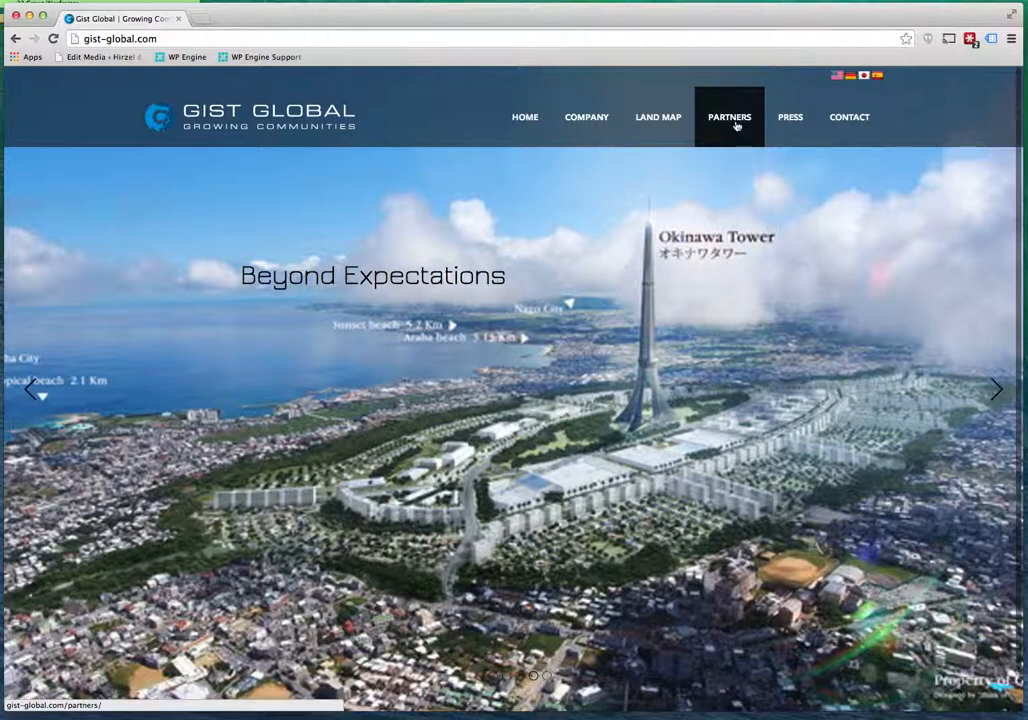
Open the Partners page and log in to the G2 Partner Portal with the site account's credentials.
{"action": "left_click", "coordinate": [736, 125]}
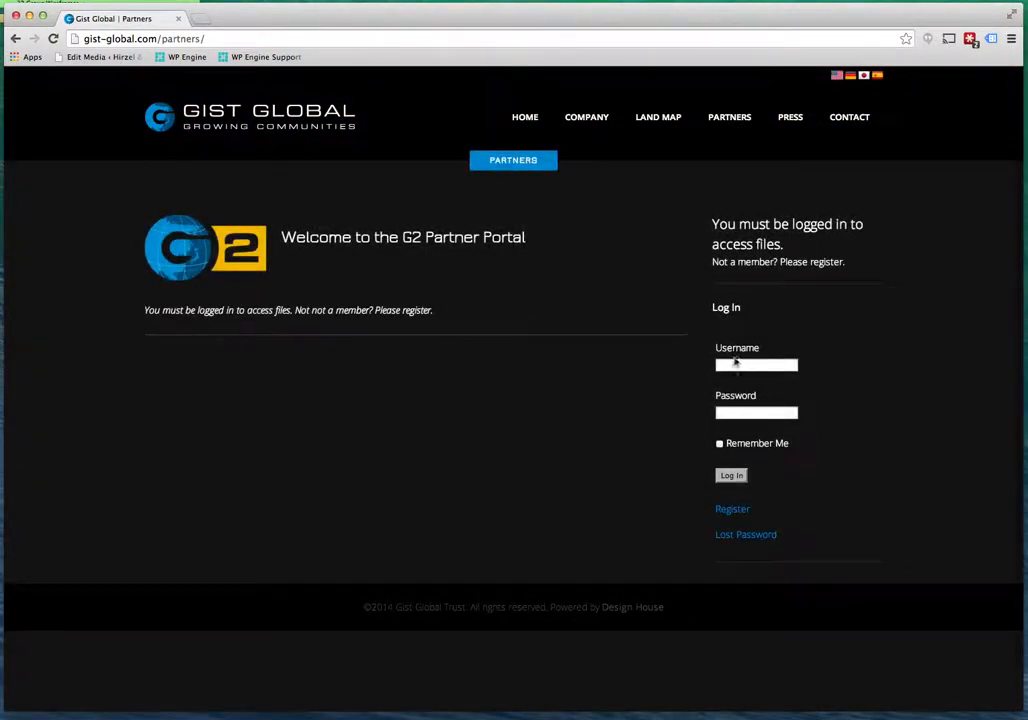
{"action": "left_click", "coordinate": [736, 364]}
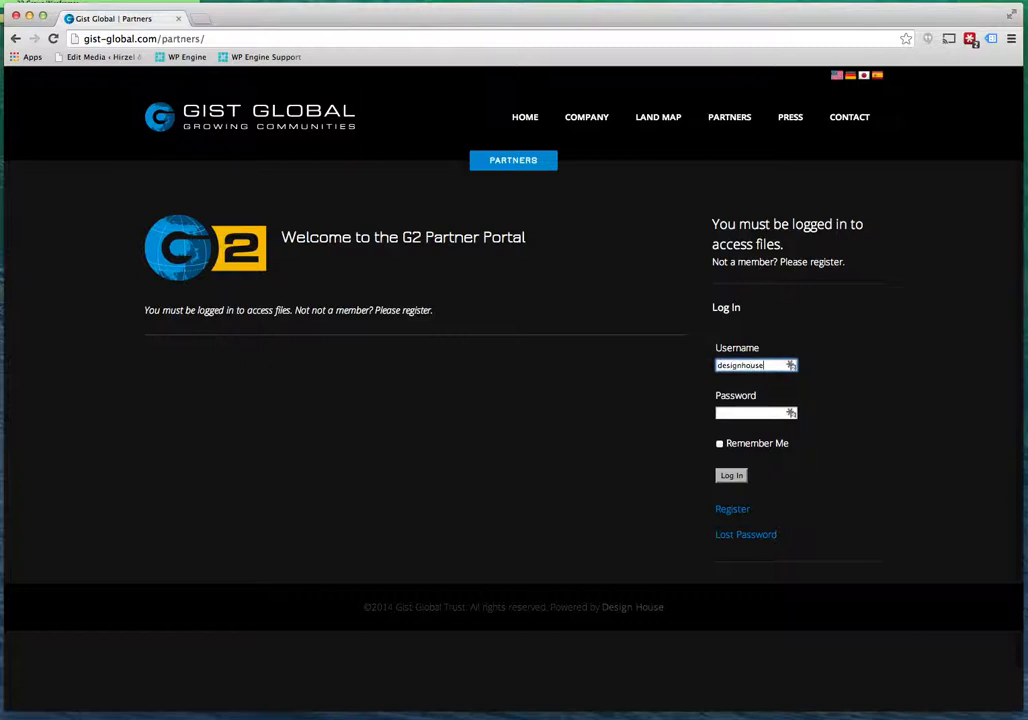
{"action": "left_click", "coordinate": [750, 414]}
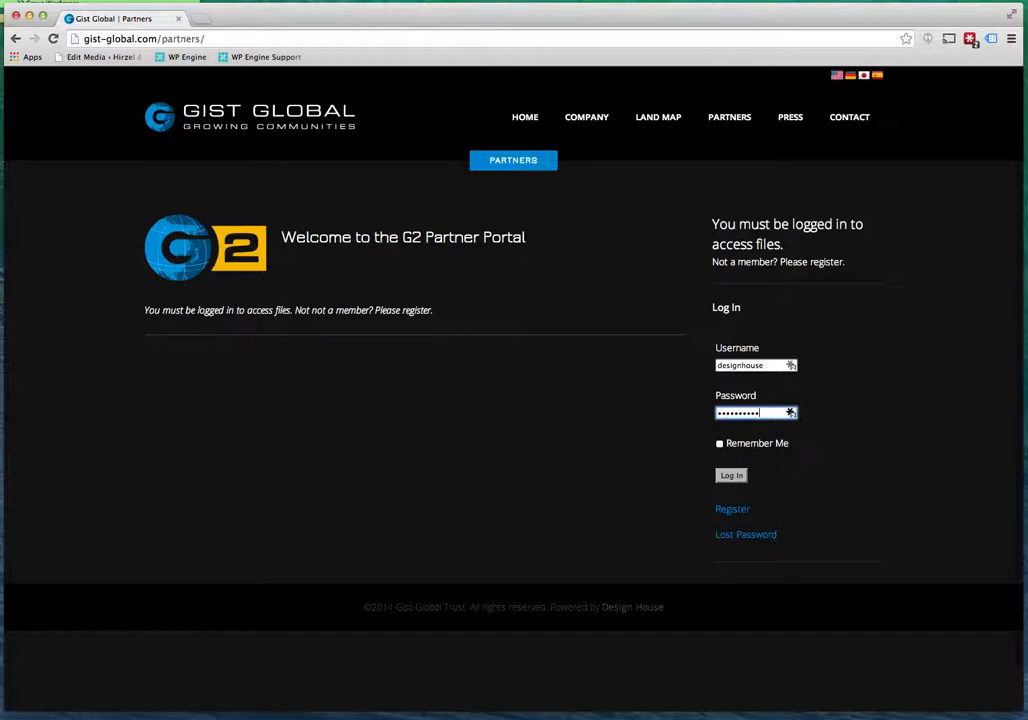
{"action": "type", "text": "••"}
{"action": "left_click", "coordinate": [733, 476]}
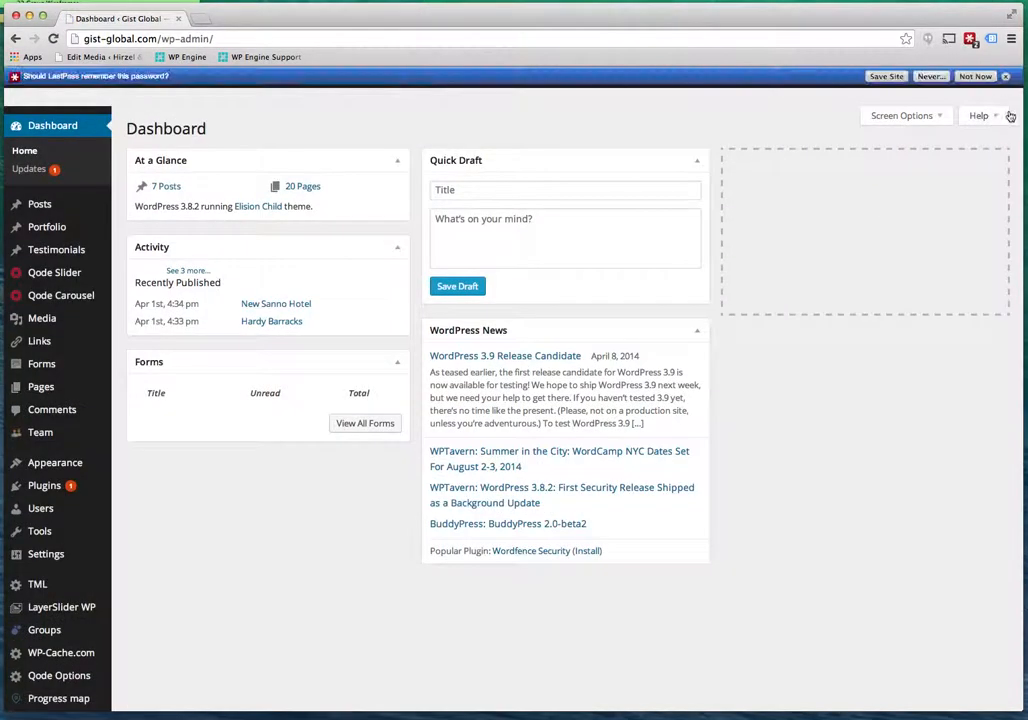
Dismiss the LastPass save-password bar and open All Posts, which lists seven published G2 posts.
{"action": "left_click", "coordinate": [975, 76]}
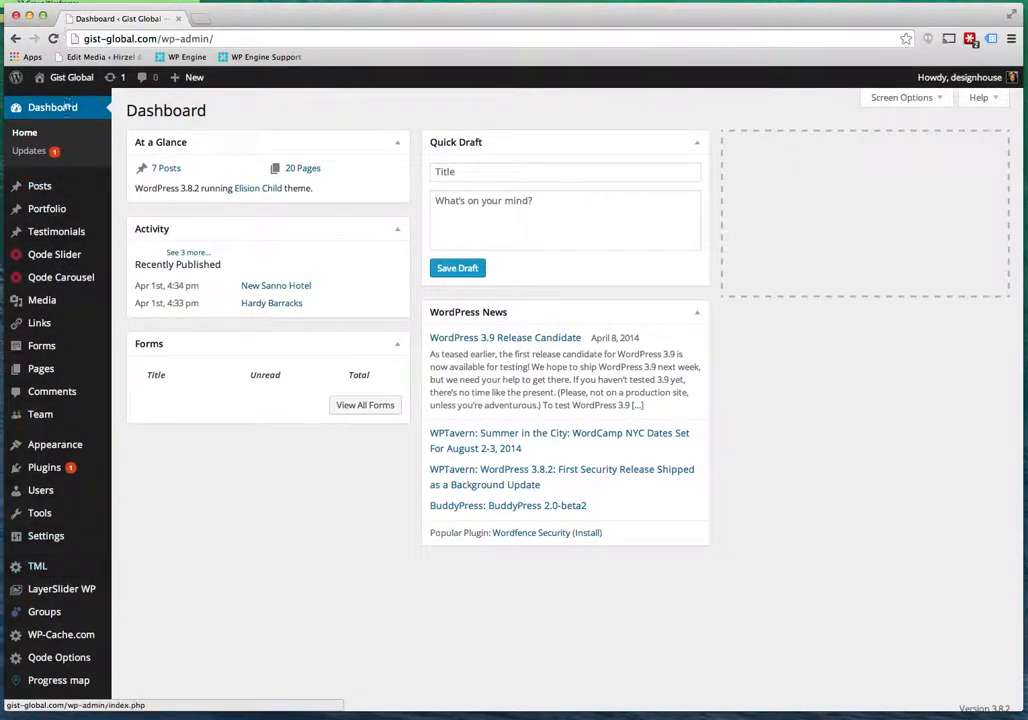
{"action": "mouse_move", "coordinate": [76, 300]}
{"action": "mouse_move", "coordinate": [76, 181]}
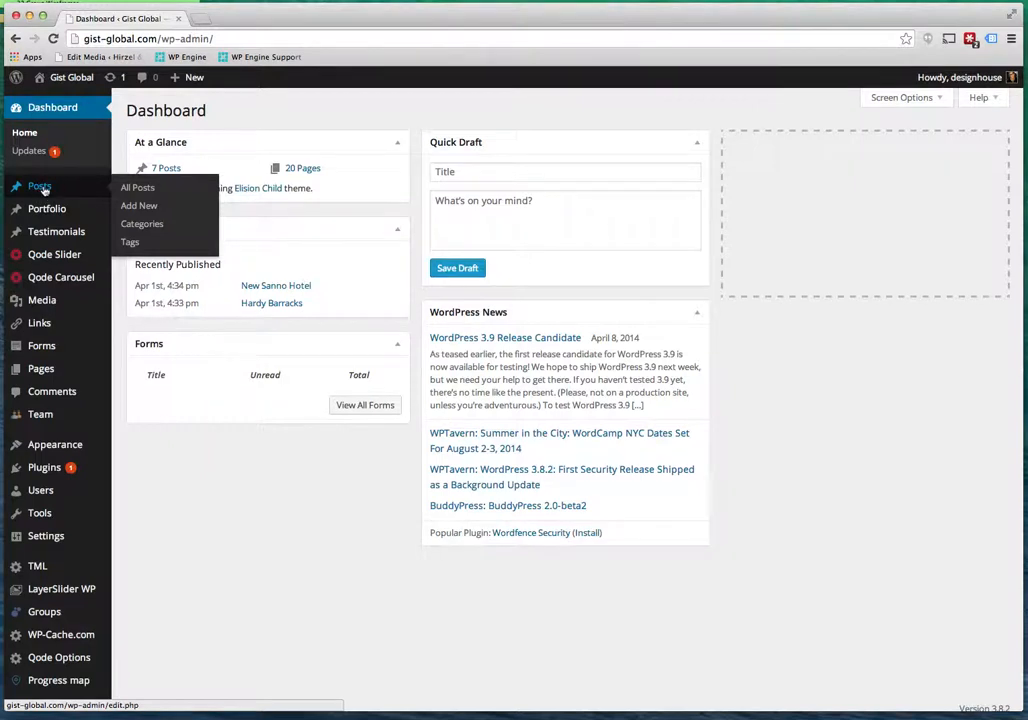
{"action": "left_click", "coordinate": [40, 187]}
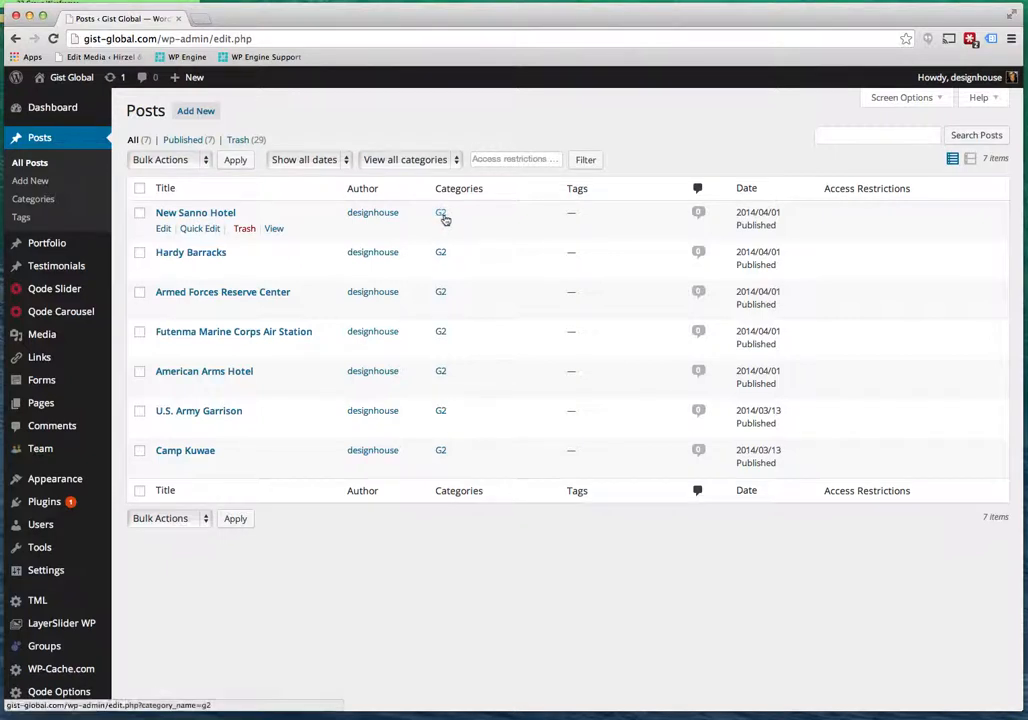
Open the New Sanno Hotel post for editing and select its 'Details to come' bullet line.
{"action": "left_click", "coordinate": [226, 215]}
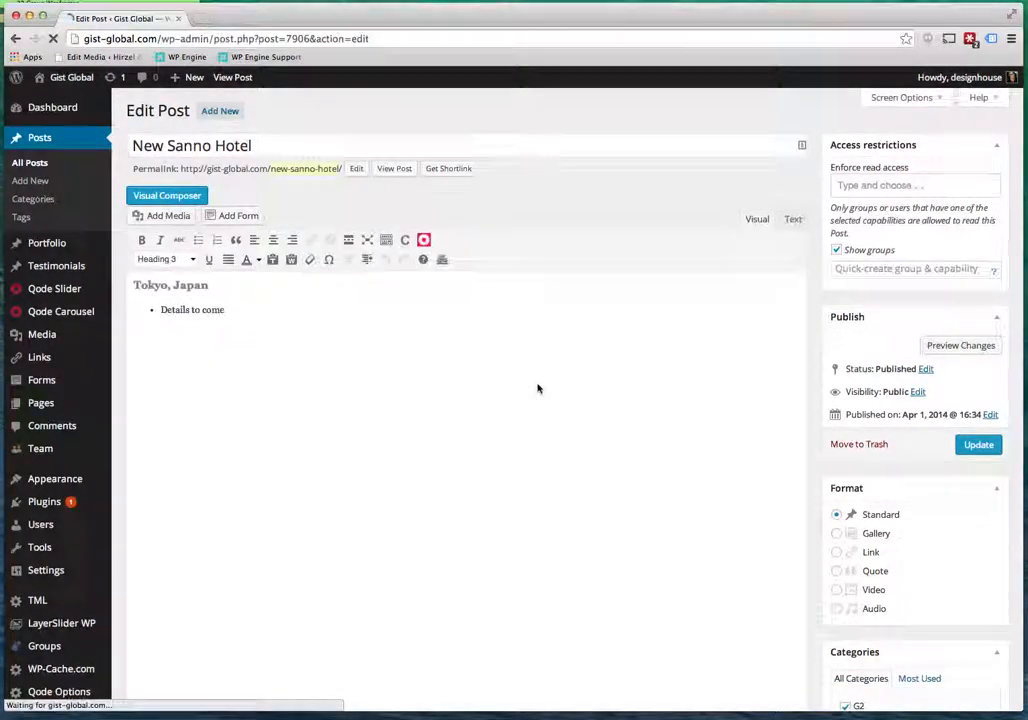
{"action": "scroll", "coordinate": [538, 389], "scroll_direction": "down", "scroll_amount": 3}
{"action": "scroll", "coordinate": [538, 384], "scroll_direction": "up", "scroll_amount": 2}
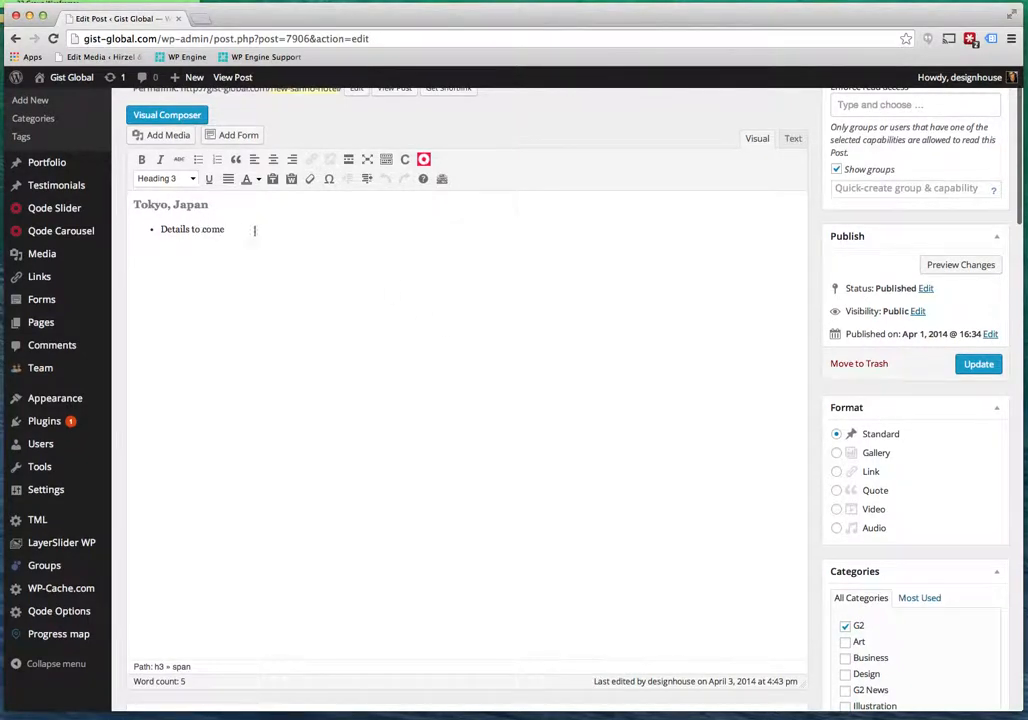
{"action": "left_click_drag", "start_coordinate": [157, 224], "coordinate": [227, 229]}
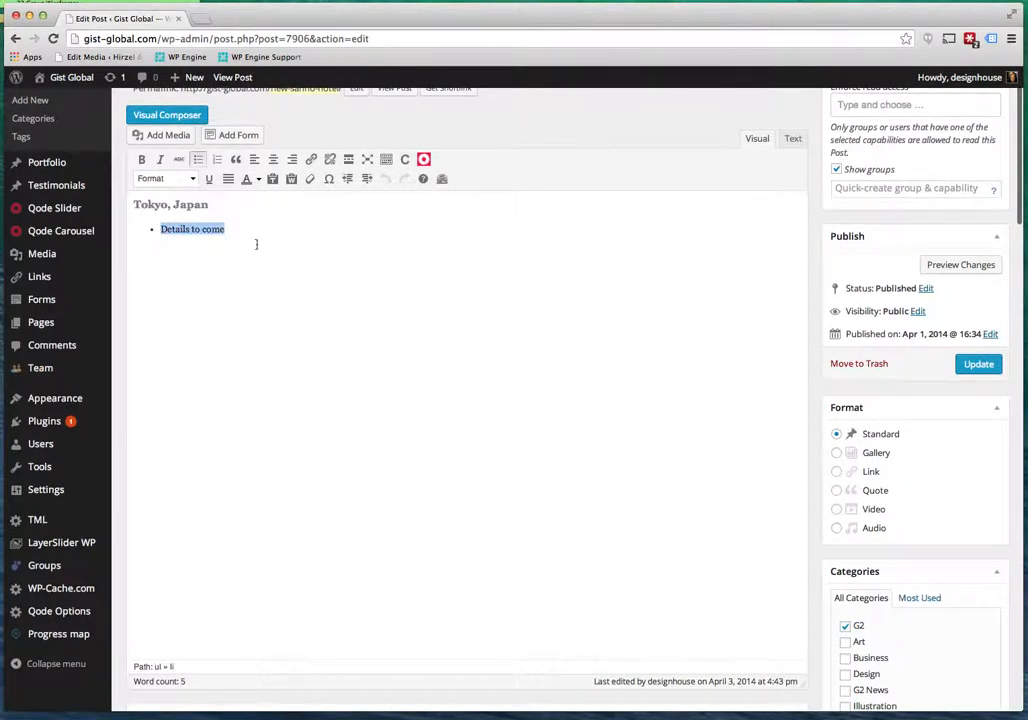
Look over the post's custom field boxes and Tokyo map location further down the editor.
{"action": "scroll", "coordinate": [567, 417], "scroll_direction": "down", "scroll_amount": 8}
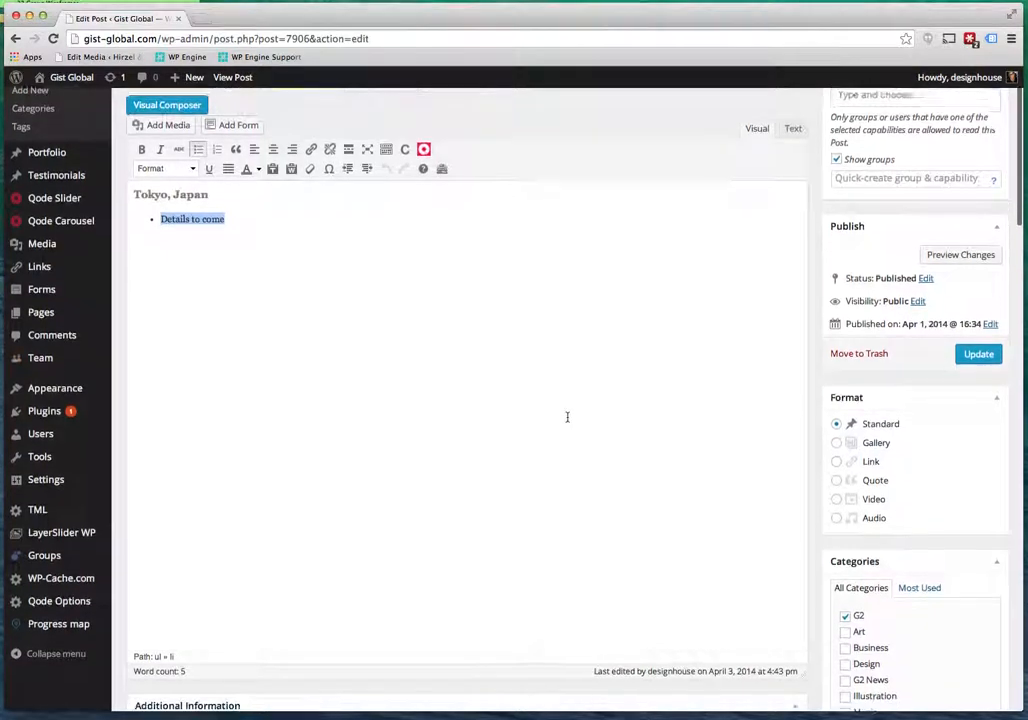
{"action": "scroll", "coordinate": [567, 421], "scroll_direction": "down", "scroll_amount": 20}
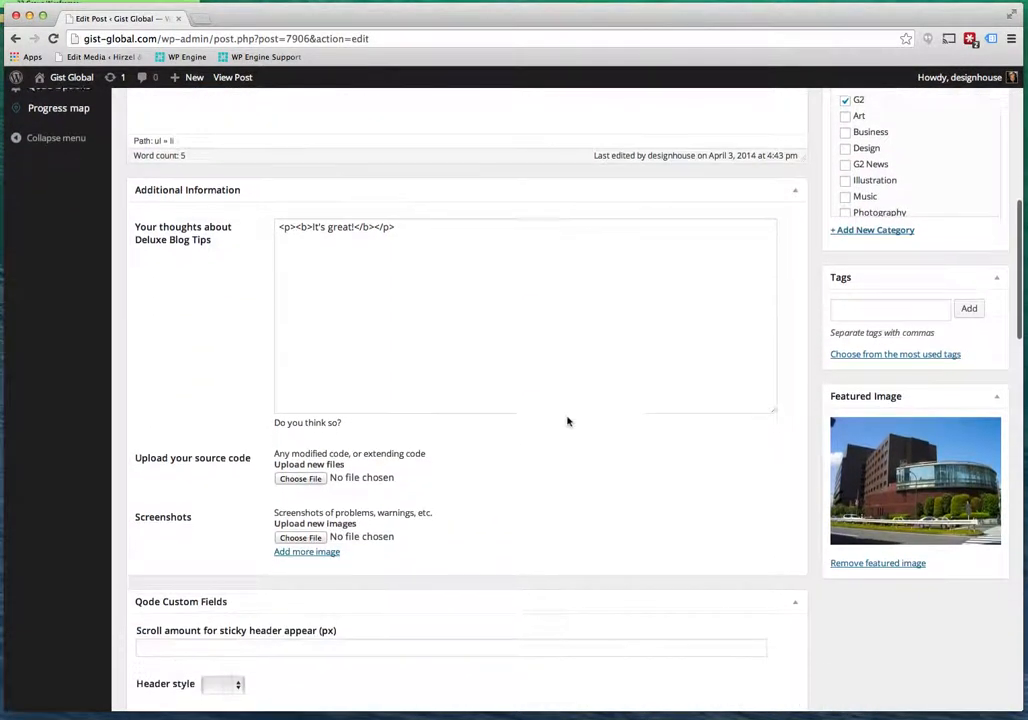
{"action": "scroll", "coordinate": [568, 422], "scroll_direction": "down", "scroll_amount": 20}
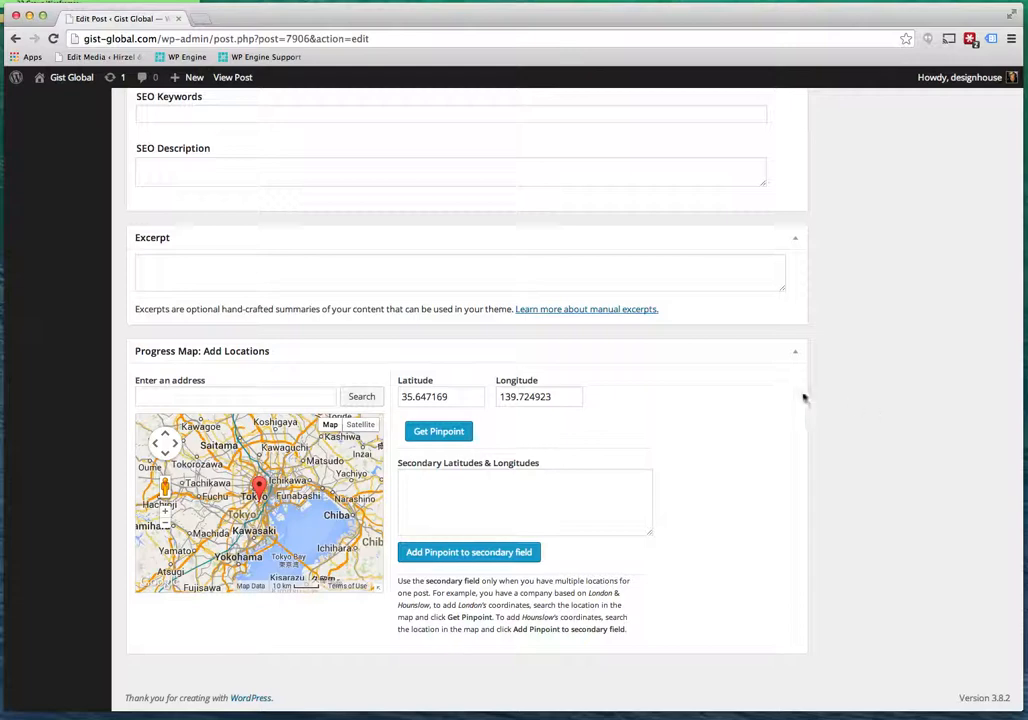
{"action": "scroll", "coordinate": [801, 395], "scroll_direction": "up", "scroll_amount": 3}
{"action": "scroll", "coordinate": [801, 395], "scroll_direction": "down", "scroll_amount": 3}
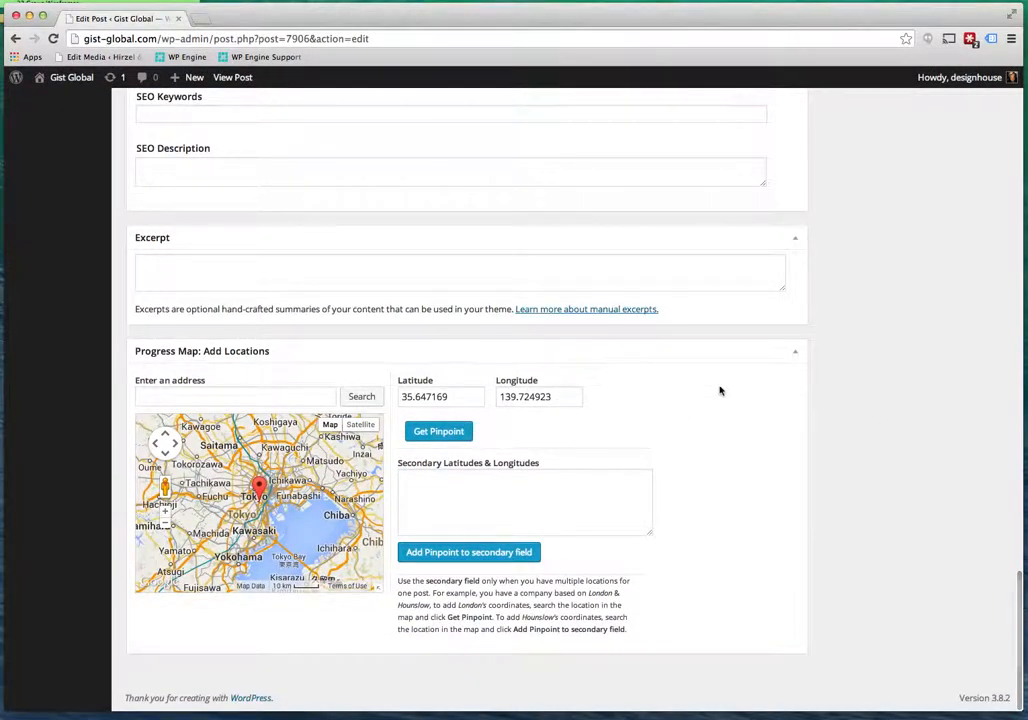
{"action": "scroll", "coordinate": [719, 390], "scroll_direction": "up", "scroll_amount": 15}
{"action": "scroll", "coordinate": [719, 390], "scroll_direction": "up", "scroll_amount": 5}
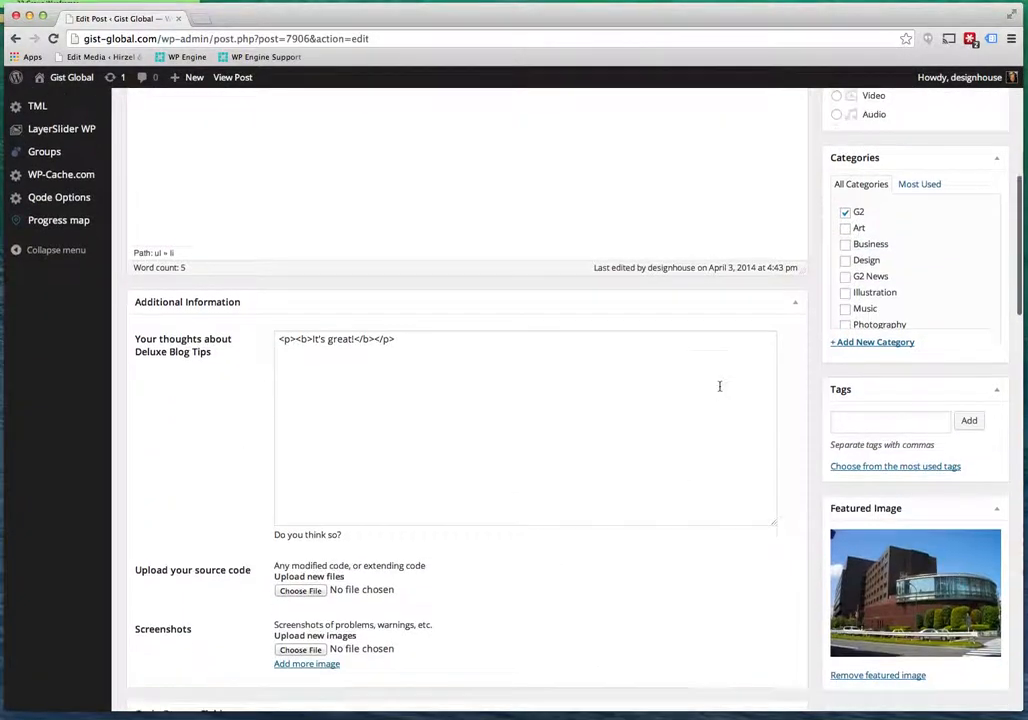
{"action": "scroll", "coordinate": [740, 395], "scroll_direction": "down", "scroll_amount": 2}
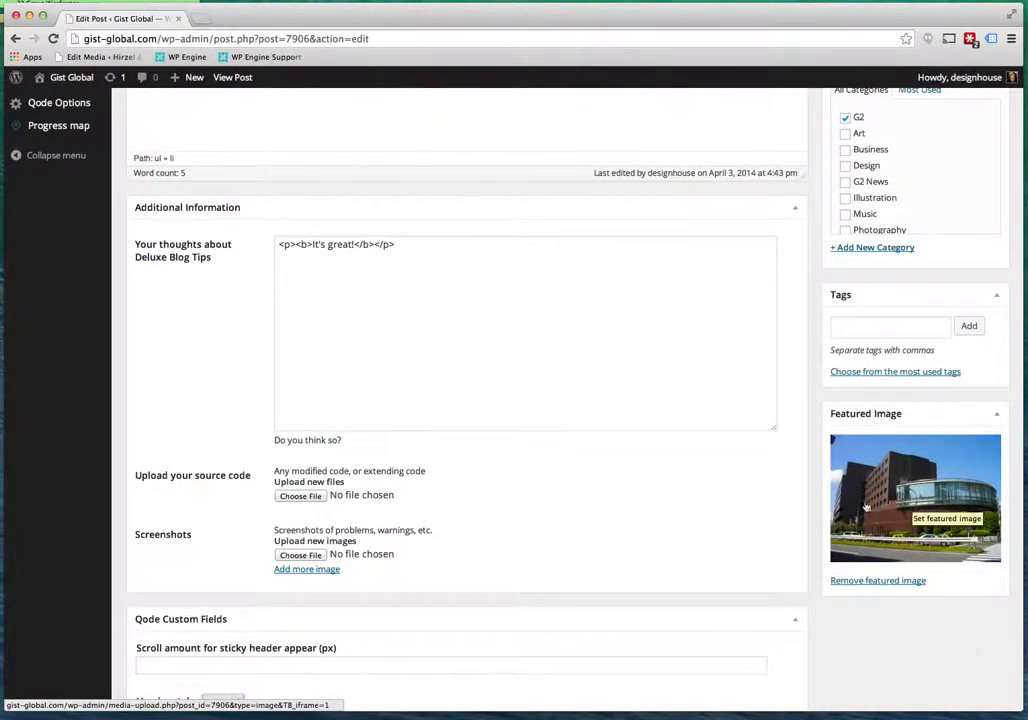
Replace the post's featured image with New_Sanno_Hotel.jpg from the Media Library.
{"action": "left_click", "coordinate": [875, 583]}
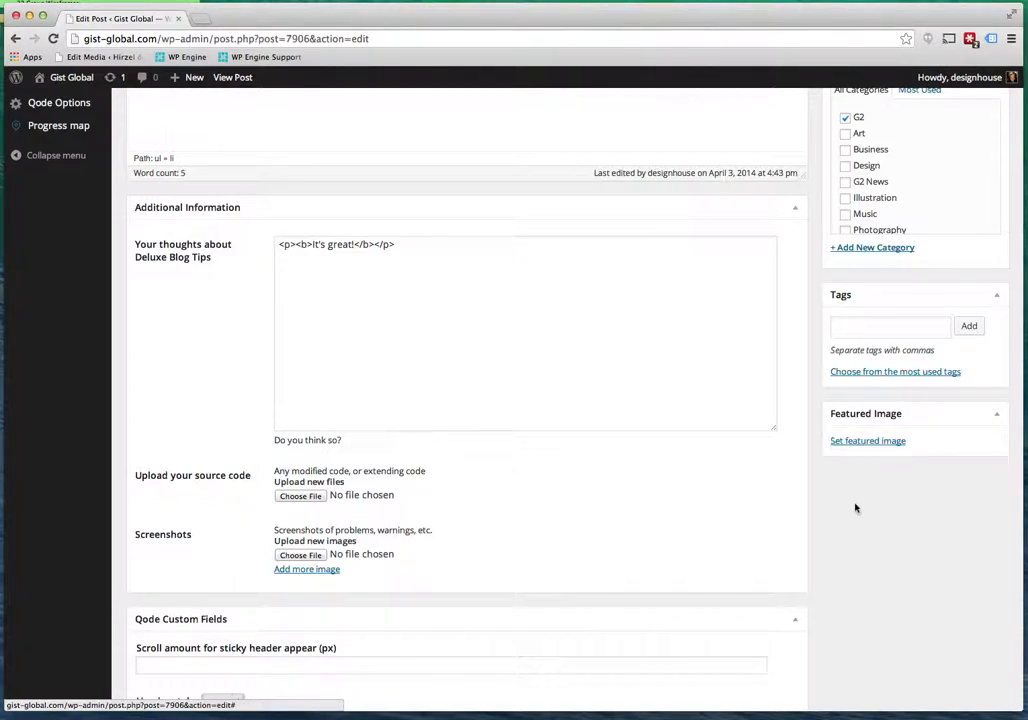
{"action": "left_click", "coordinate": [867, 441]}
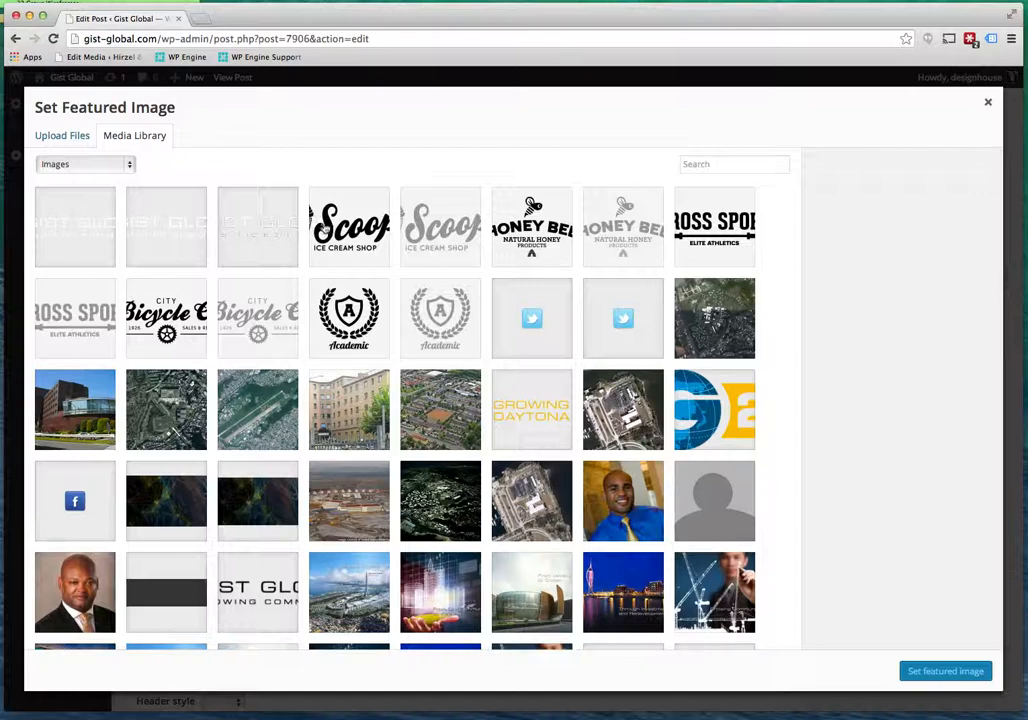
{"action": "scroll", "coordinate": [497, 433], "scroll_direction": "down", "scroll_amount": 5}
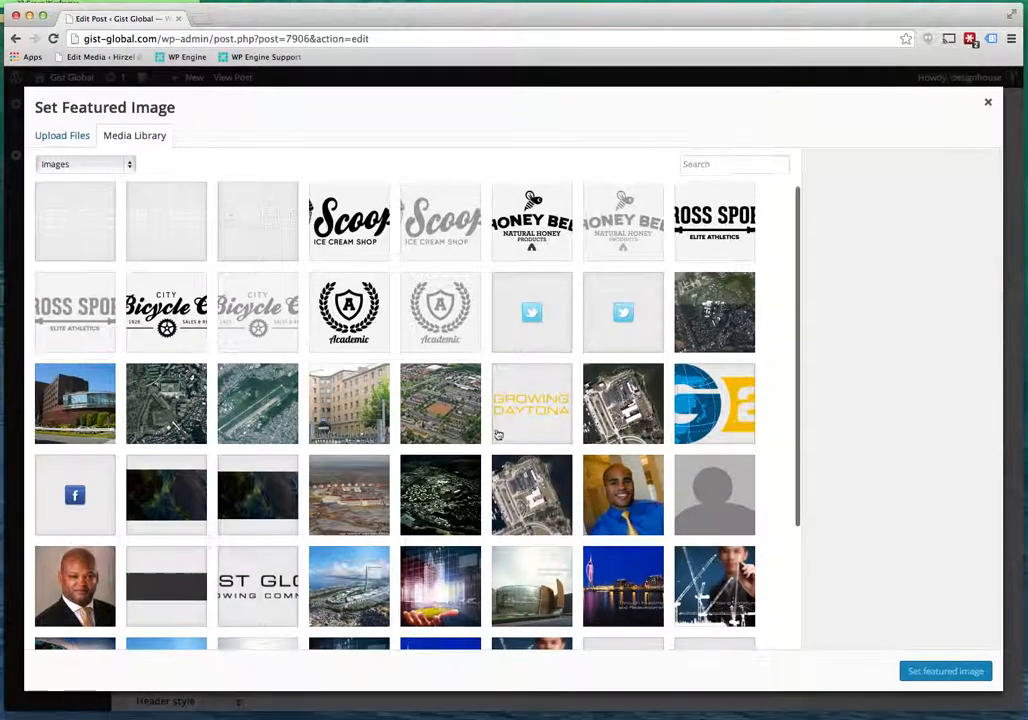
{"action": "scroll", "coordinate": [497, 433], "scroll_direction": "up", "scroll_amount": 5}
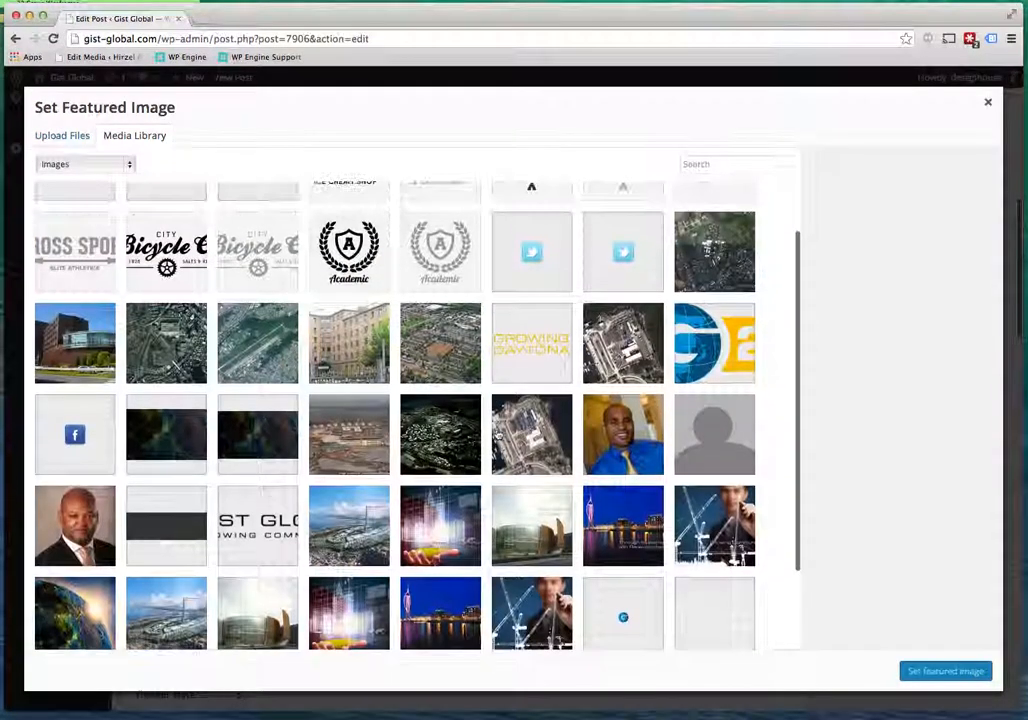
{"action": "left_click", "coordinate": [63, 137]}
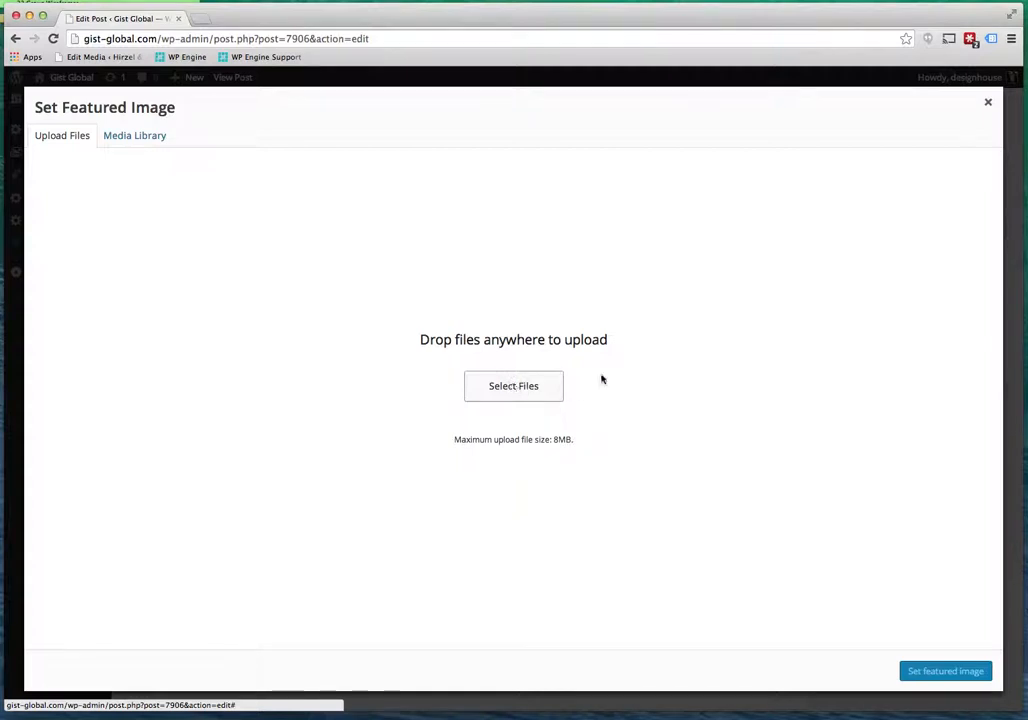
{"action": "left_click", "coordinate": [517, 389]}
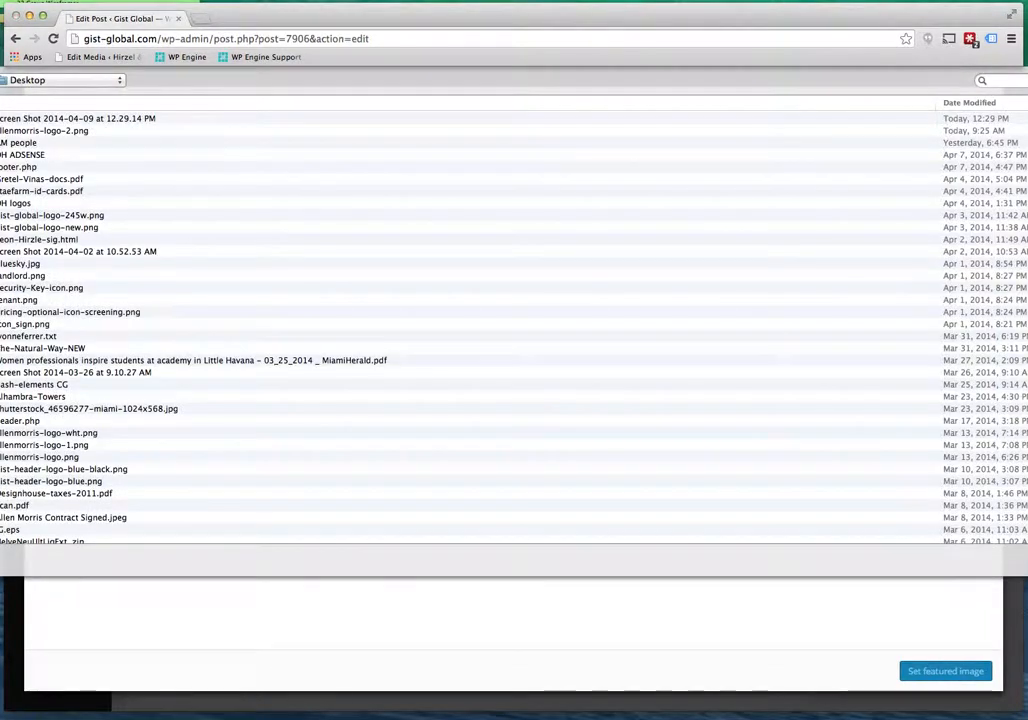
{"action": "key", "text": "Escape"}
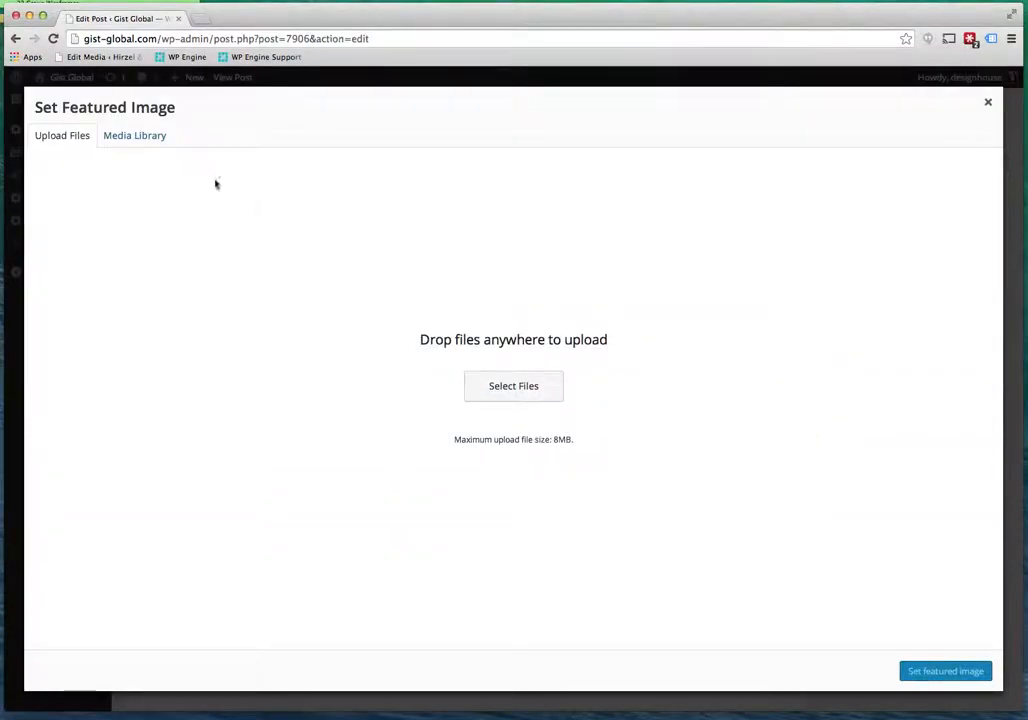
{"action": "left_click", "coordinate": [134, 136]}
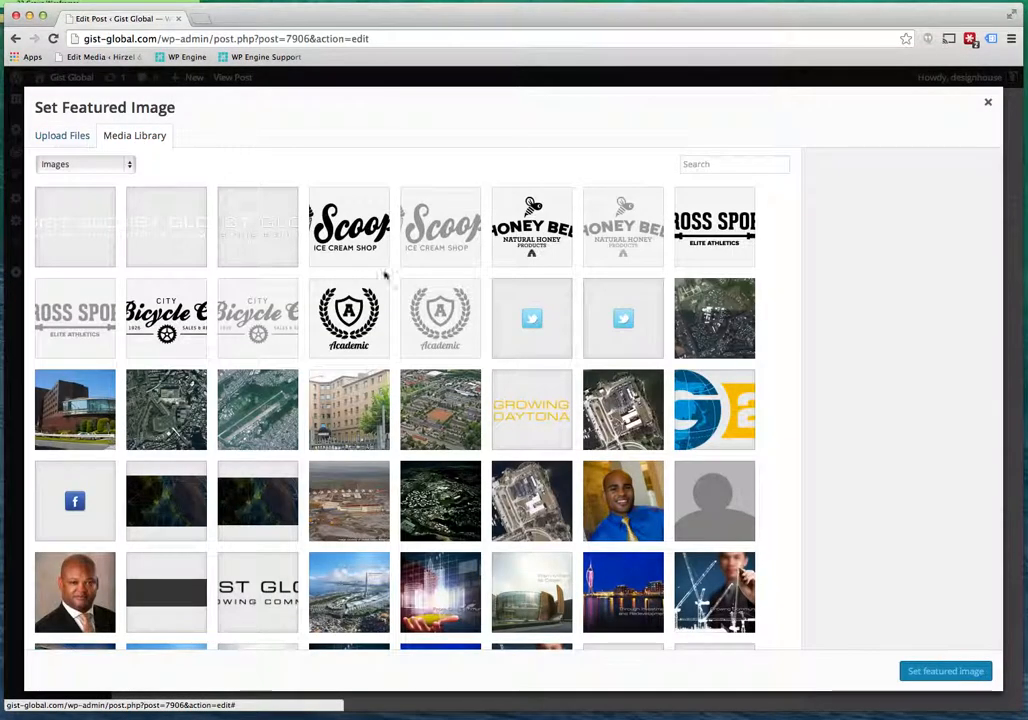
{"action": "scroll", "coordinate": [395, 415], "scroll_direction": "down", "scroll_amount": 2}
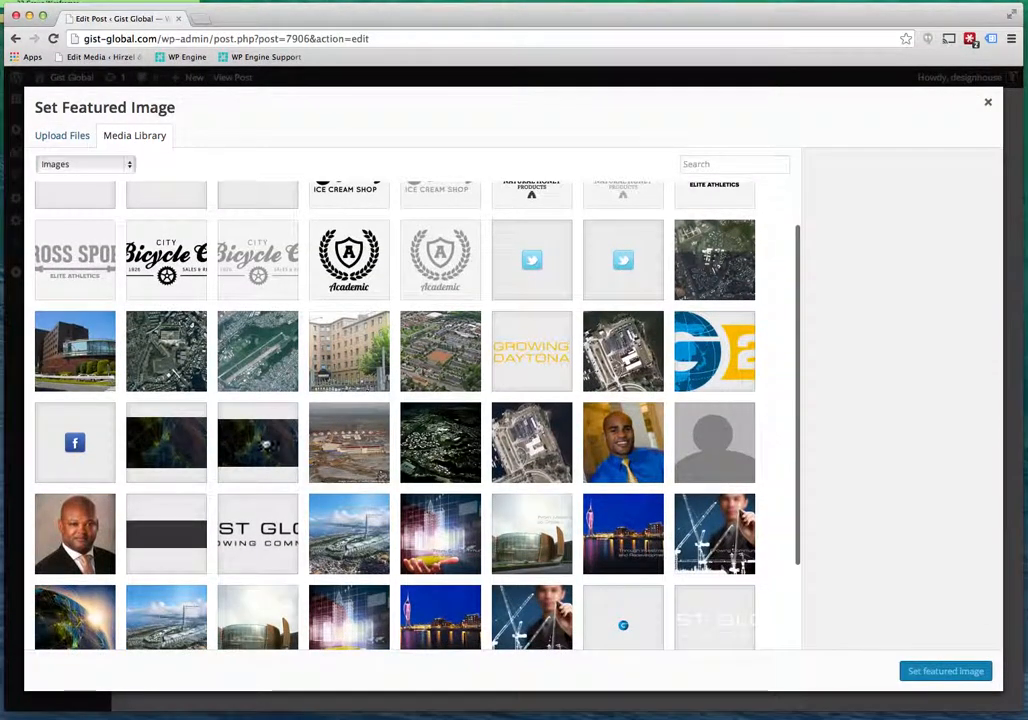
{"action": "left_click", "coordinate": [71, 370]}
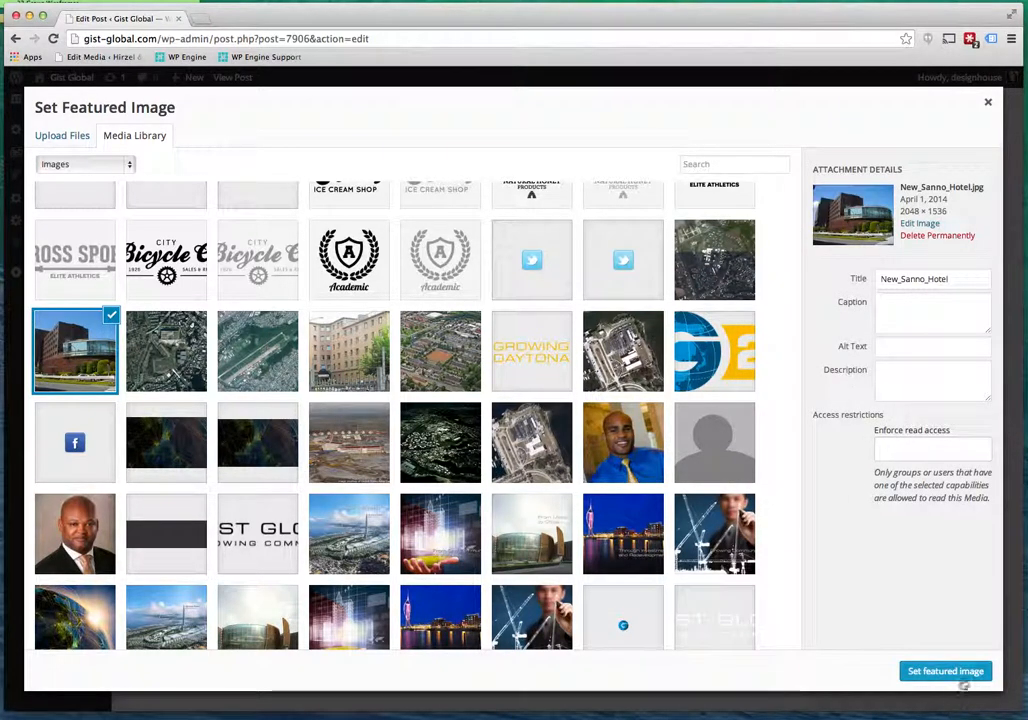
{"action": "left_click", "coordinate": [941, 672]}
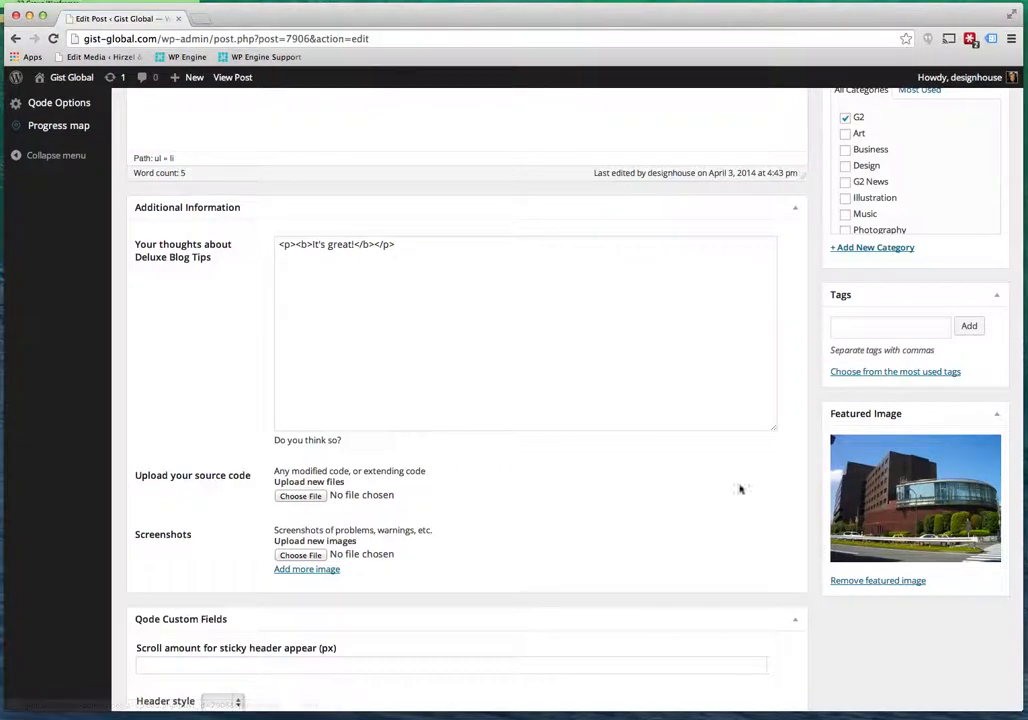
{"action": "scroll", "coordinate": [792, 291], "scroll_direction": "up", "scroll_amount": 3}
{"action": "scroll", "coordinate": [792, 291], "scroll_direction": "up", "scroll_amount": 2}
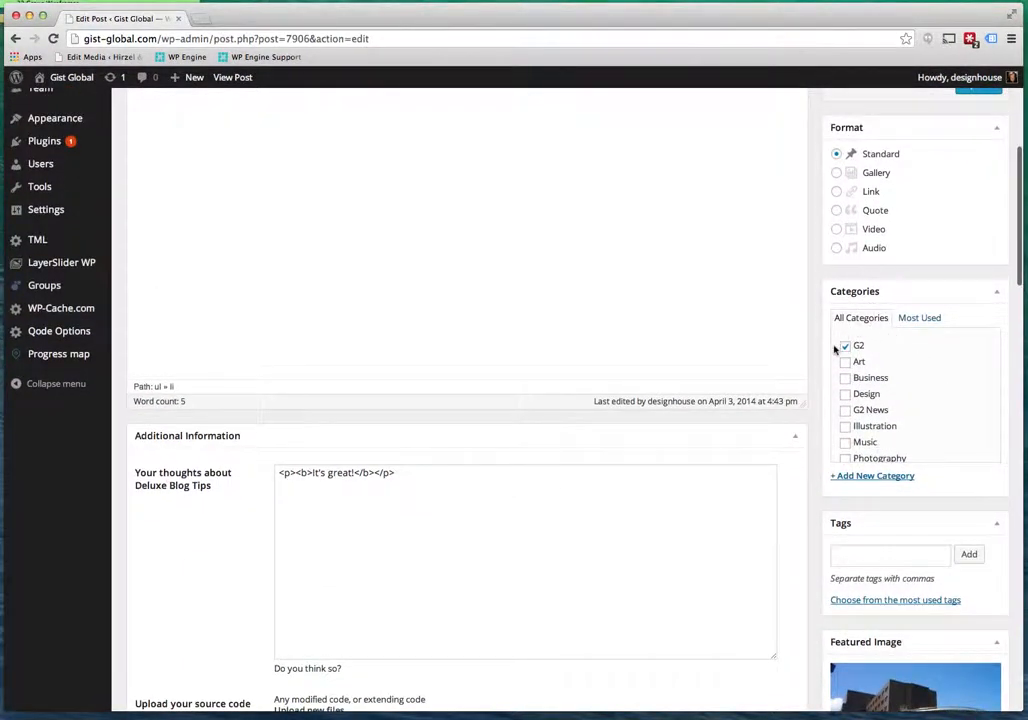
{"action": "scroll", "coordinate": [919, 357], "scroll_direction": "up", "scroll_amount": 3}
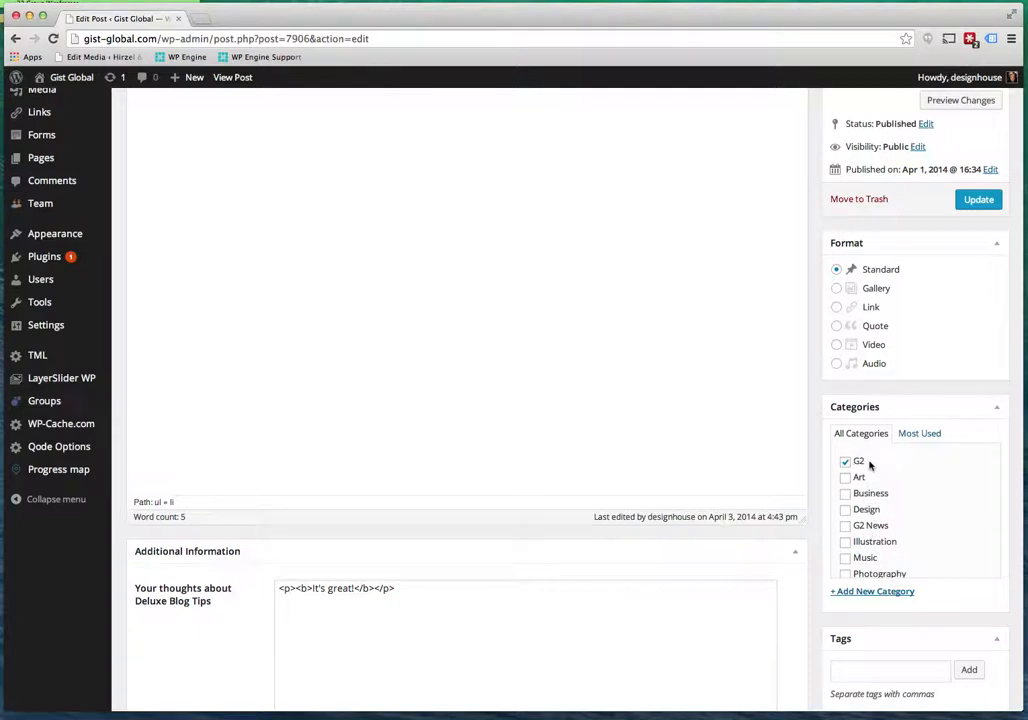
{"action": "scroll", "coordinate": [922, 388], "scroll_direction": "up", "scroll_amount": 4}
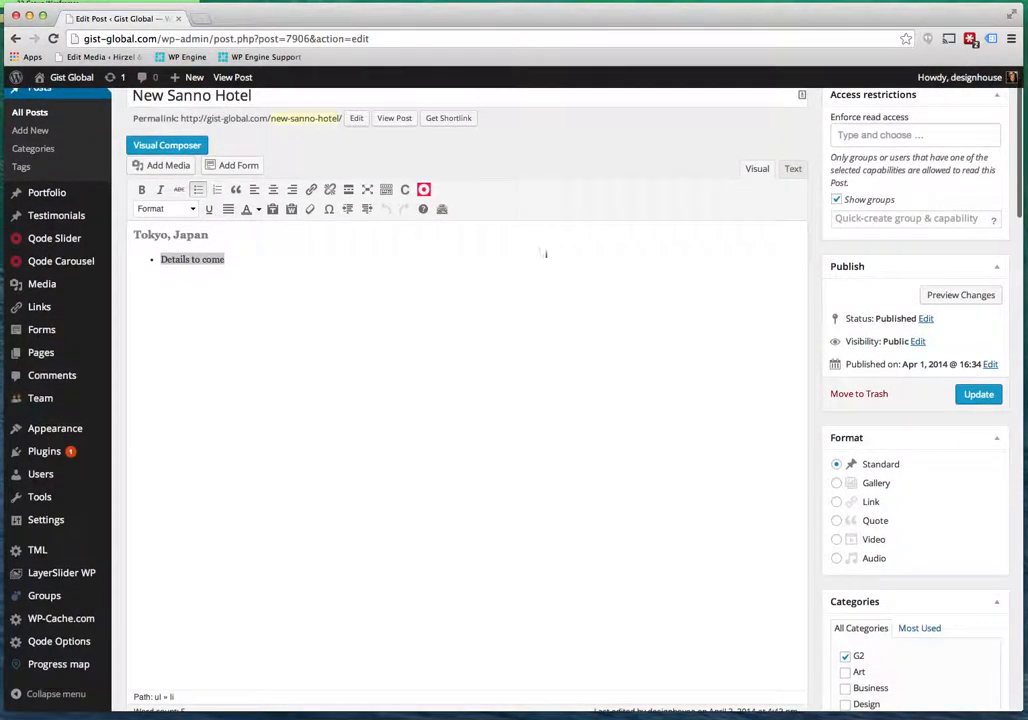
{"action": "scroll", "coordinate": [831, 366], "scroll_direction": "up", "scroll_amount": 1}
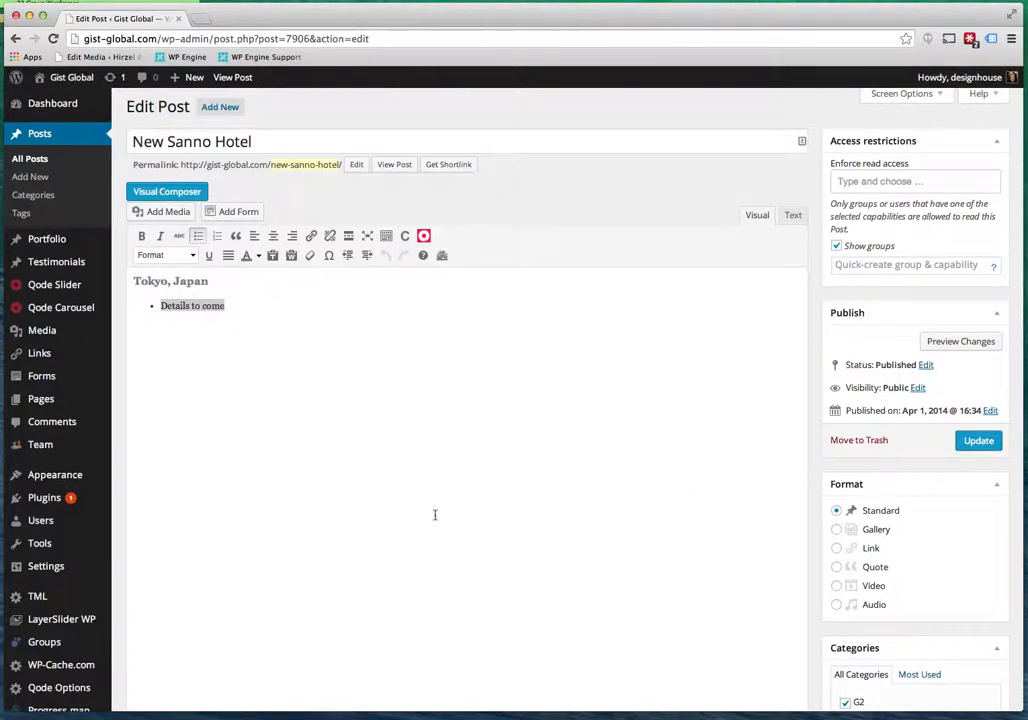
{"action": "scroll", "coordinate": [435, 515], "scroll_direction": "up", "scroll_amount": 1}
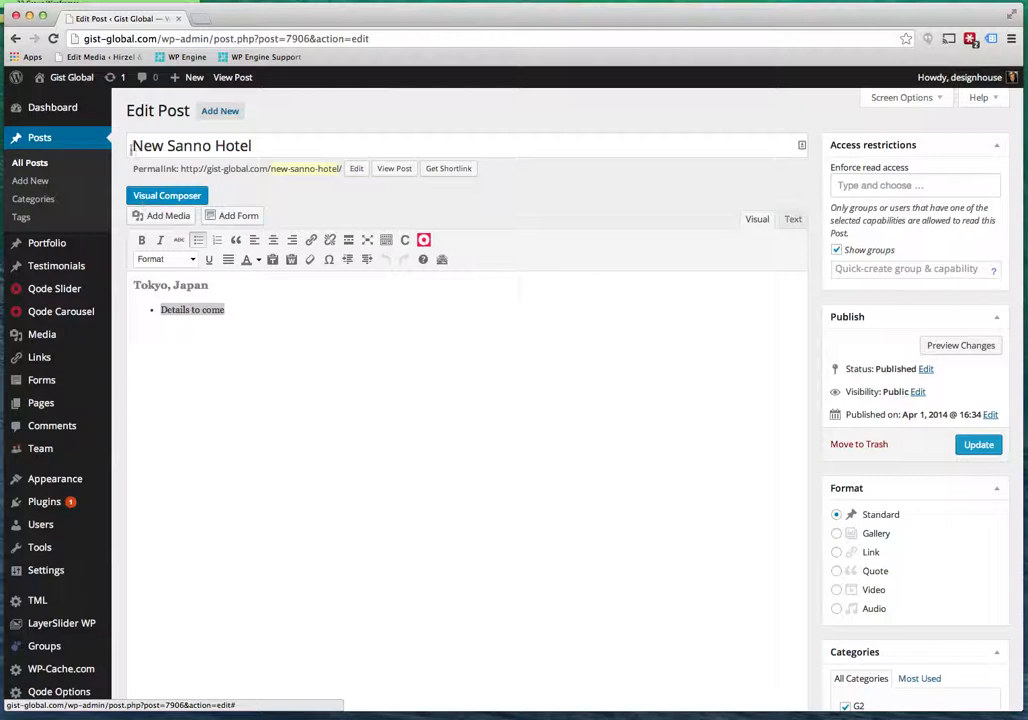
{"action": "mouse_move", "coordinate": [80, 85]}
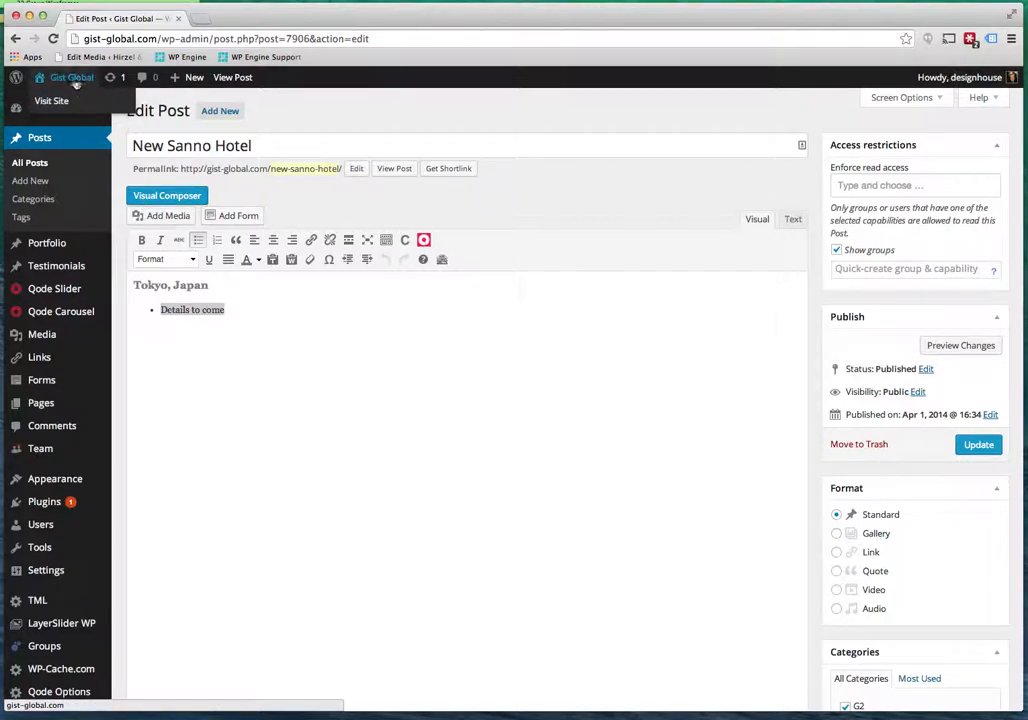
Browse the live site's Press > G2 News page and look through its posts, including the New Sanno Hotel photo.
{"action": "left_click", "coordinate": [71, 98]}
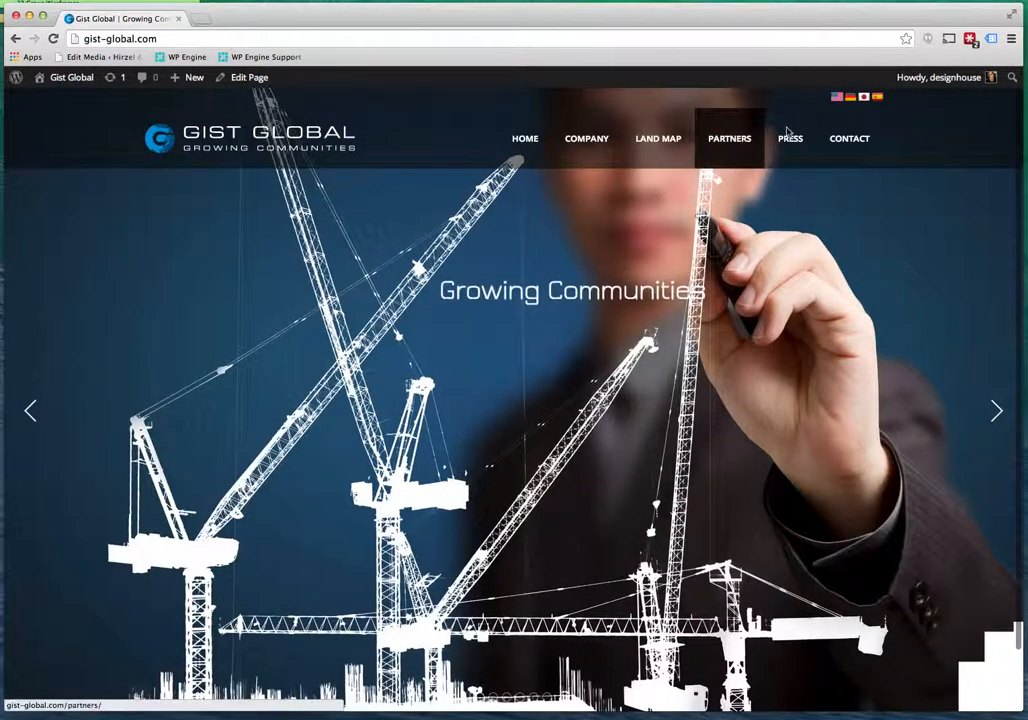
{"action": "mouse_move", "coordinate": [797, 143]}
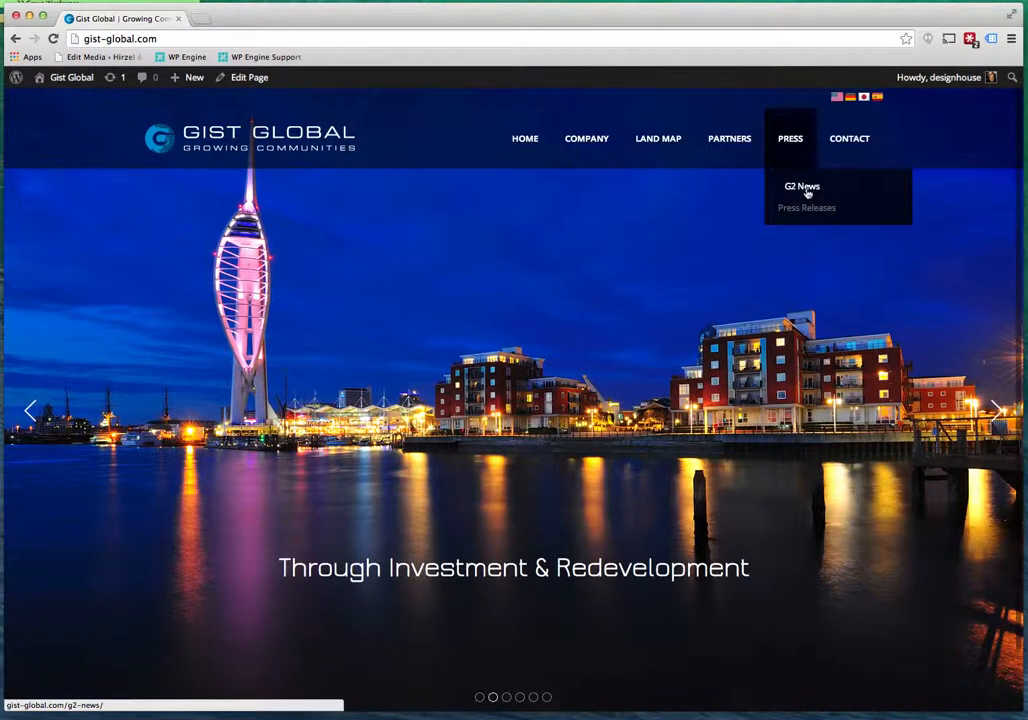
{"action": "left_click", "coordinate": [802, 187]}
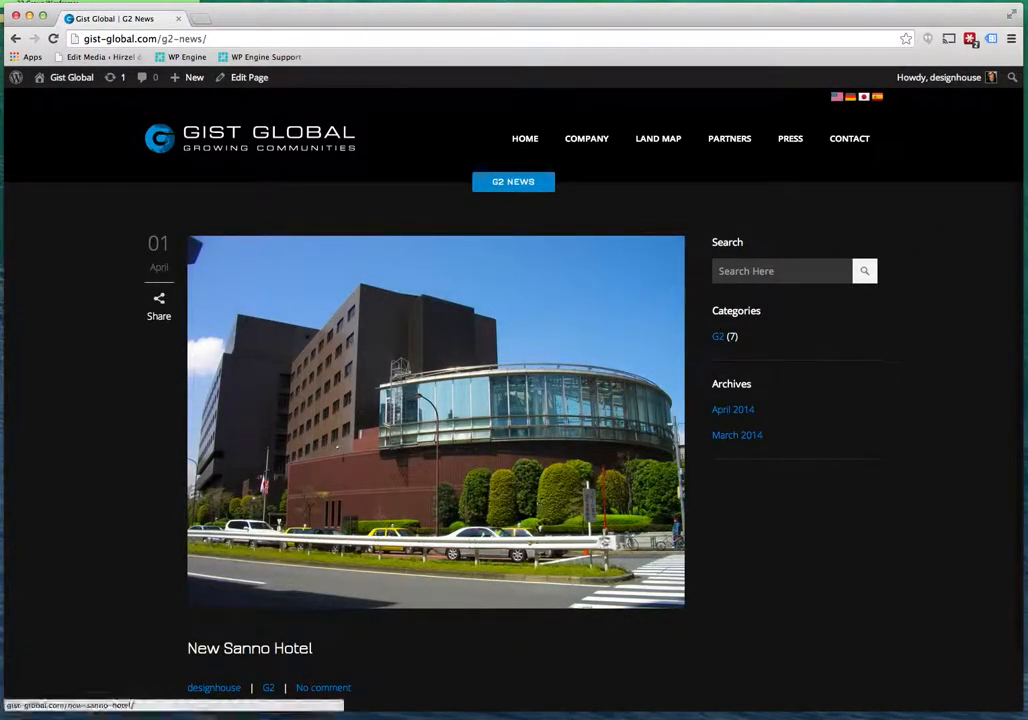
{"action": "scroll", "coordinate": [608, 541], "scroll_direction": "down", "scroll_amount": 3}
{"action": "scroll", "coordinate": [608, 541], "scroll_direction": "down", "scroll_amount": 15}
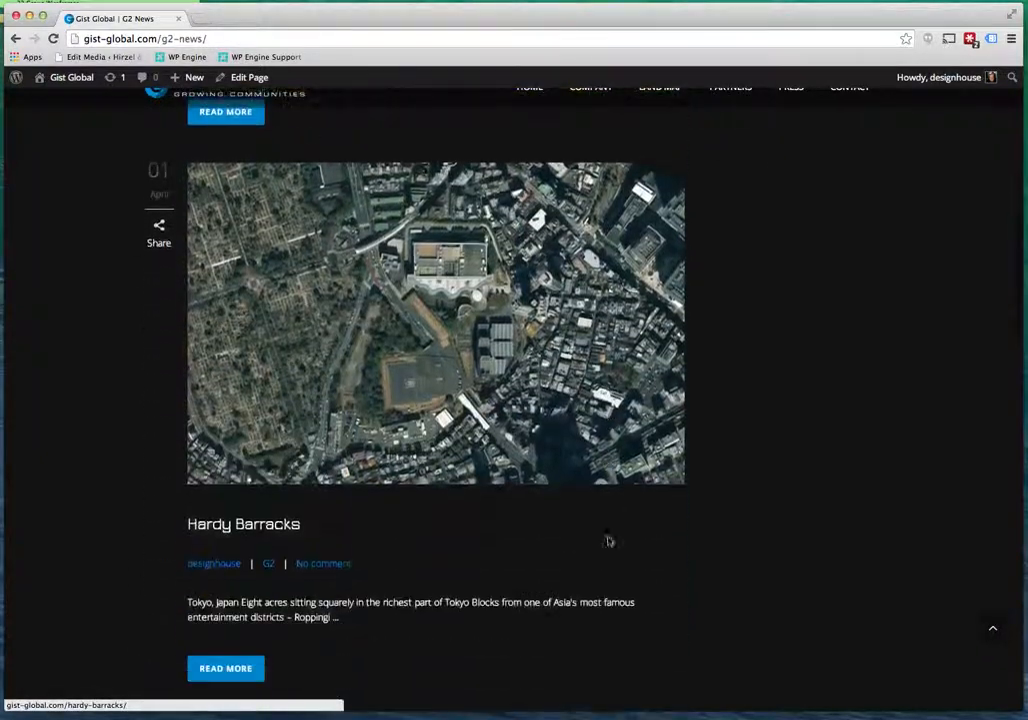
{"action": "scroll", "coordinate": [608, 541], "scroll_direction": "up", "scroll_amount": 12}
{"action": "scroll", "coordinate": [608, 541], "scroll_direction": "up", "scroll_amount": 7}
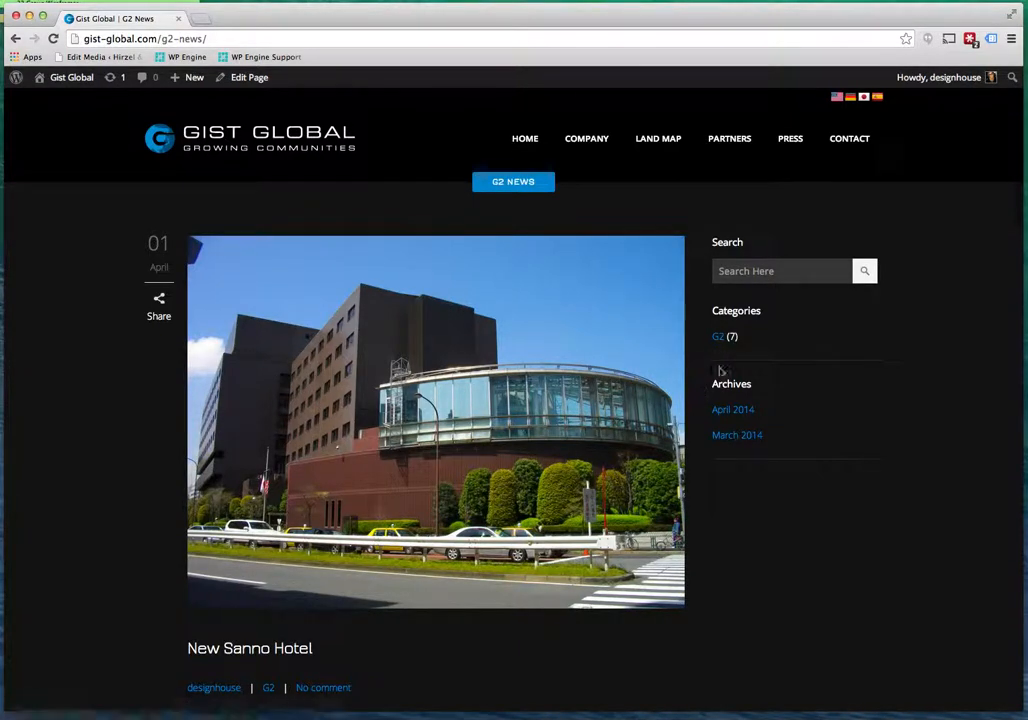
{"action": "mouse_move", "coordinate": [70, 78]}
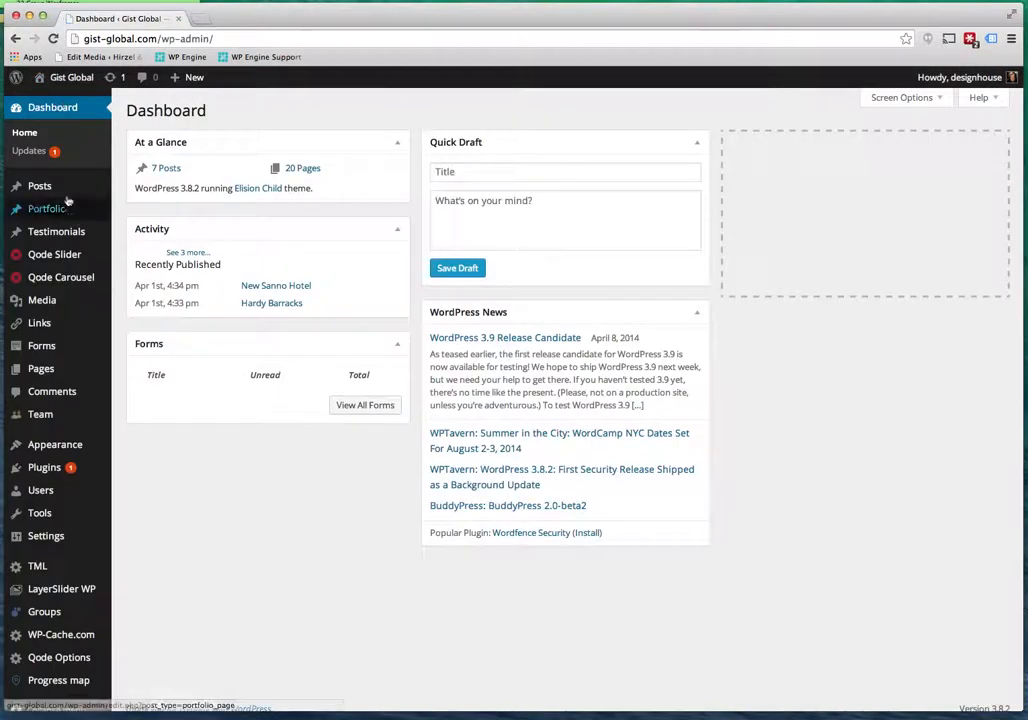
{"action": "mouse_move", "coordinate": [60, 187]}
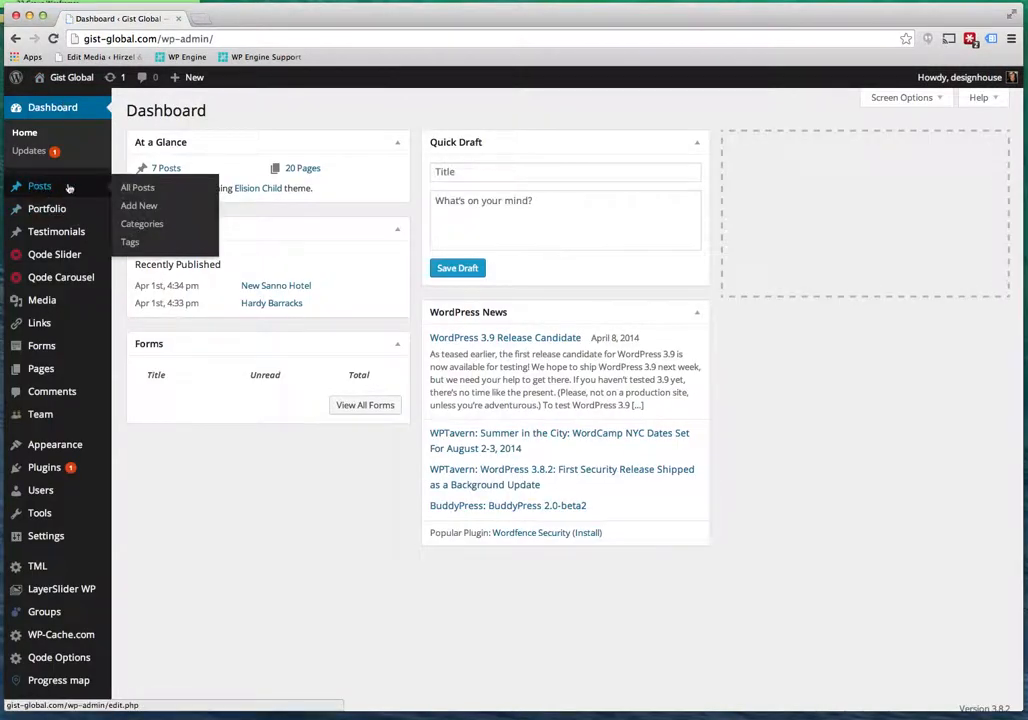
Create a new post titled 'Test Post' filed under the G2 News category.
{"action": "left_click", "coordinate": [153, 208]}
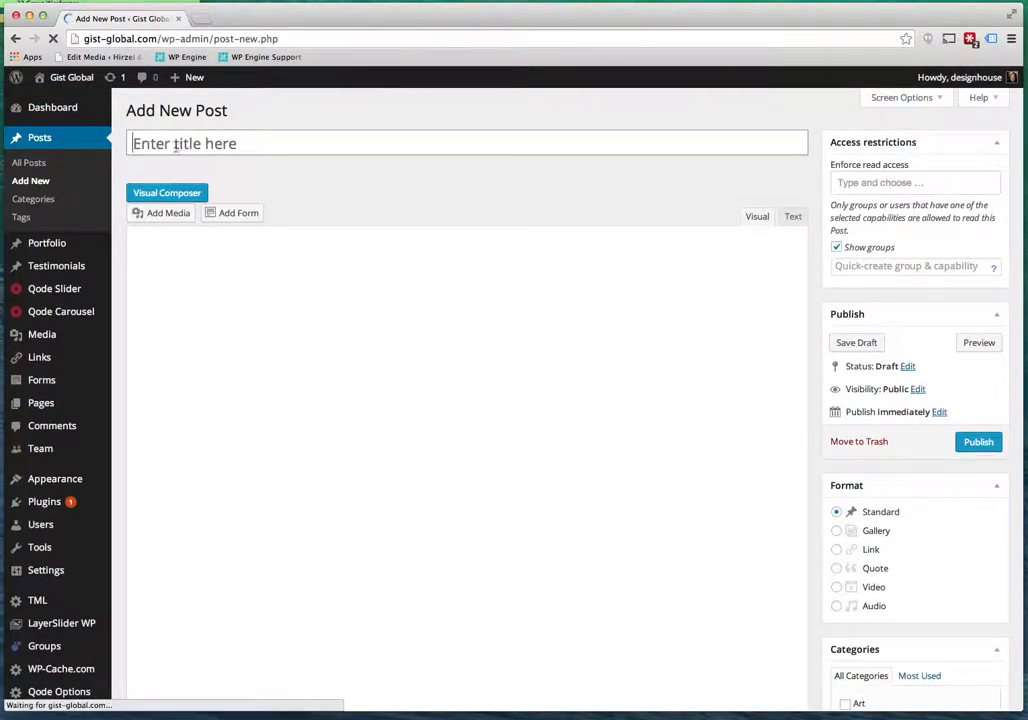
{"action": "type", "text": "Test "}
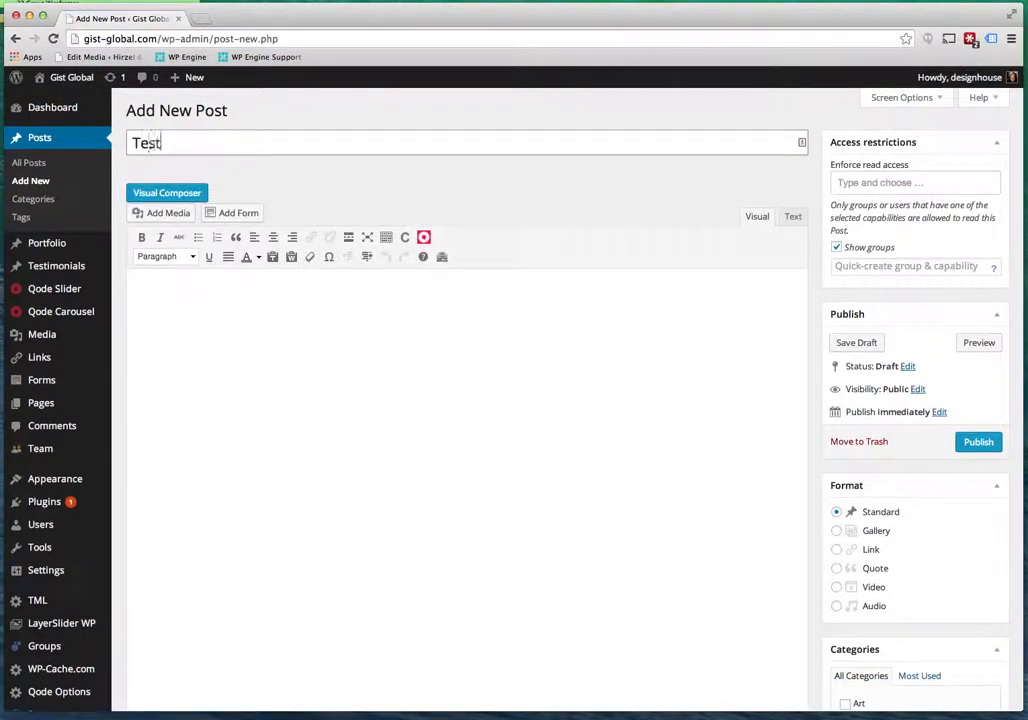
{"action": "type", "text": "Post"}
{"action": "scroll", "coordinate": [941, 528], "scroll_direction": "down", "scroll_amount": 5}
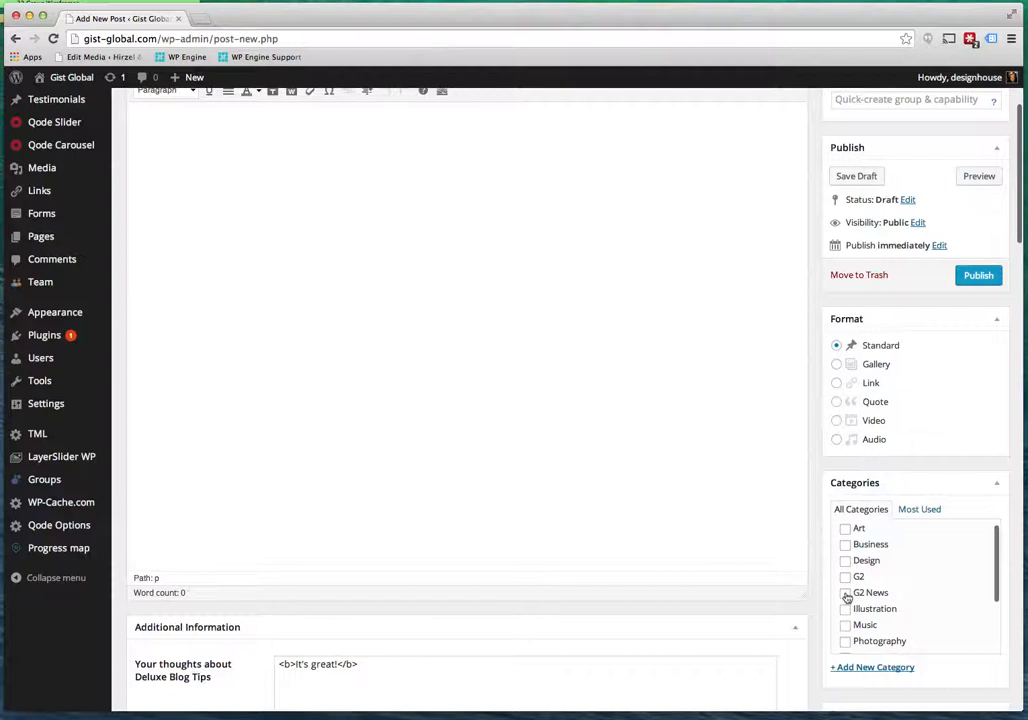
{"action": "left_click", "coordinate": [846, 594]}
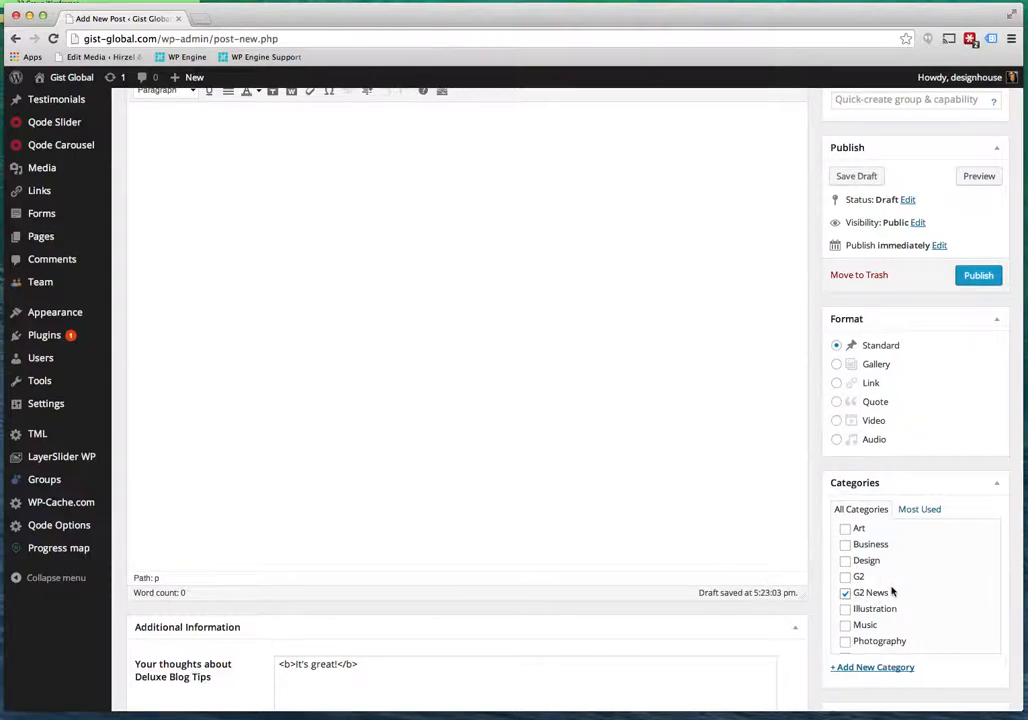
Type placeholder text into the Test Post body.
{"action": "scroll", "coordinate": [900, 601], "scroll_direction": "down", "scroll_amount": 3}
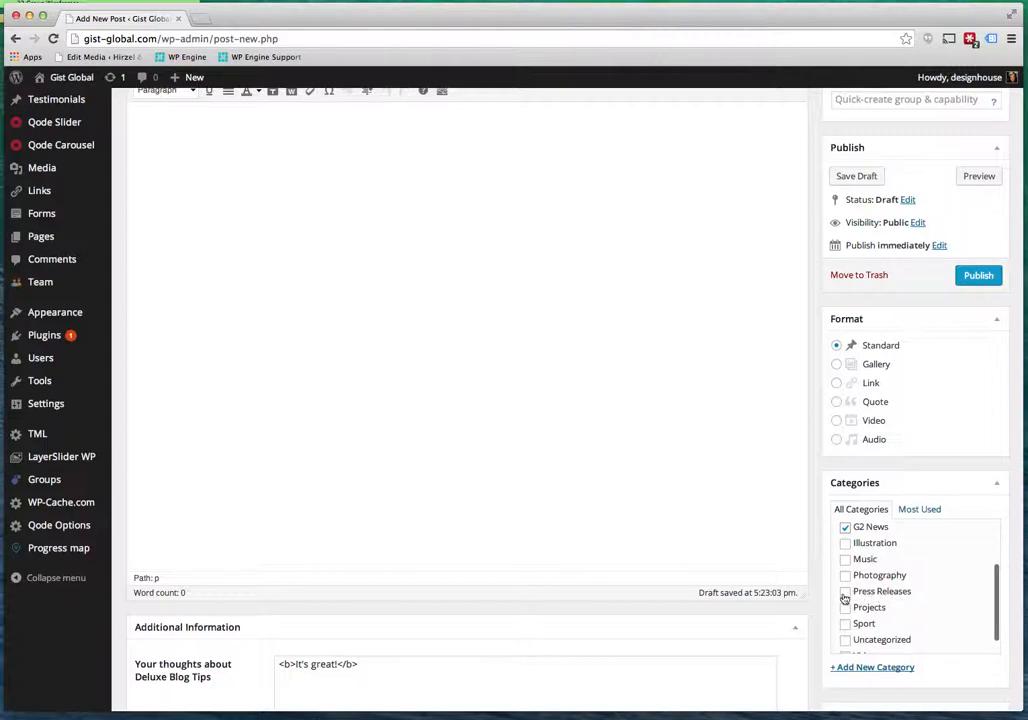
{"action": "scroll", "coordinate": [908, 589], "scroll_direction": "up", "scroll_amount": 5}
{"action": "scroll", "coordinate": [908, 589], "scroll_direction": "down", "scroll_amount": 4}
{"action": "scroll", "coordinate": [908, 589], "scroll_direction": "up", "scroll_amount": 3}
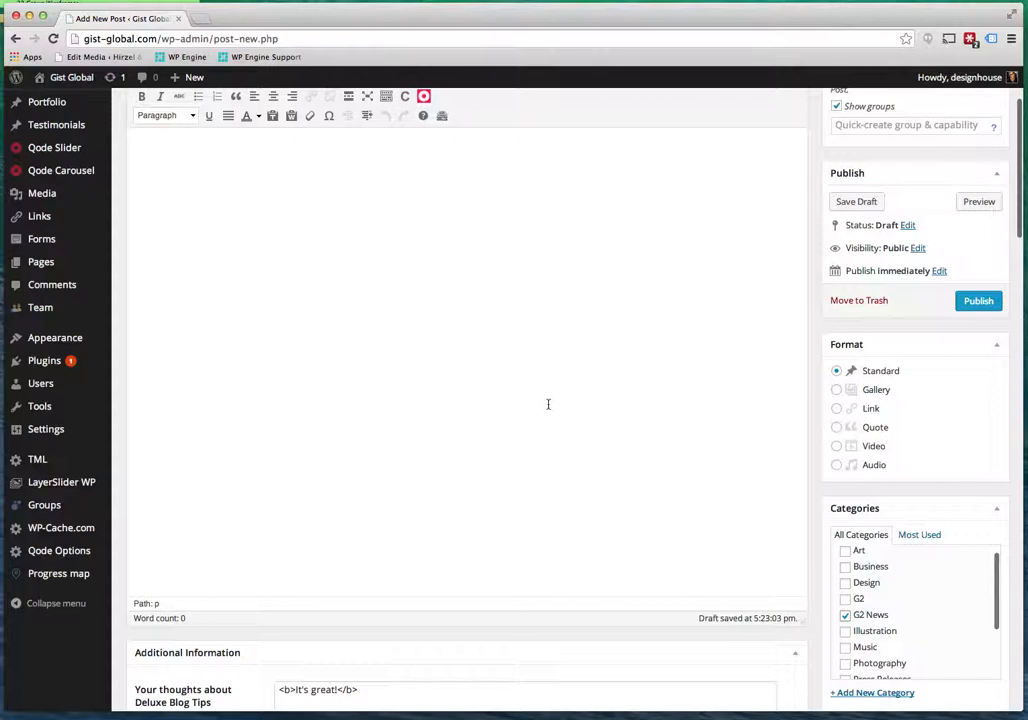
{"action": "scroll", "coordinate": [548, 403], "scroll_direction": "up", "scroll_amount": 3}
{"action": "left_click", "coordinate": [322, 364]}
{"action": "type", "text": "dfksdjhfskjdhfksdjhfsk sdkjfhskdjhfksjdhfkjsdf jhkfjhskjdhfksjdhf"}
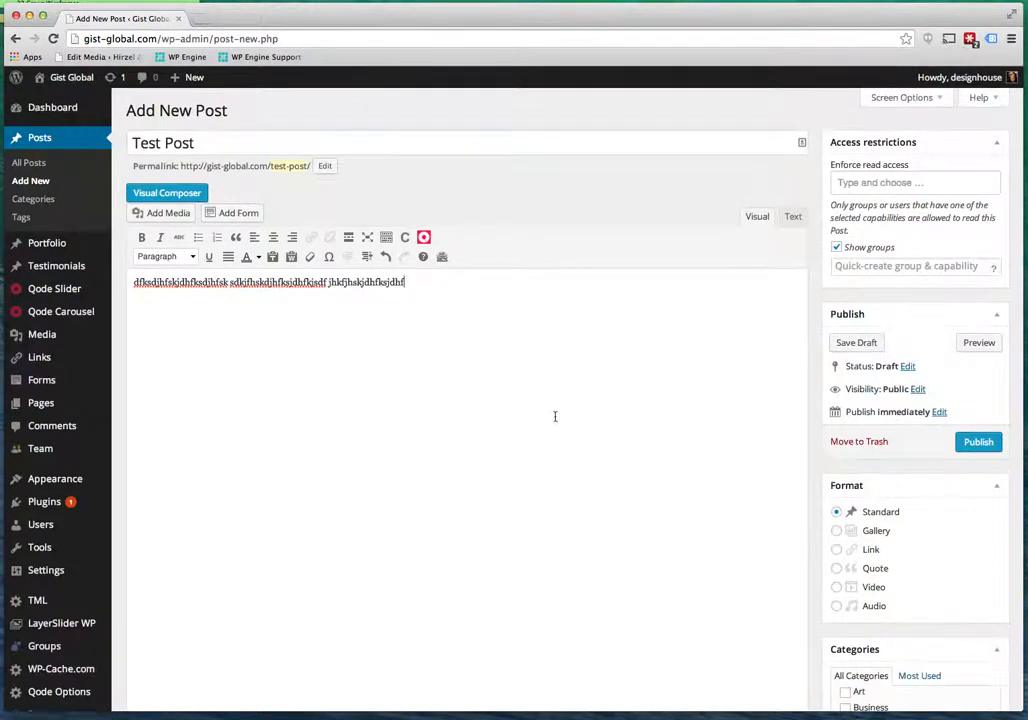
{"action": "scroll", "coordinate": [555, 416], "scroll_direction": "down", "scroll_amount": 10}
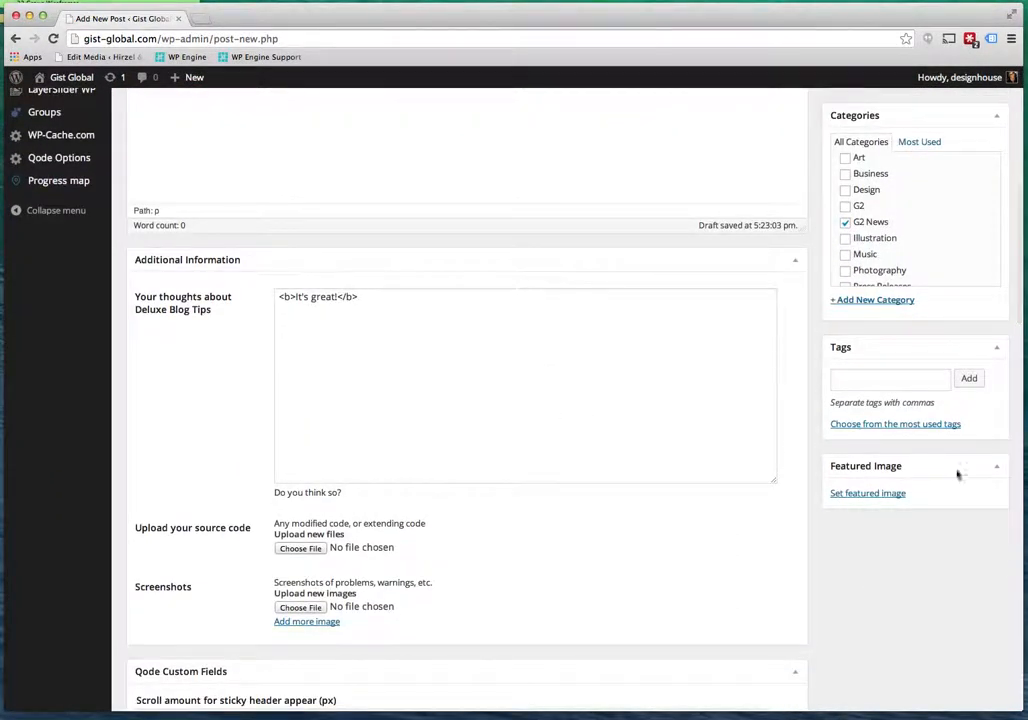
Set contact.jpg as Test Post's featured image and publish the post.
{"action": "left_click", "coordinate": [865, 494]}
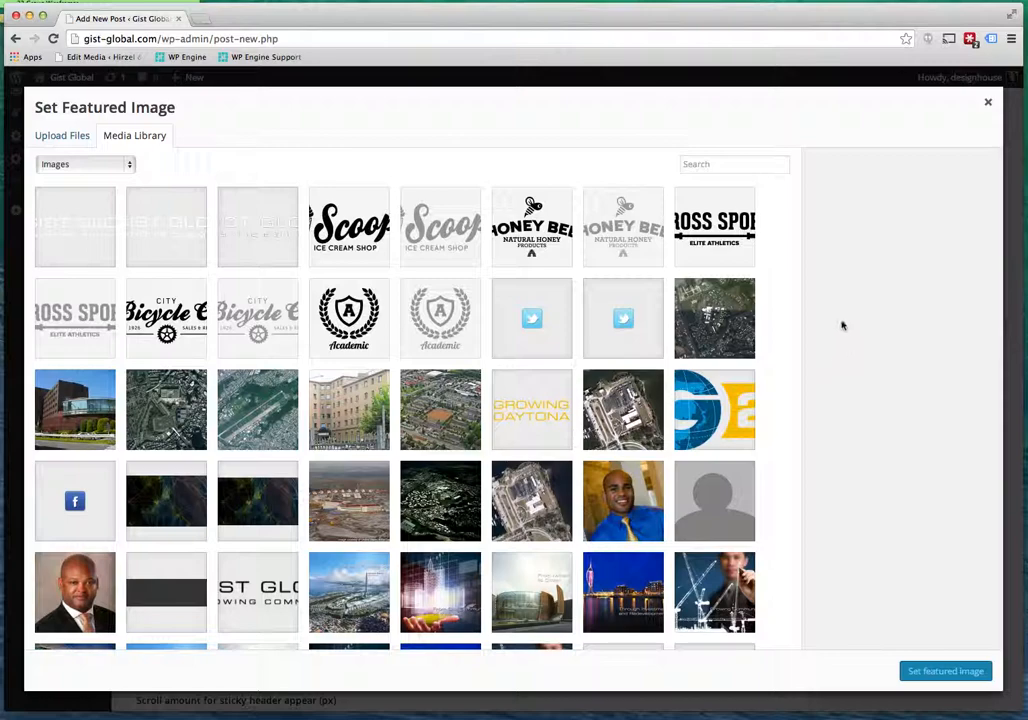
{"action": "scroll", "coordinate": [483, 553], "scroll_direction": "down", "scroll_amount": 3}
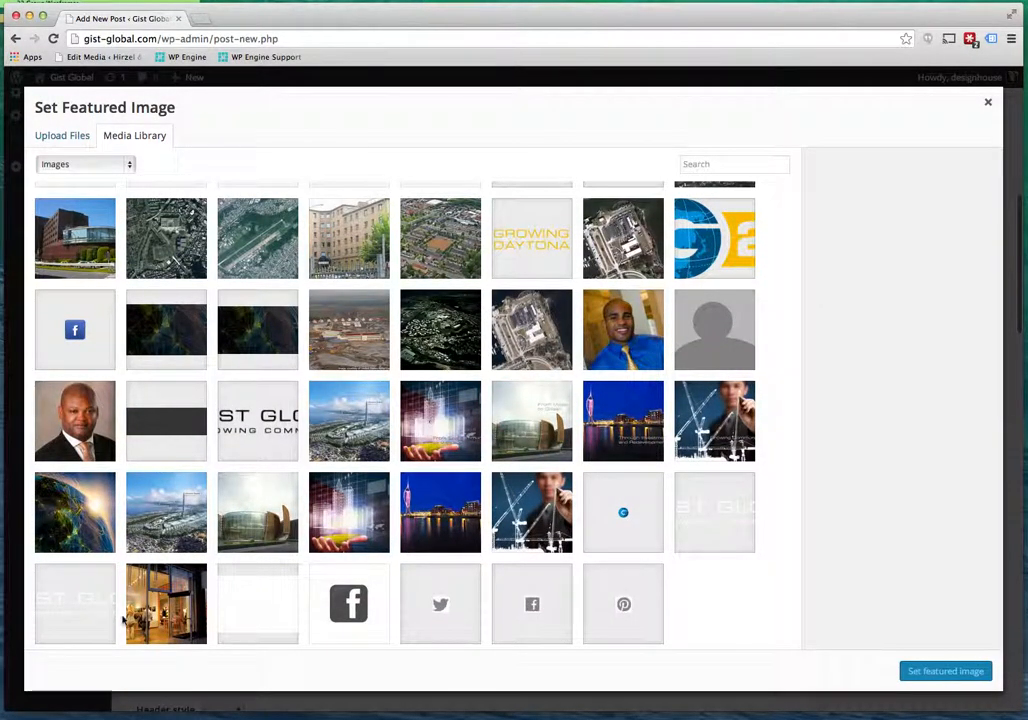
{"action": "left_click", "coordinate": [178, 594]}
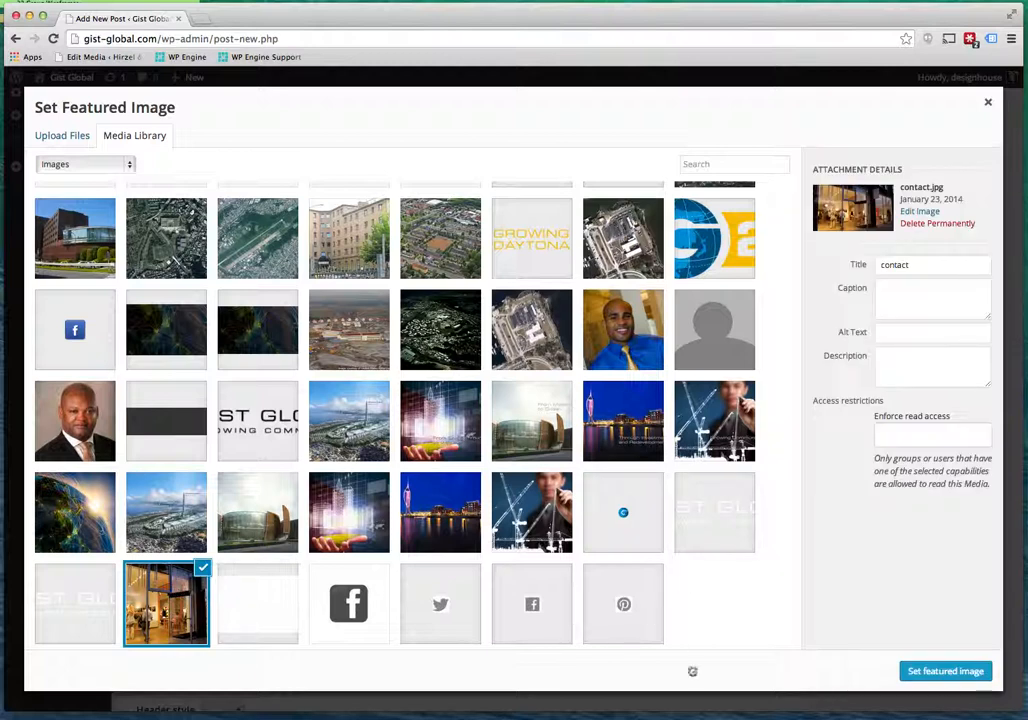
{"action": "left_click", "coordinate": [928, 677]}
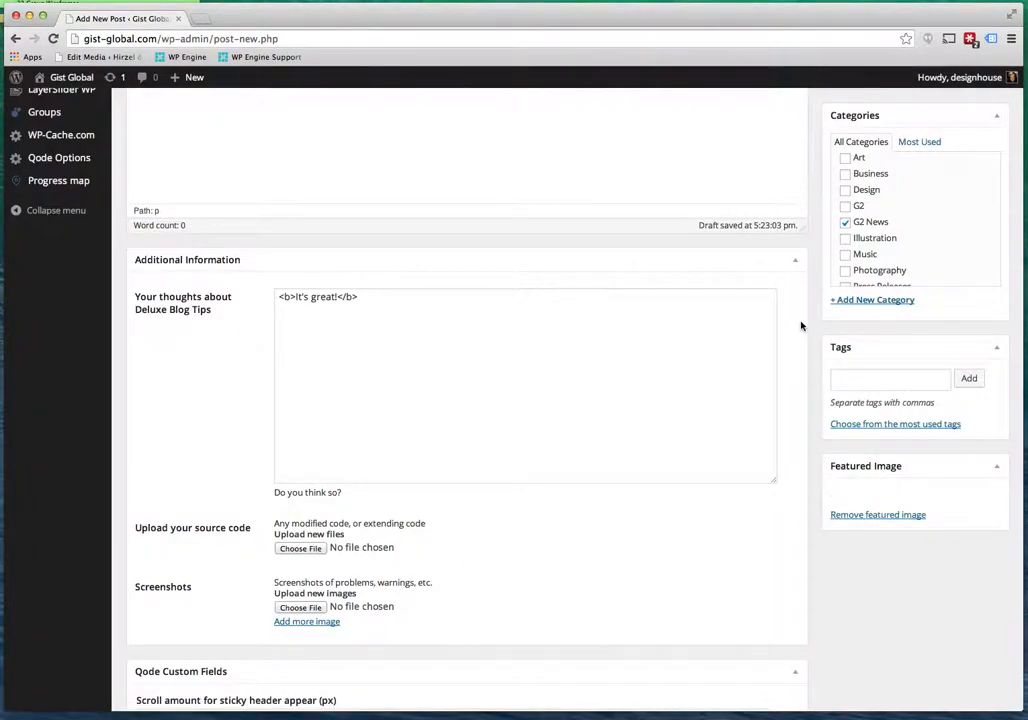
{"action": "scroll", "coordinate": [802, 325], "scroll_direction": "up", "scroll_amount": 10}
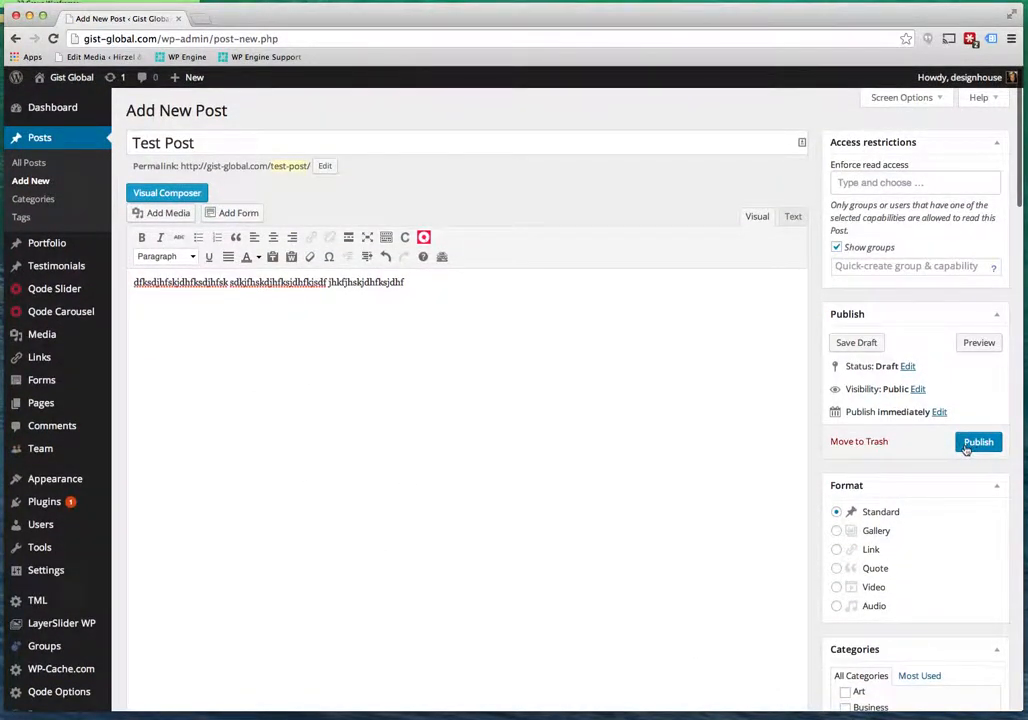
{"action": "left_click", "coordinate": [975, 443]}
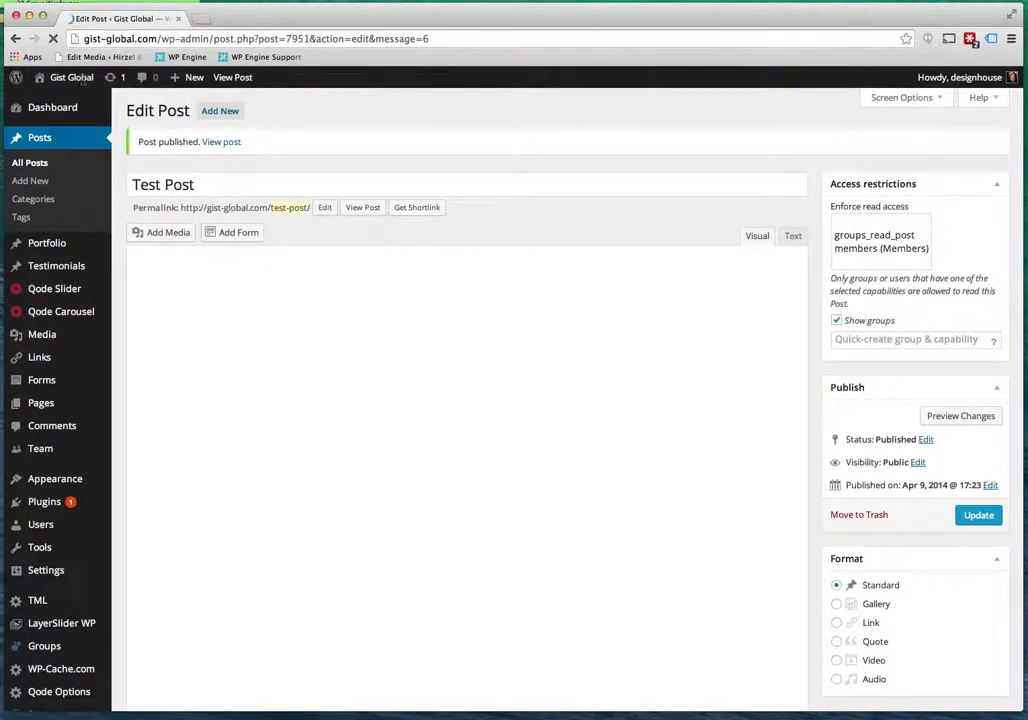
Check the live G2 News listing for the newly published Test Post.
{"action": "mouse_move", "coordinate": [77, 79]}
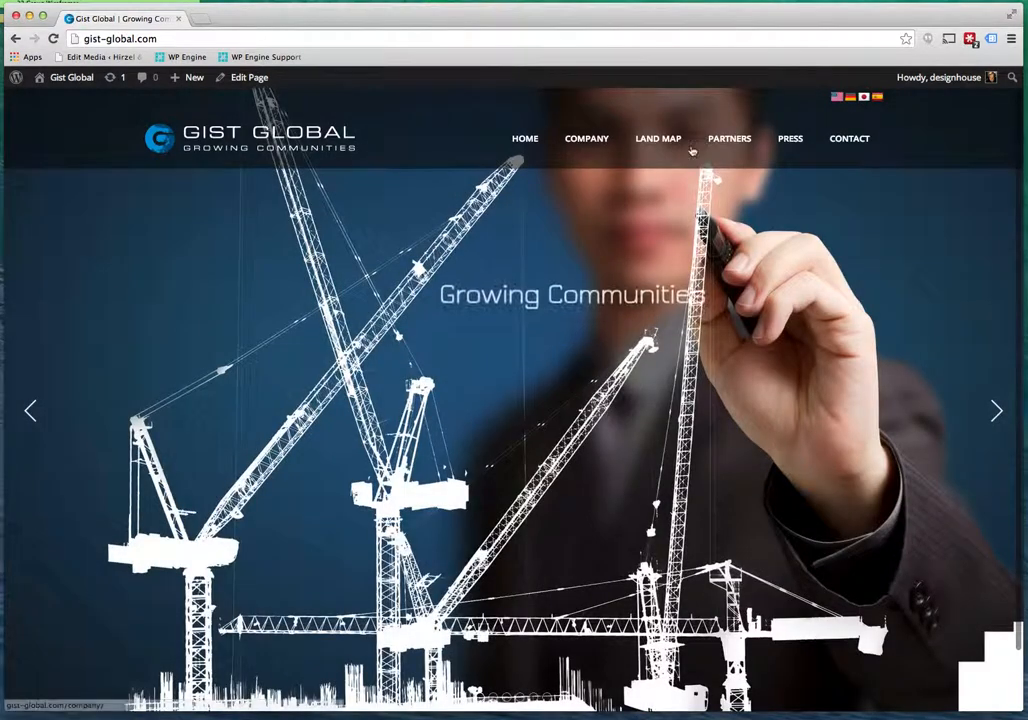
{"action": "mouse_move", "coordinate": [790, 140]}
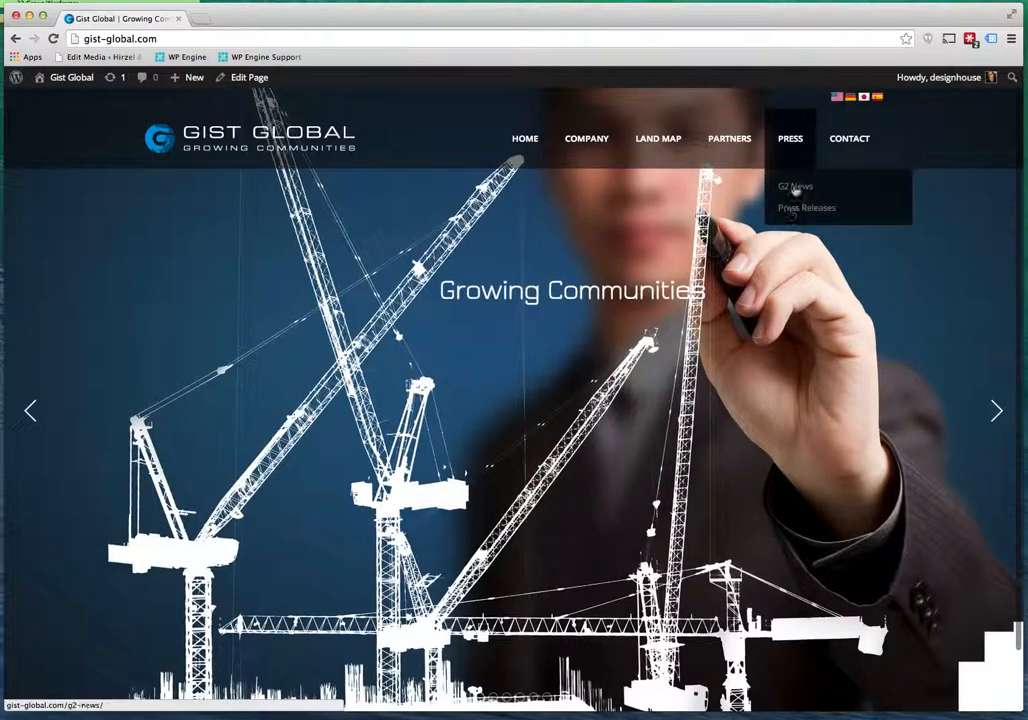
{"action": "left_click", "coordinate": [797, 188]}
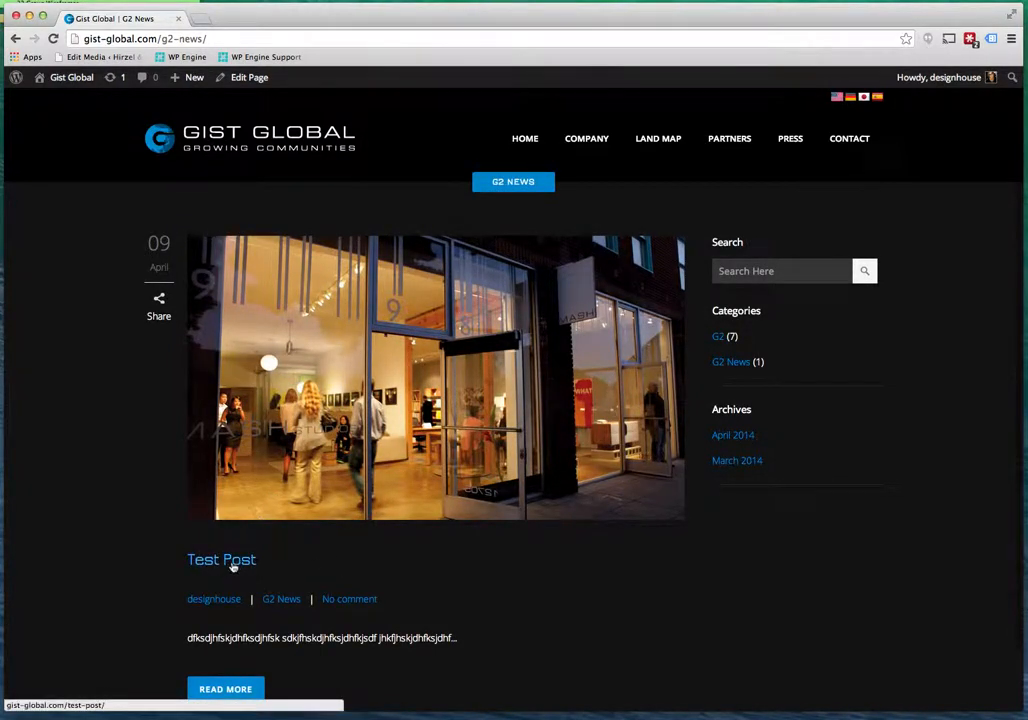
{"action": "left_click_drag", "start_coordinate": [241, 640], "coordinate": [420, 640]}
{"action": "scroll", "coordinate": [585, 615], "scroll_direction": "down", "scroll_amount": 3}
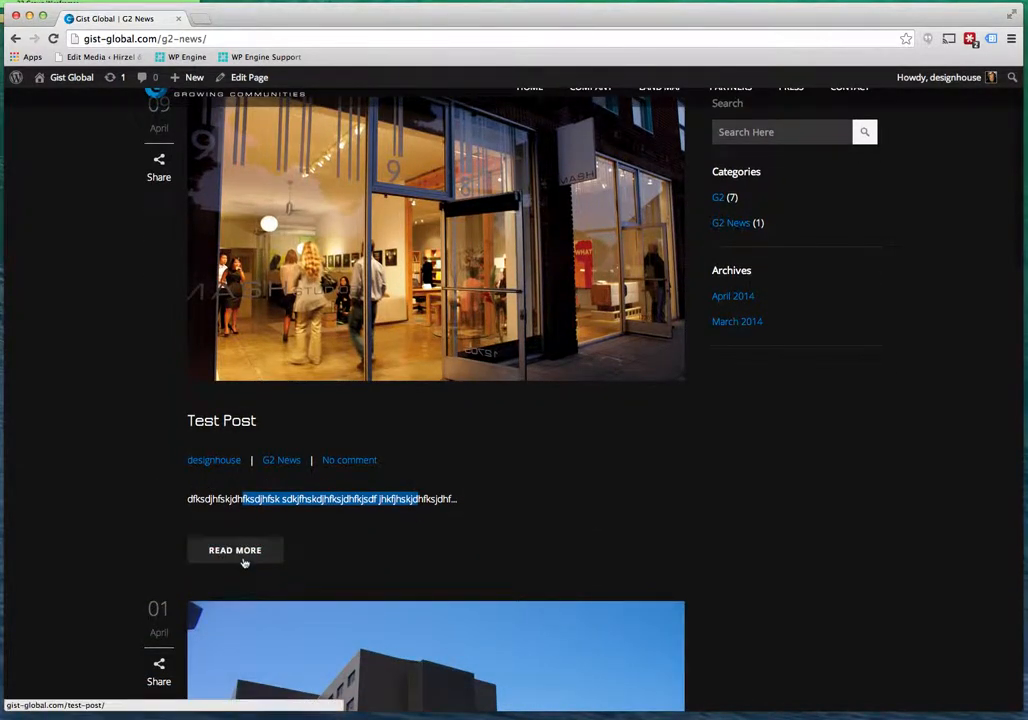
{"action": "scroll", "coordinate": [237, 556], "scroll_direction": "up", "scroll_amount": 3}
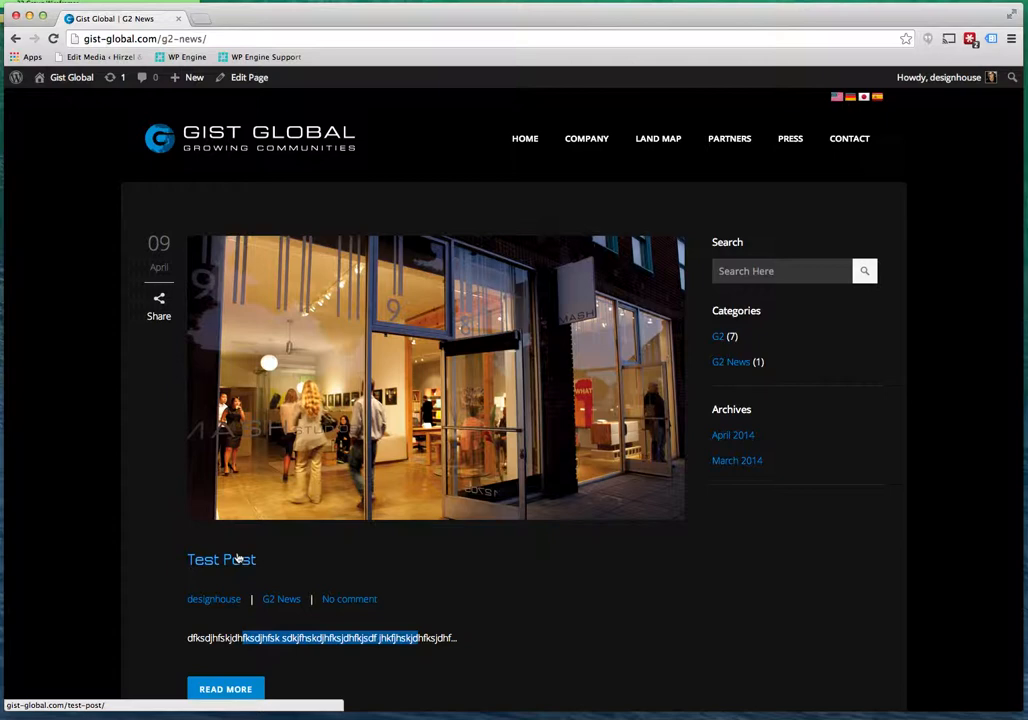
Open the full Test Post page and scroll from its shop photo down to the comment form.
{"action": "left_click", "coordinate": [237, 556]}
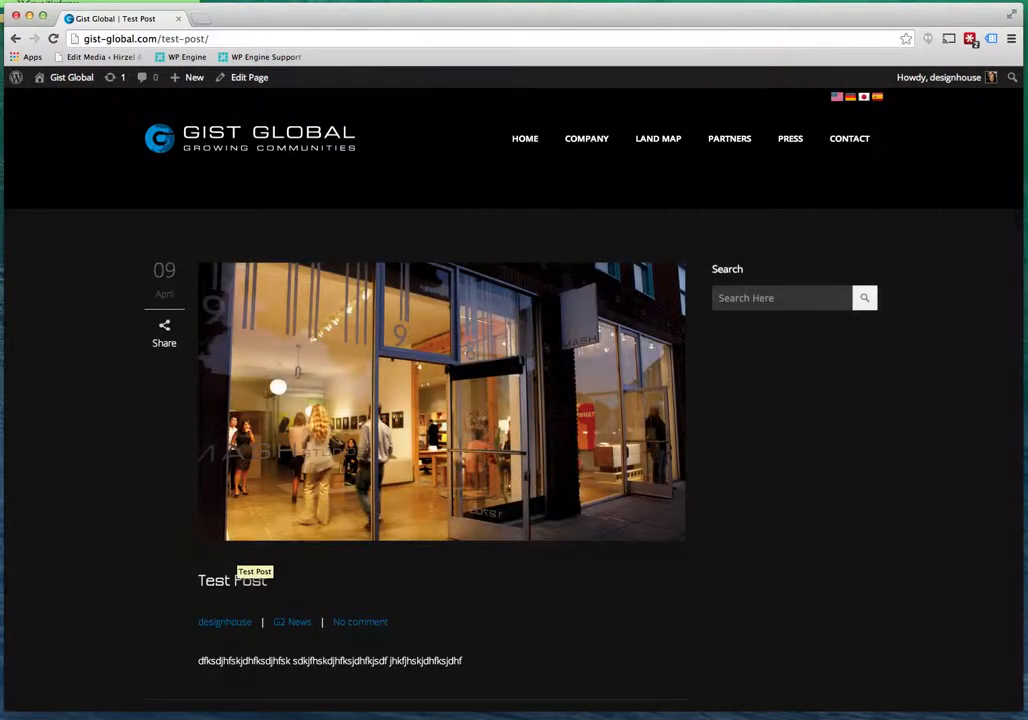
{"action": "scroll", "coordinate": [413, 606], "scroll_direction": "down", "scroll_amount": 3}
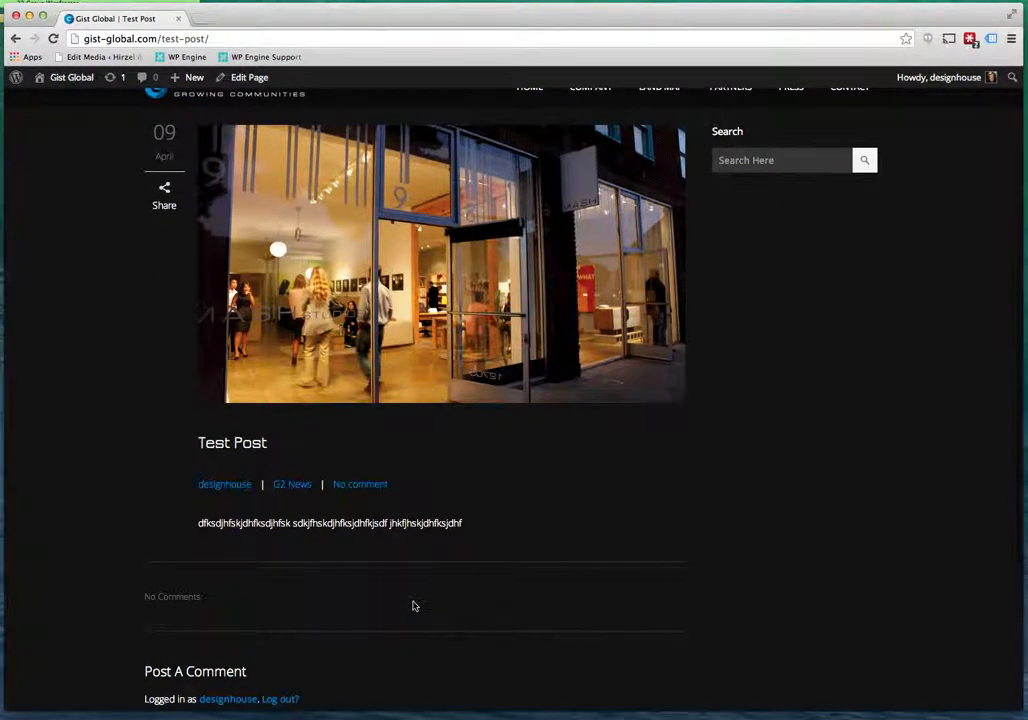
{"action": "scroll", "coordinate": [413, 606], "scroll_direction": "down", "scroll_amount": 5}
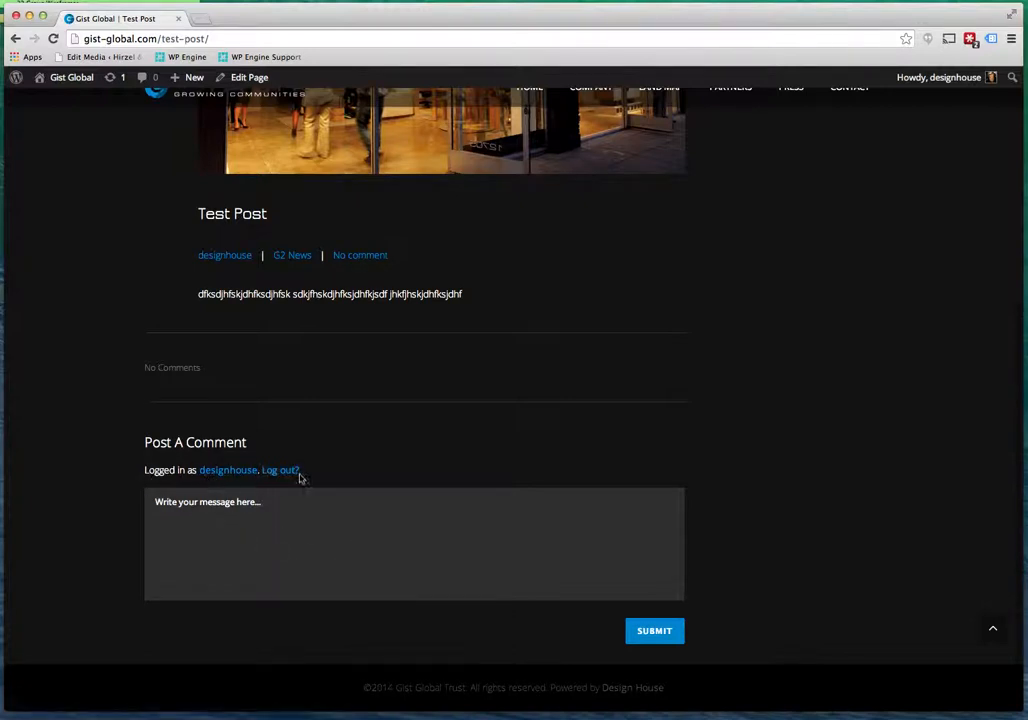
{"action": "scroll", "coordinate": [279, 516], "scroll_direction": "up", "scroll_amount": 2}
{"action": "scroll", "coordinate": [279, 516], "scroll_direction": "up", "scroll_amount": 1}
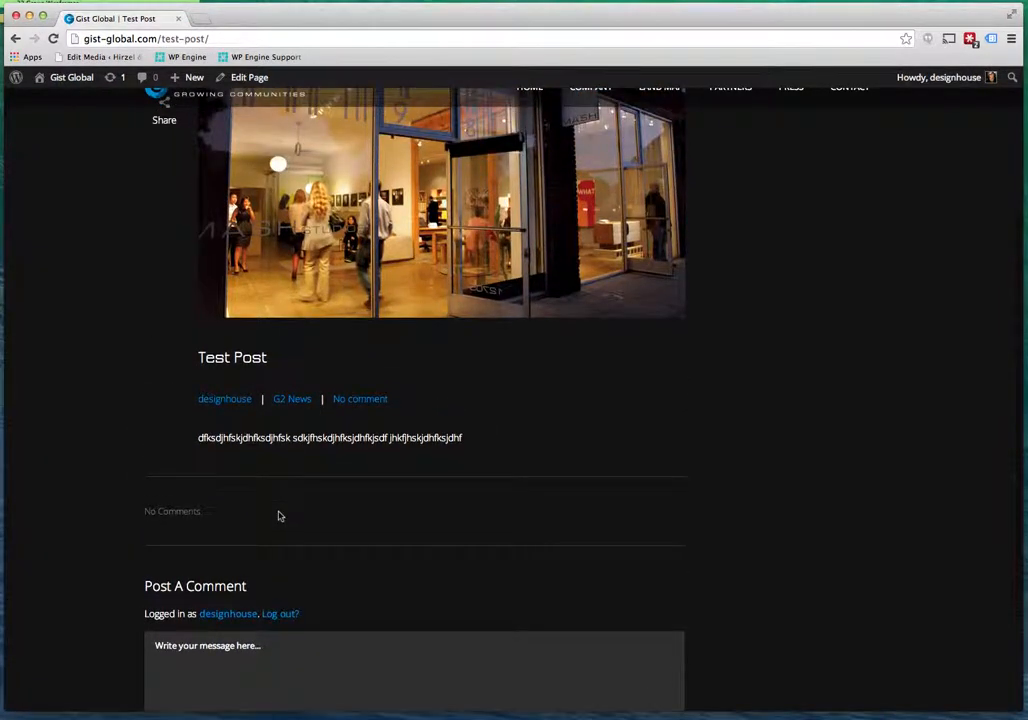
{"action": "scroll", "coordinate": [279, 516], "scroll_direction": "up", "scroll_amount": 4}
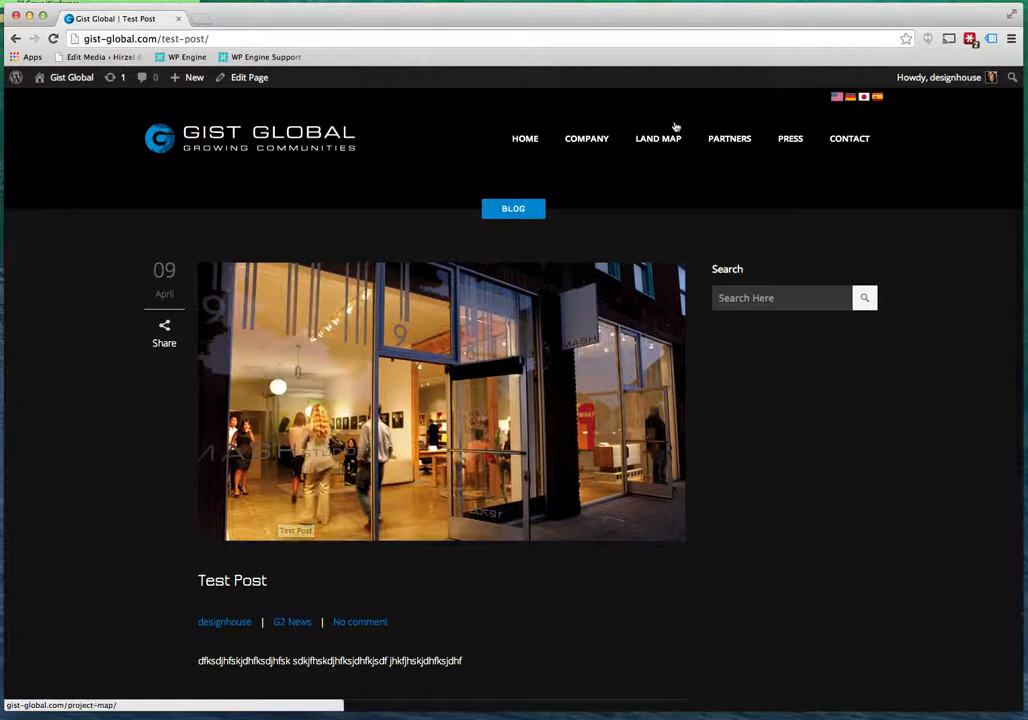
{"action": "mouse_move", "coordinate": [779, 134]}
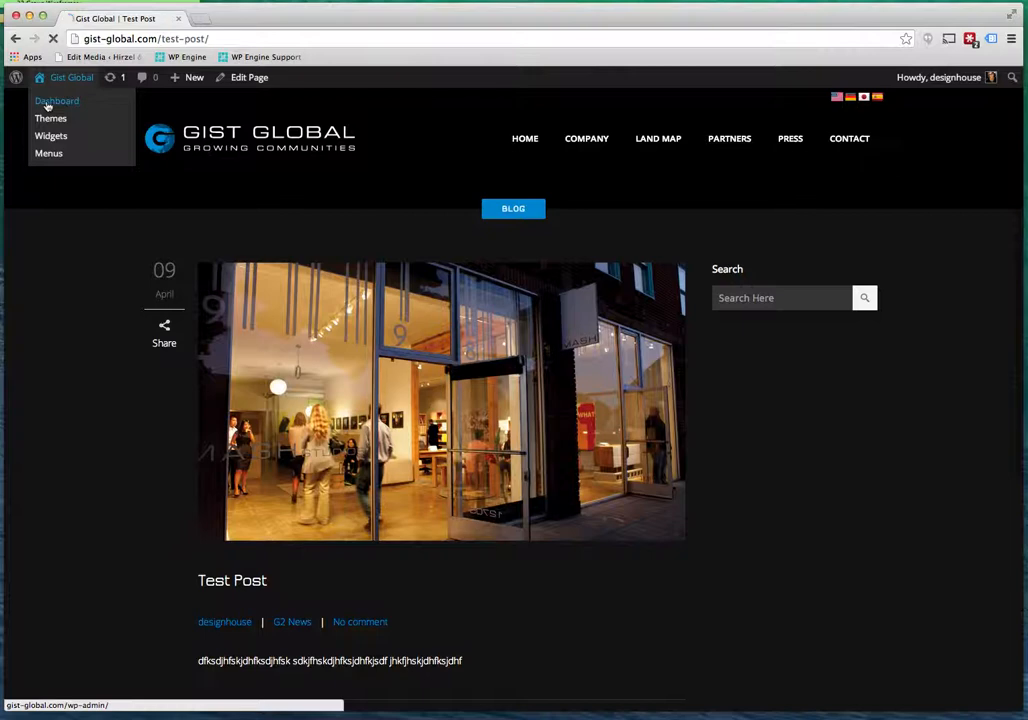
Return to the admin Dashboard and open the Qode Slider slides list.
{"action": "left_click", "coordinate": [46, 104]}
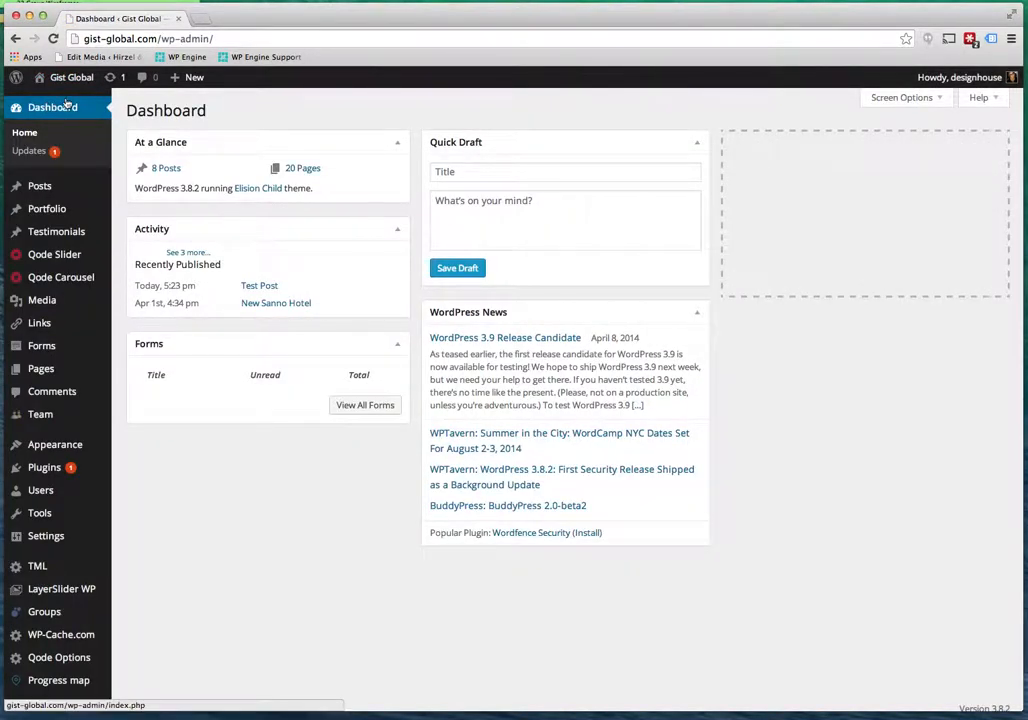
{"action": "mouse_move", "coordinate": [63, 191]}
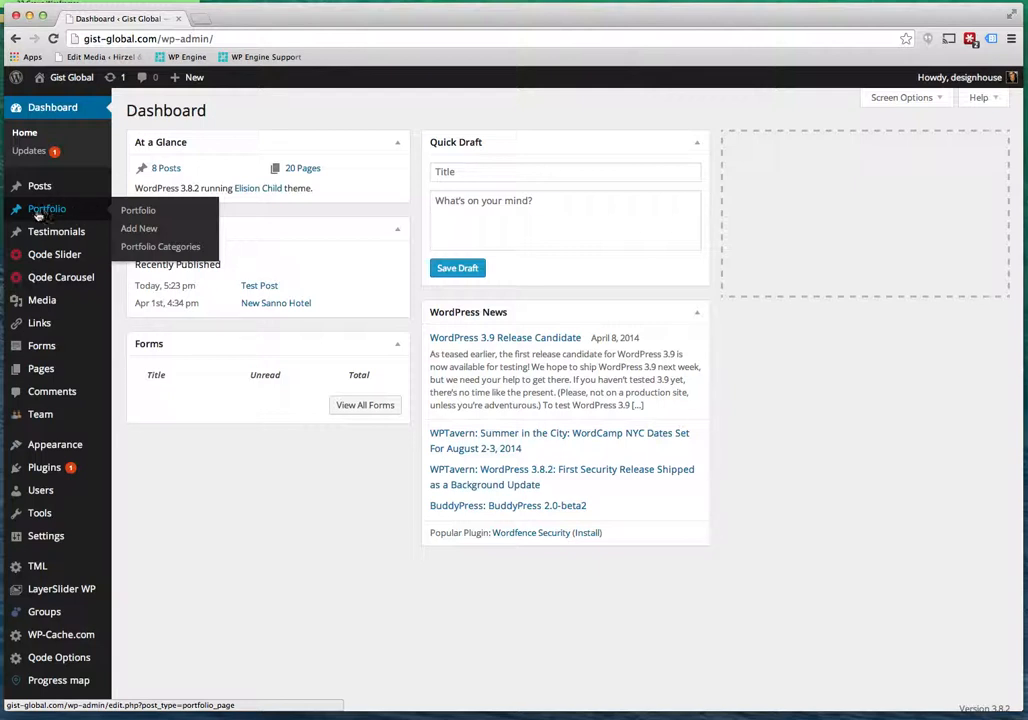
{"action": "mouse_move", "coordinate": [54, 233]}
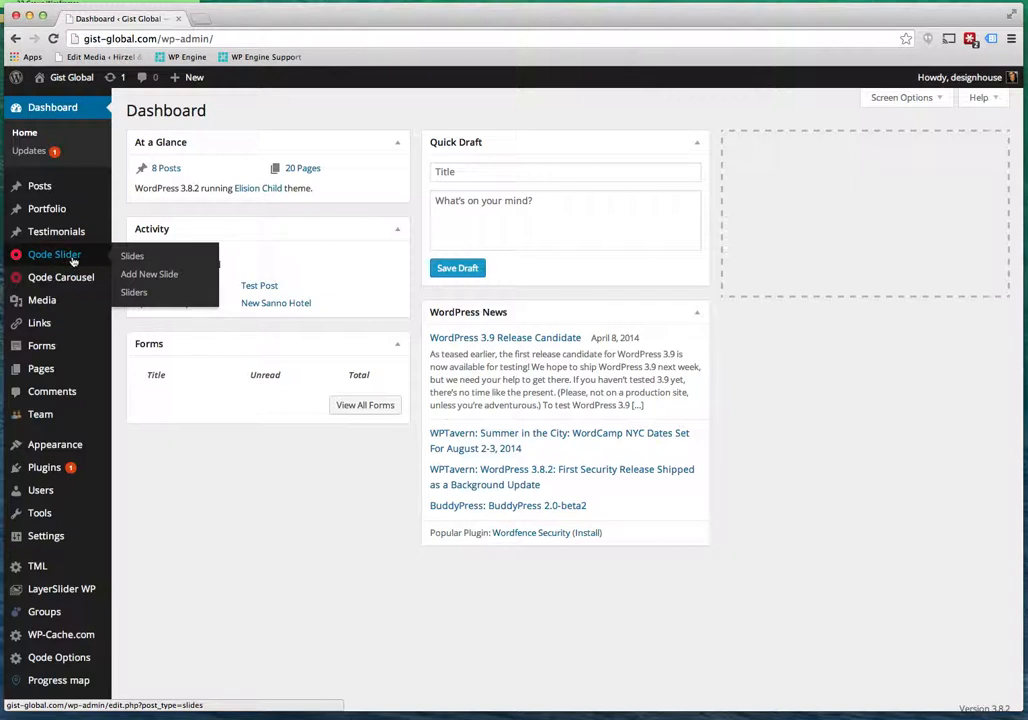
{"action": "left_click", "coordinate": [72, 261]}
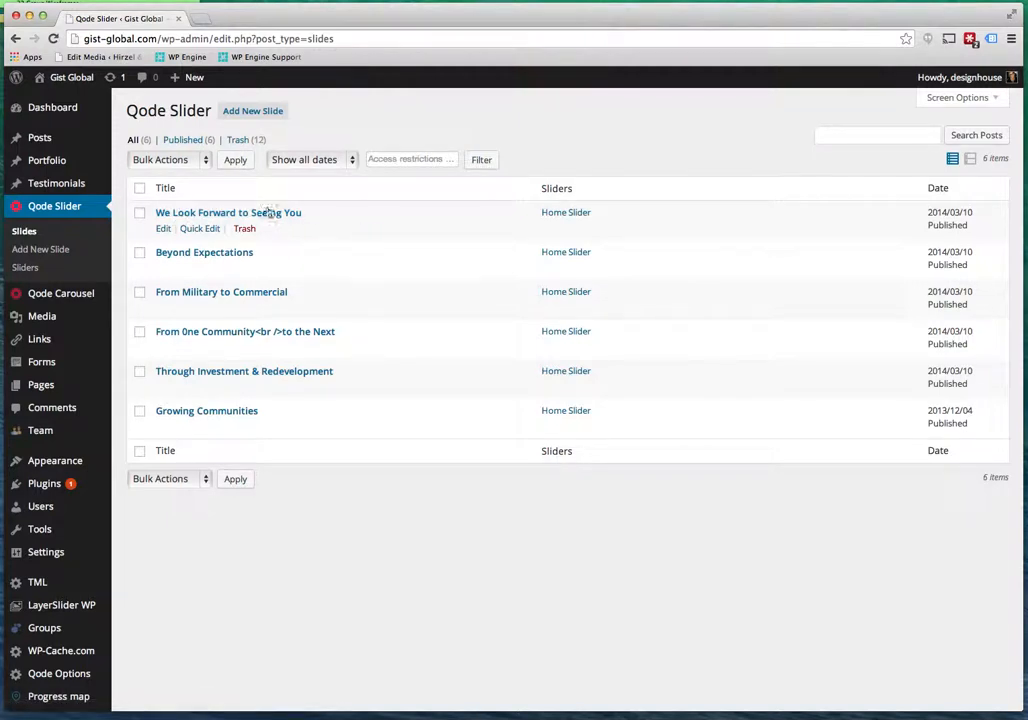
Open the 'We Look Forward to Seeing You' slide and review image sources, keeping slide-6.jpg unchanged.
{"action": "left_click", "coordinate": [211, 214]}
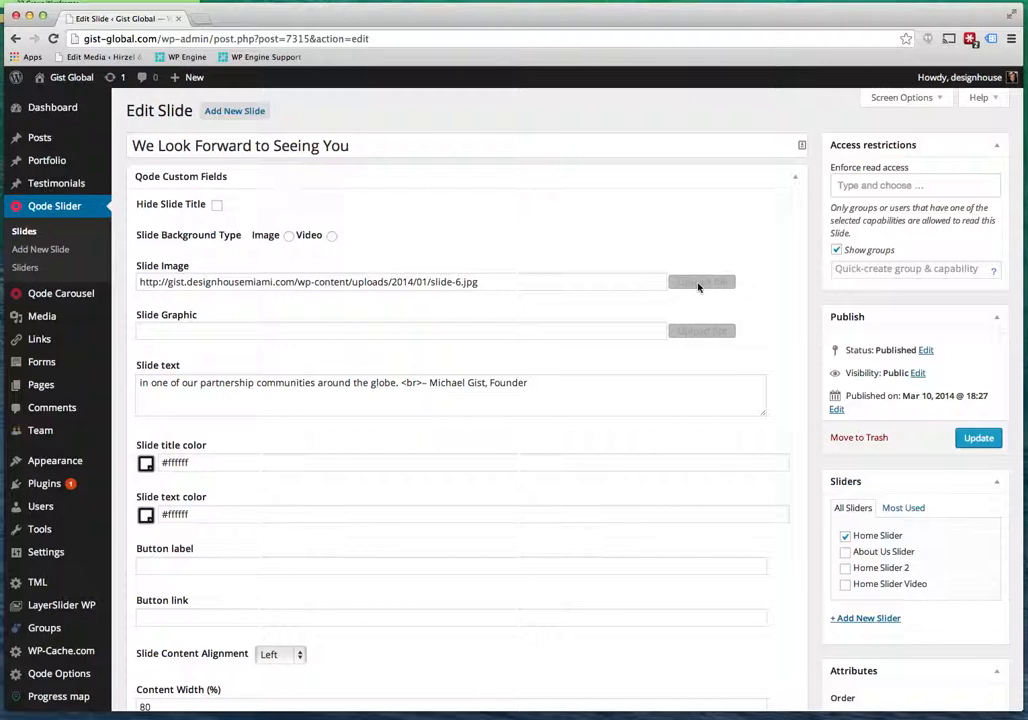
{"action": "left_click", "coordinate": [578, 285]}
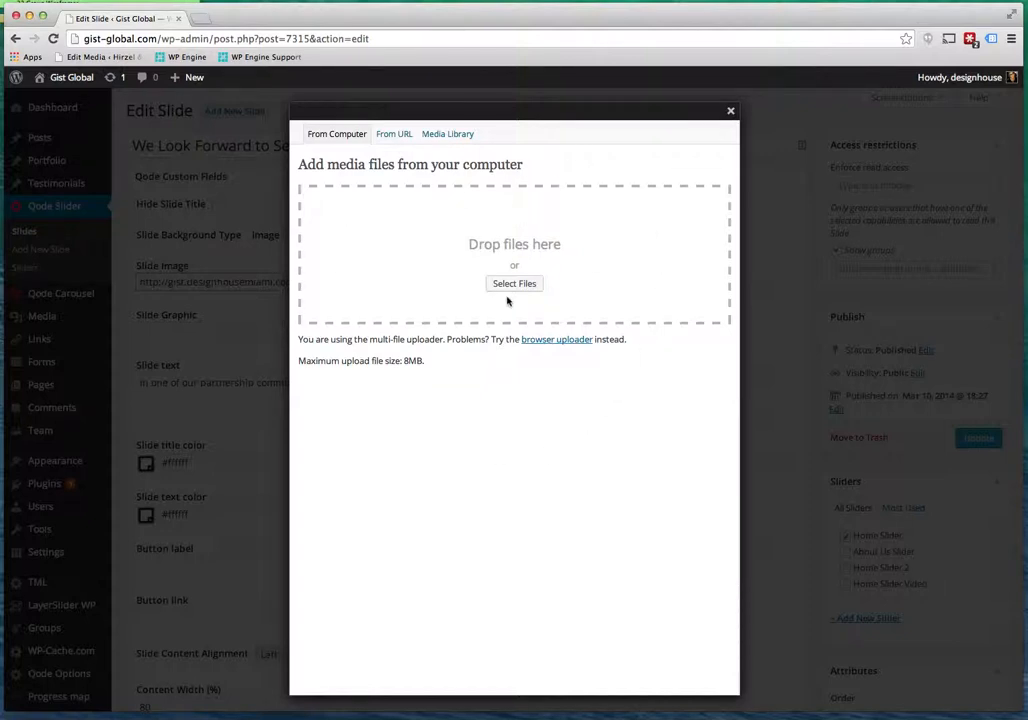
{"action": "left_click", "coordinate": [436, 137]}
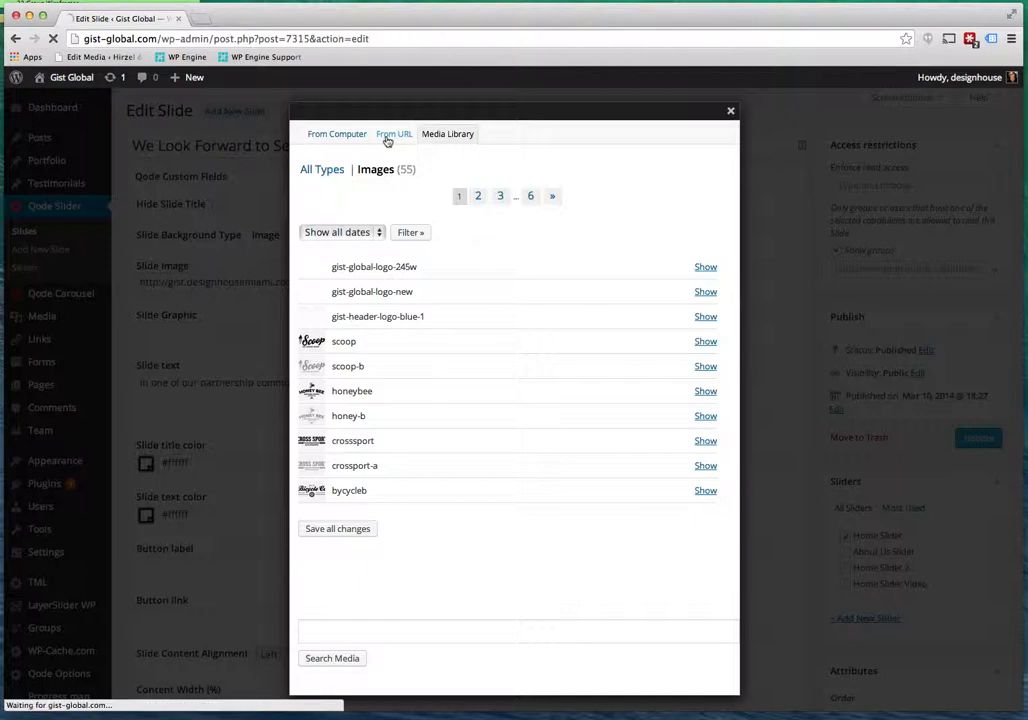
{"action": "left_click", "coordinate": [388, 138]}
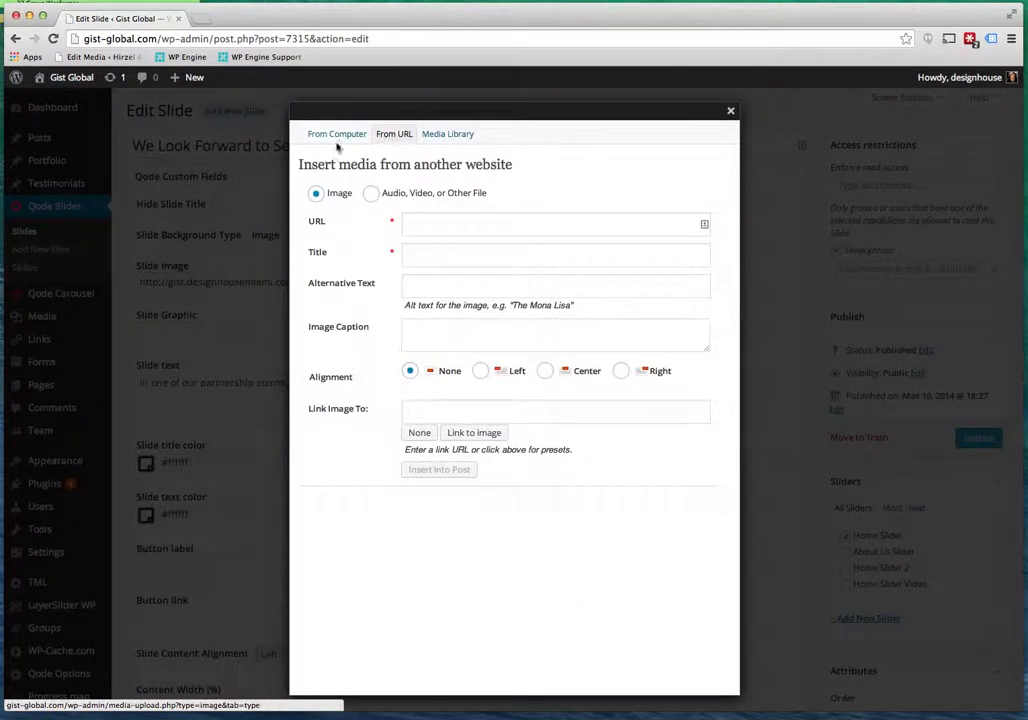
{"action": "left_click", "coordinate": [730, 112]}
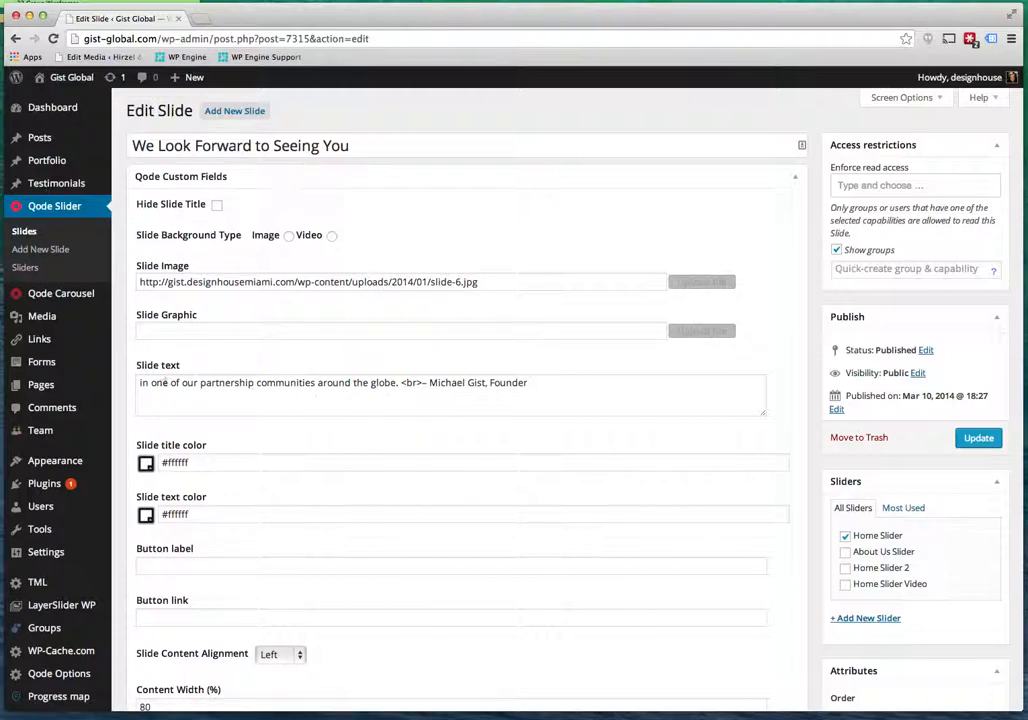
Inspect the slide's quote text and its <br> tag, then scroll through the slide fields.
{"action": "scroll", "coordinate": [160, 389], "scroll_direction": "down", "scroll_amount": 2}
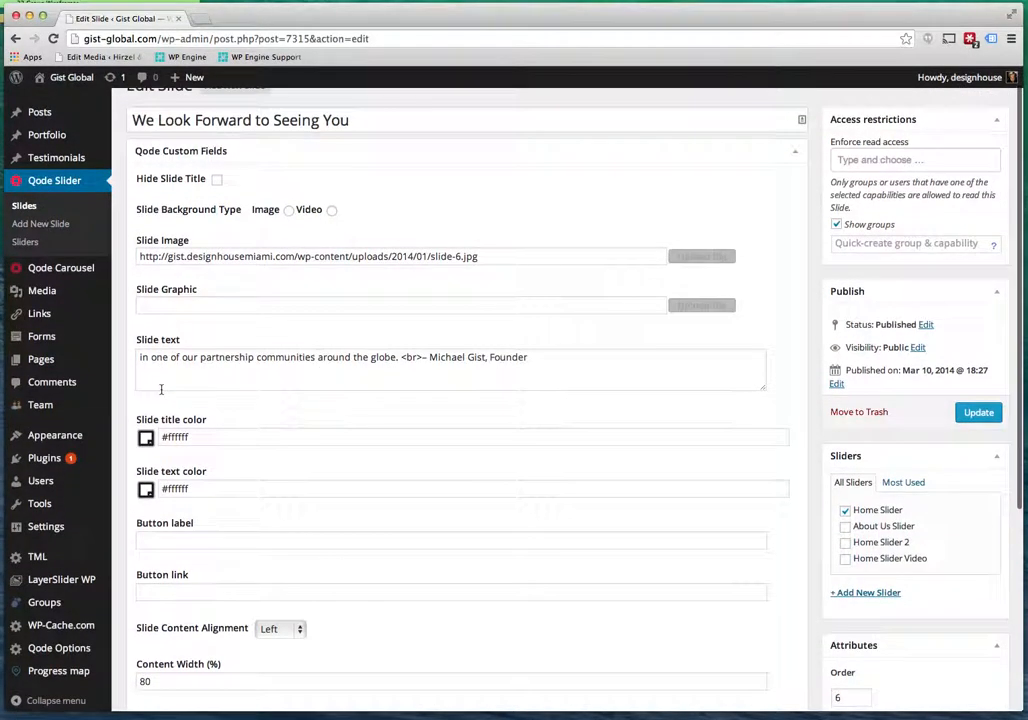
{"action": "left_click_drag", "start_coordinate": [152, 358], "coordinate": [408, 362]}
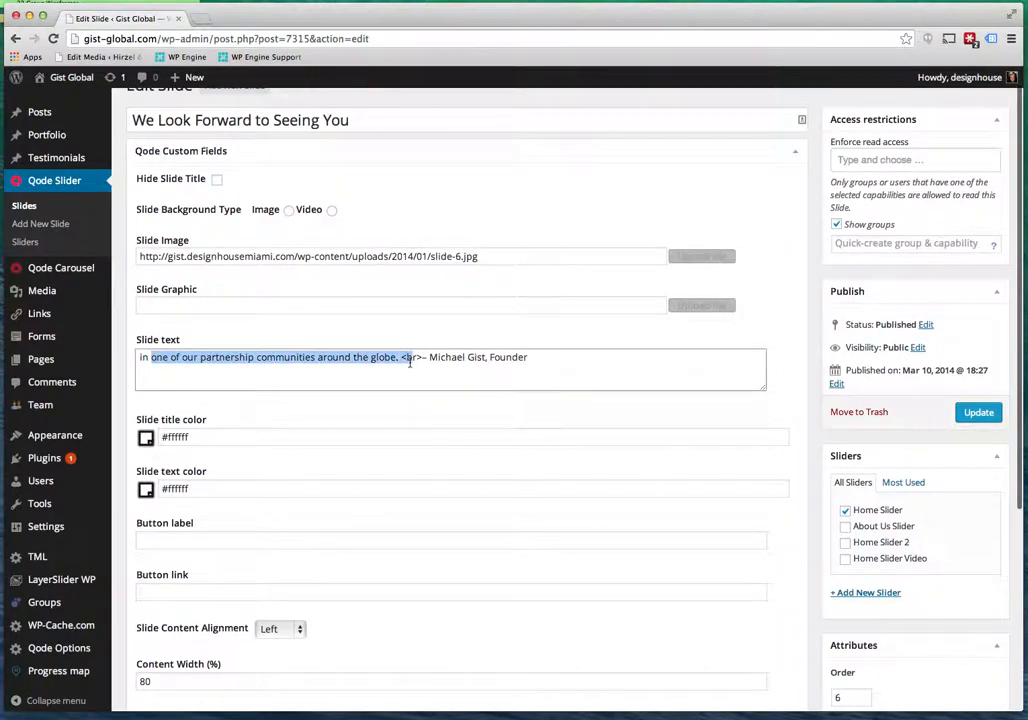
{"action": "left_click", "coordinate": [405, 362]}
{"action": "left_click_drag", "start_coordinate": [402, 359], "coordinate": [424, 358]}
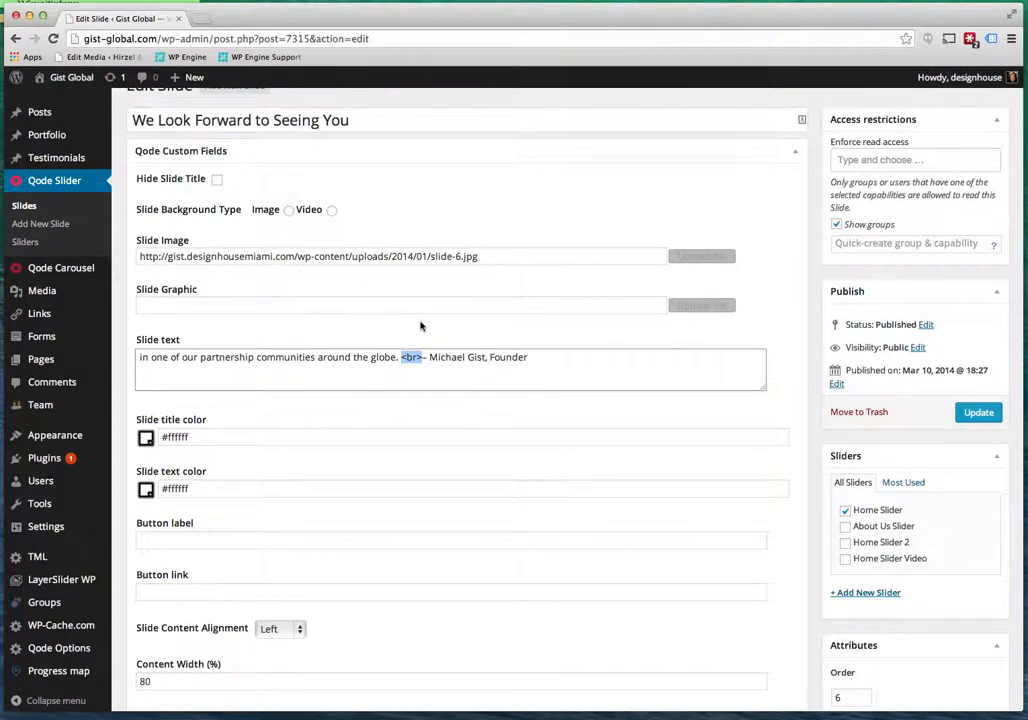
{"action": "scroll", "coordinate": [520, 432], "scroll_direction": "down", "scroll_amount": 2}
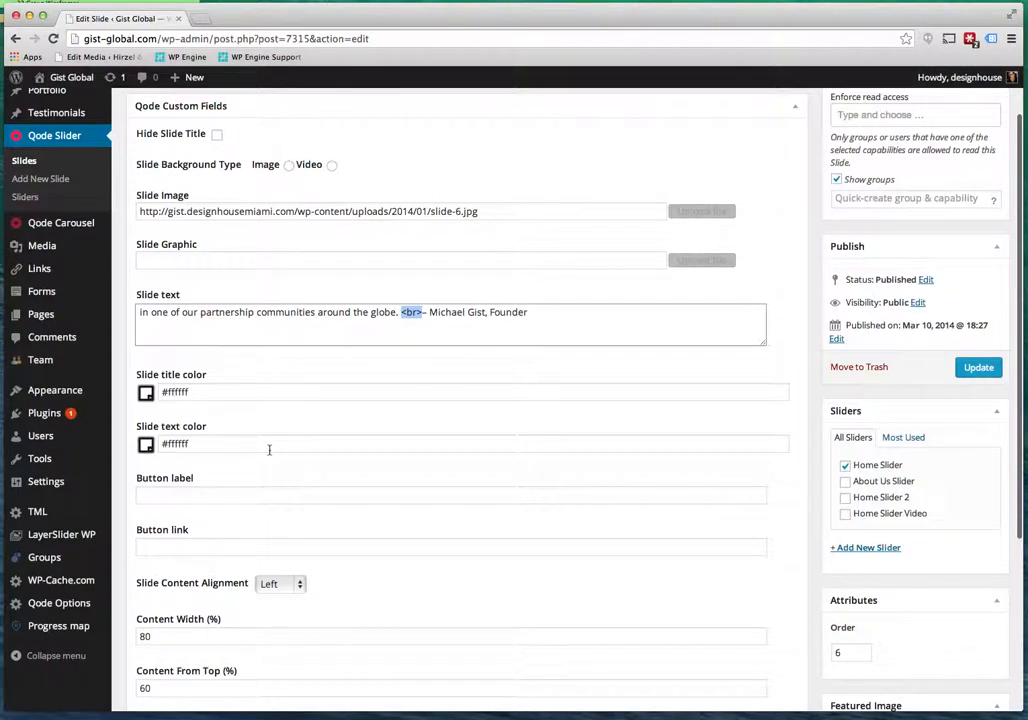
{"action": "scroll", "coordinate": [270, 449], "scroll_direction": "down", "scroll_amount": 4}
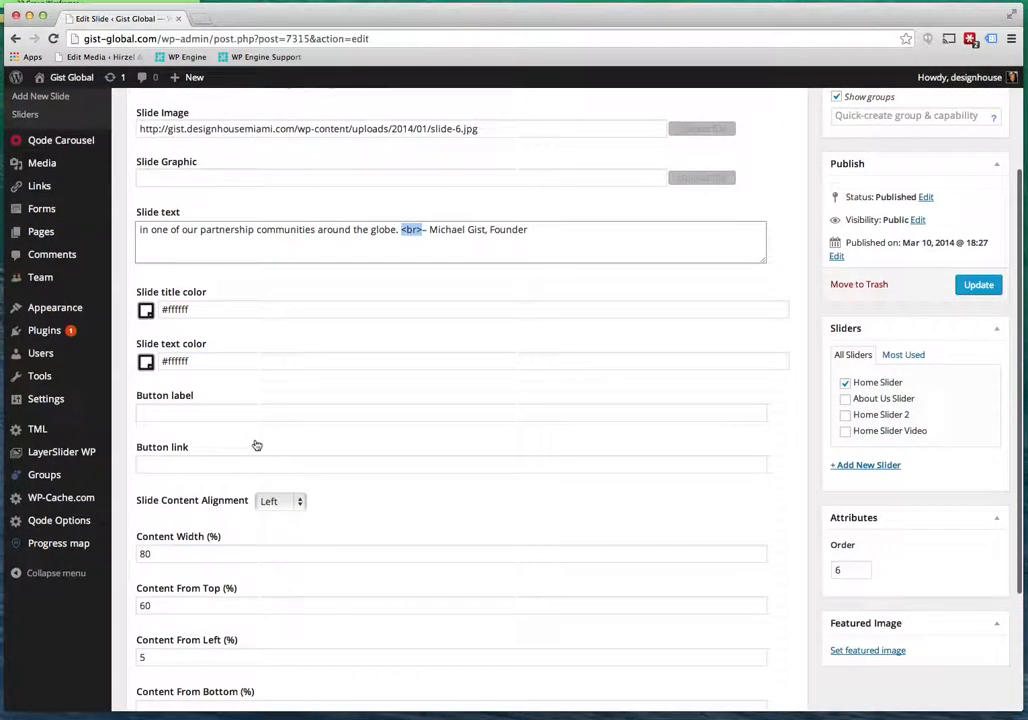
{"action": "scroll", "coordinate": [379, 460], "scroll_direction": "down", "scroll_amount": 8}
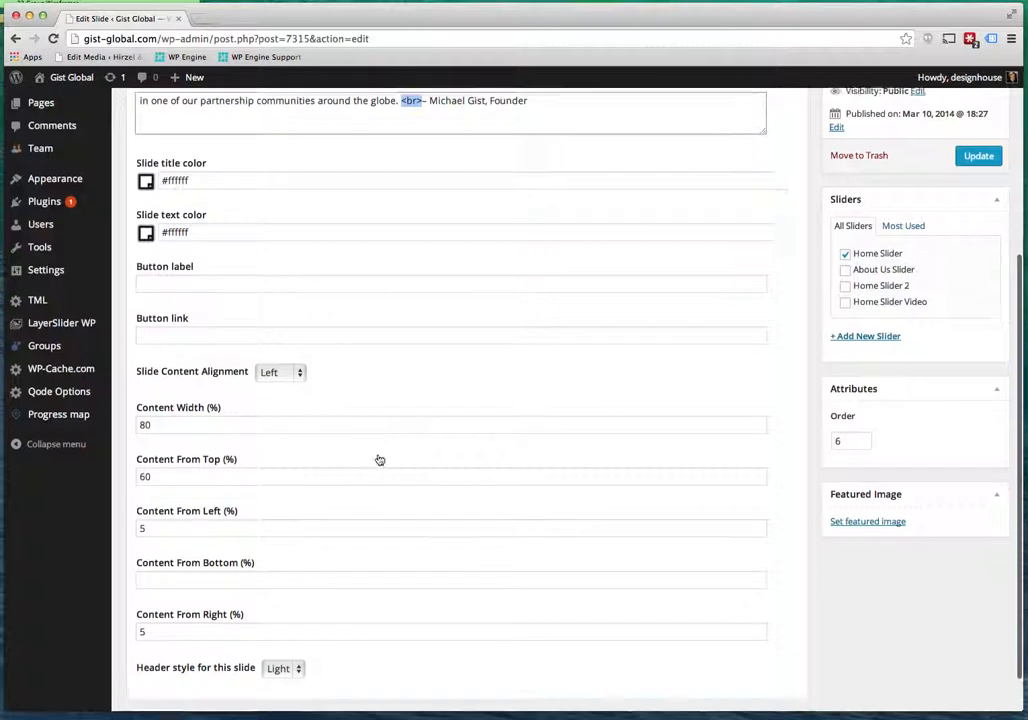
{"action": "scroll", "coordinate": [459, 436], "scroll_direction": "up", "scroll_amount": 15}
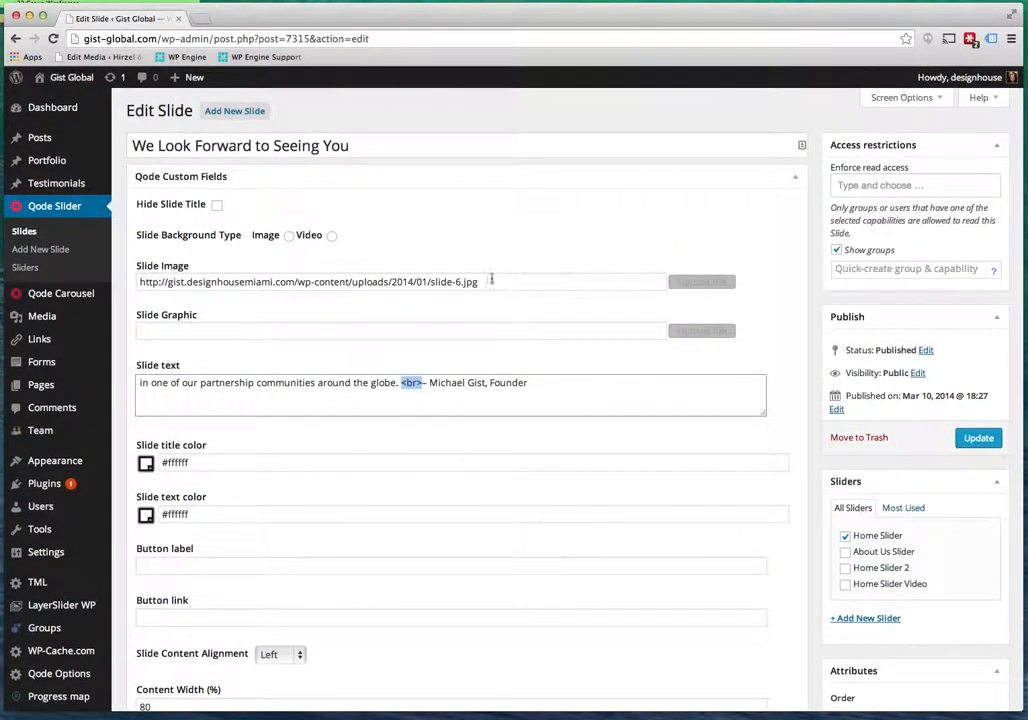
{"action": "scroll", "coordinate": [494, 281], "scroll_direction": "down", "scroll_amount": 1}
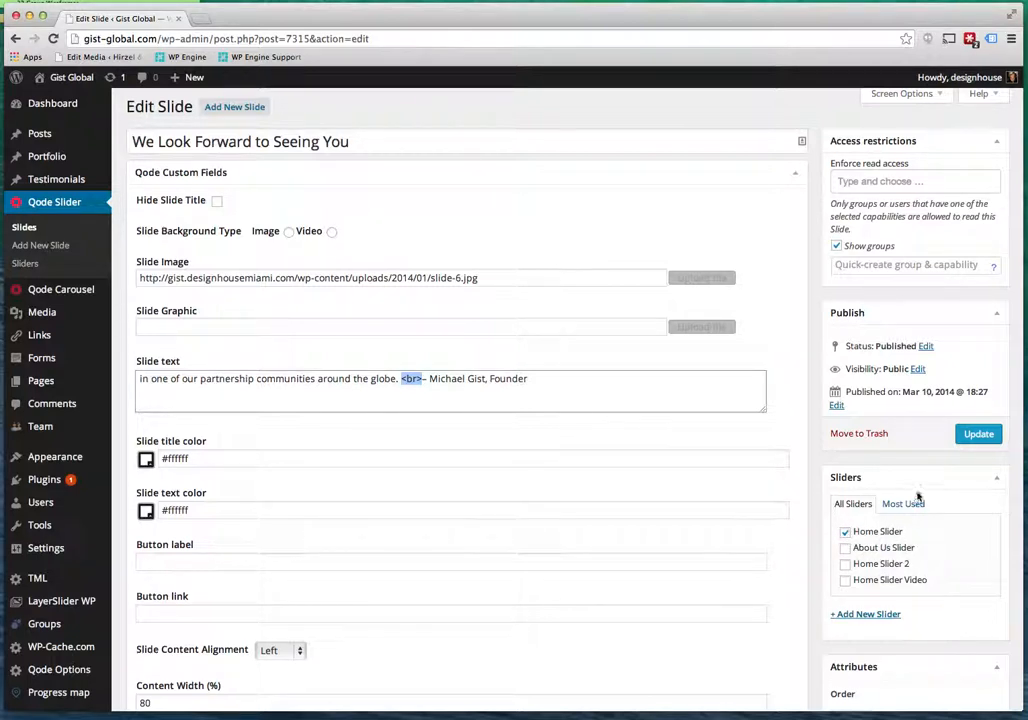
{"action": "scroll", "coordinate": [721, 258], "scroll_direction": "up", "scroll_amount": 1}
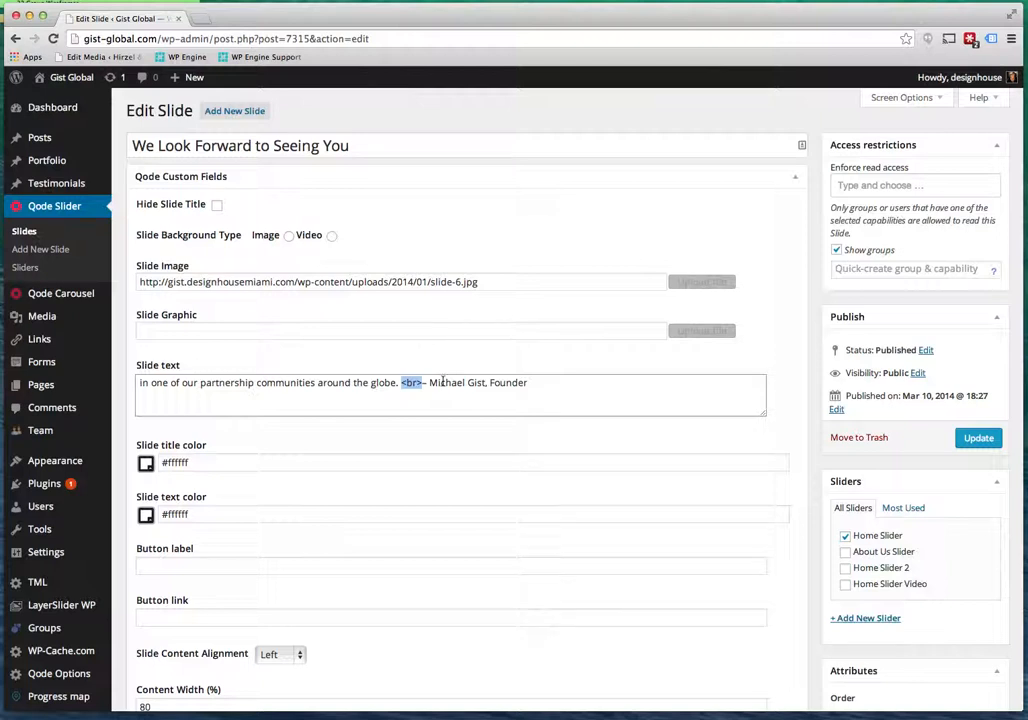
Set the slide background type to Video and select the empty mp4 source field.
{"action": "left_click", "coordinate": [331, 238]}
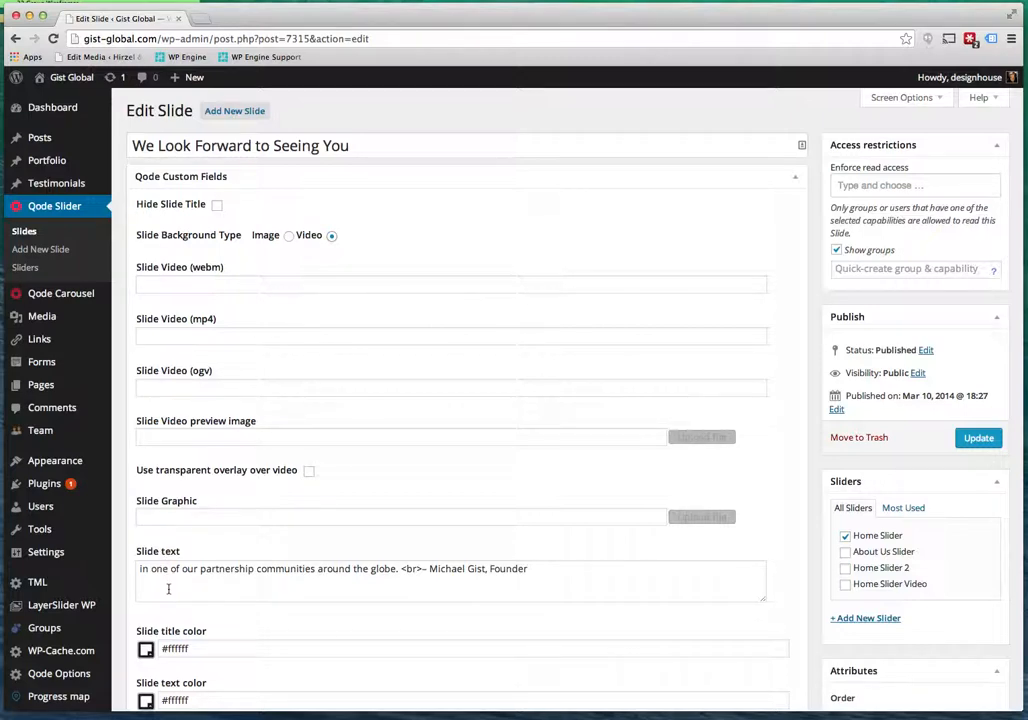
{"action": "left_click", "coordinate": [171, 338]}
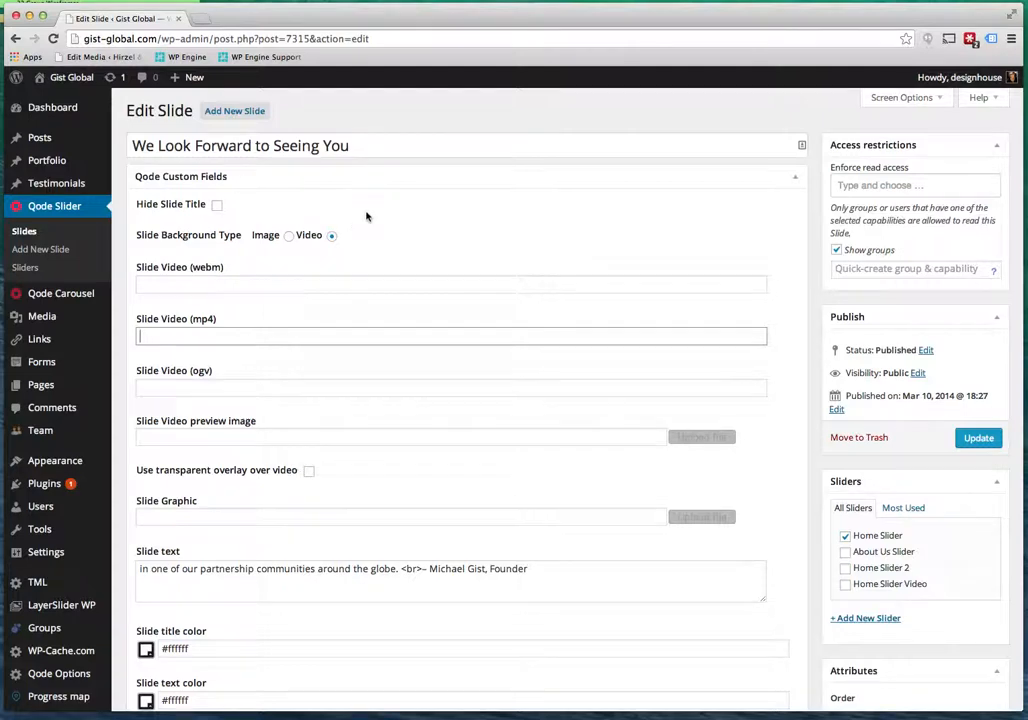
{"action": "scroll", "coordinate": [353, 408], "scroll_direction": "down", "scroll_amount": 5}
{"action": "scroll", "coordinate": [353, 408], "scroll_direction": "up", "scroll_amount": 5}
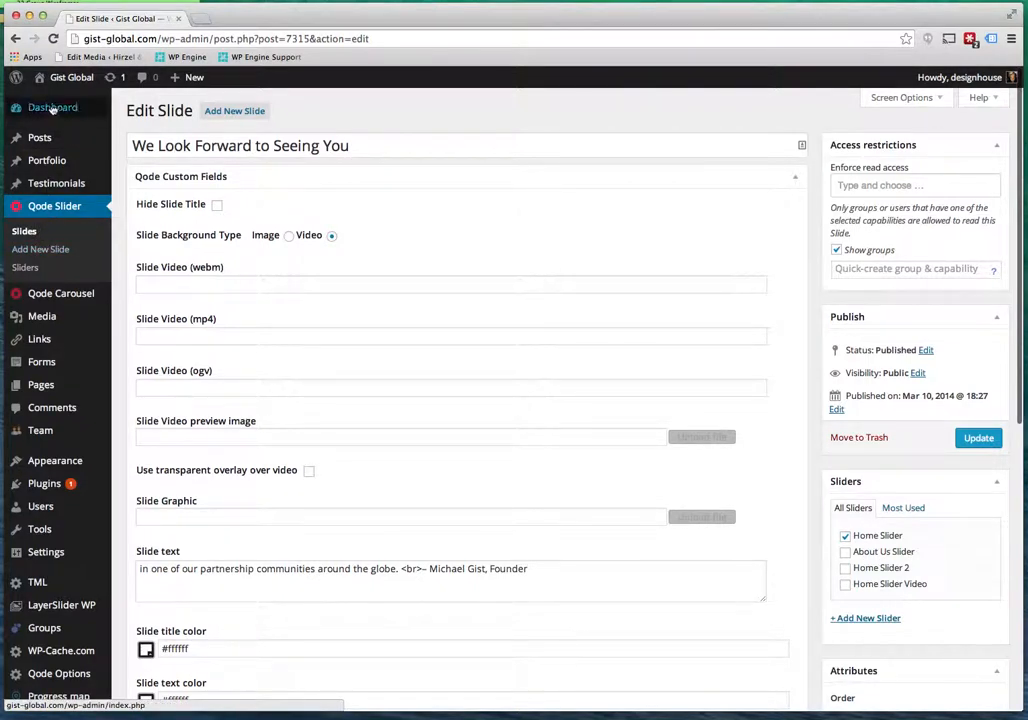
Visit the live homepage slider and the COMPANY page, then open that page in Edit Page.
{"action": "left_click", "coordinate": [70, 78]}
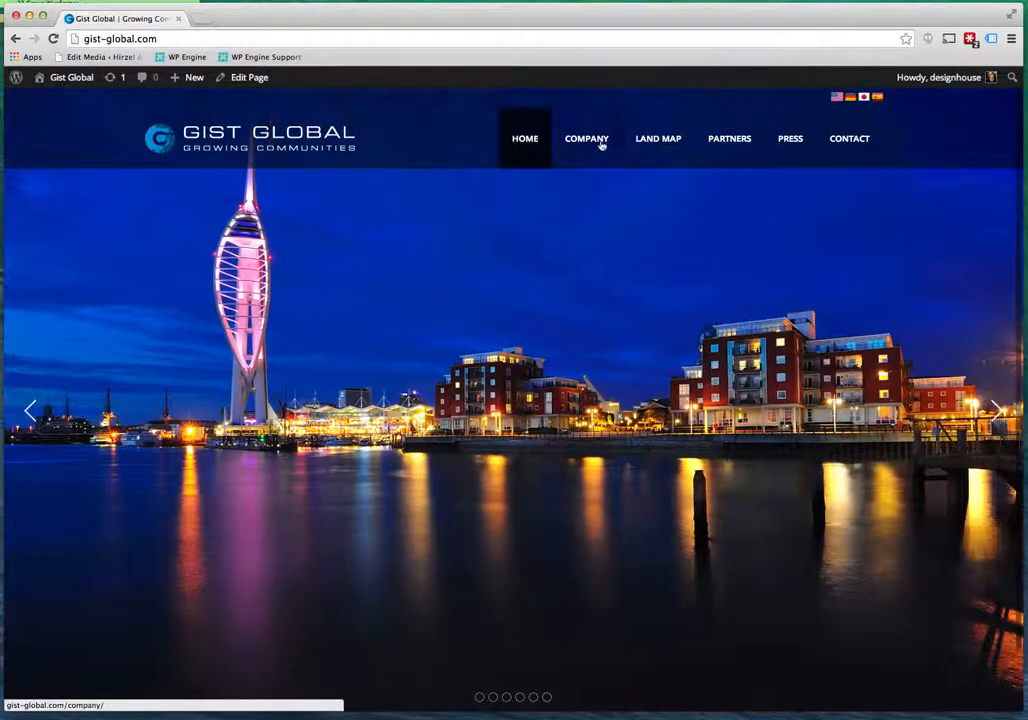
{"action": "left_click", "coordinate": [594, 145]}
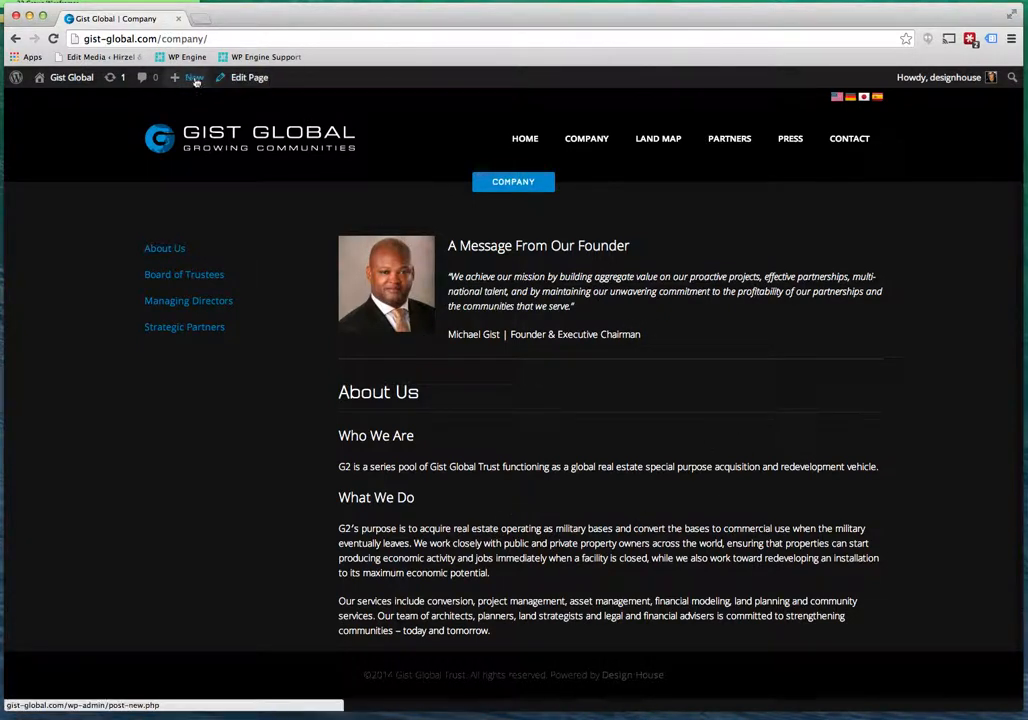
{"action": "mouse_move", "coordinate": [176, 72]}
{"action": "left_click", "coordinate": [250, 78]}
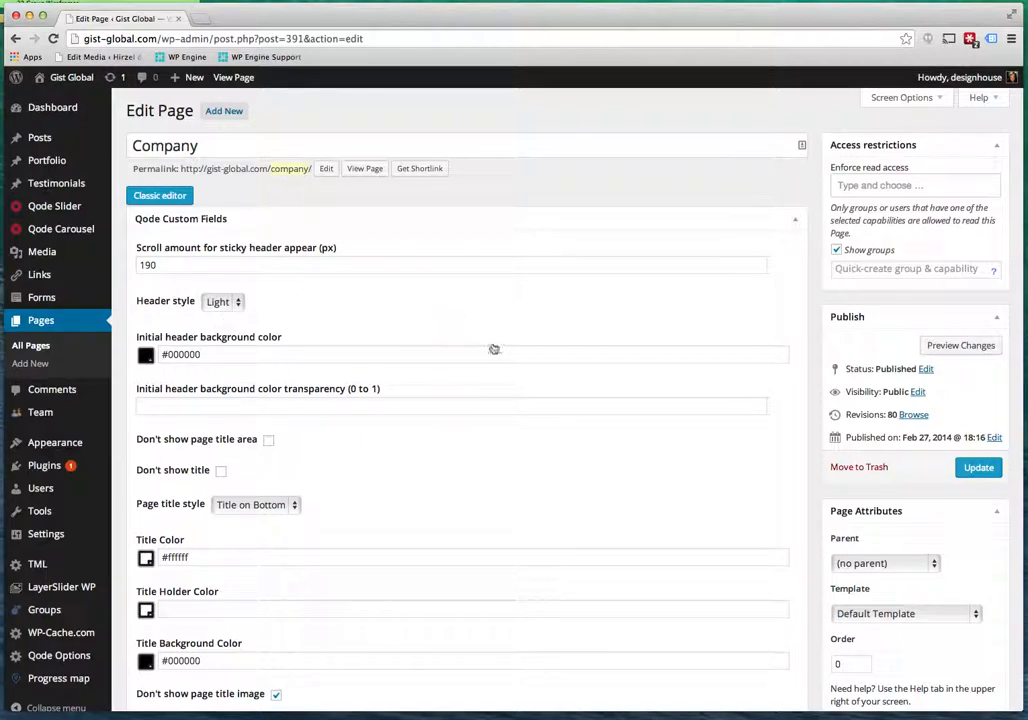
Scroll past the Qode Custom Fields and SEO fields to the Visual Composer layout with the About Us tabs.
{"action": "scroll", "coordinate": [600, 420], "scroll_direction": "down", "scroll_amount": 2}
{"action": "scroll", "coordinate": [396, 350], "scroll_direction": "up", "scroll_amount": 2}
{"action": "scroll", "coordinate": [384, 398], "scroll_direction": "down", "scroll_amount": 15}
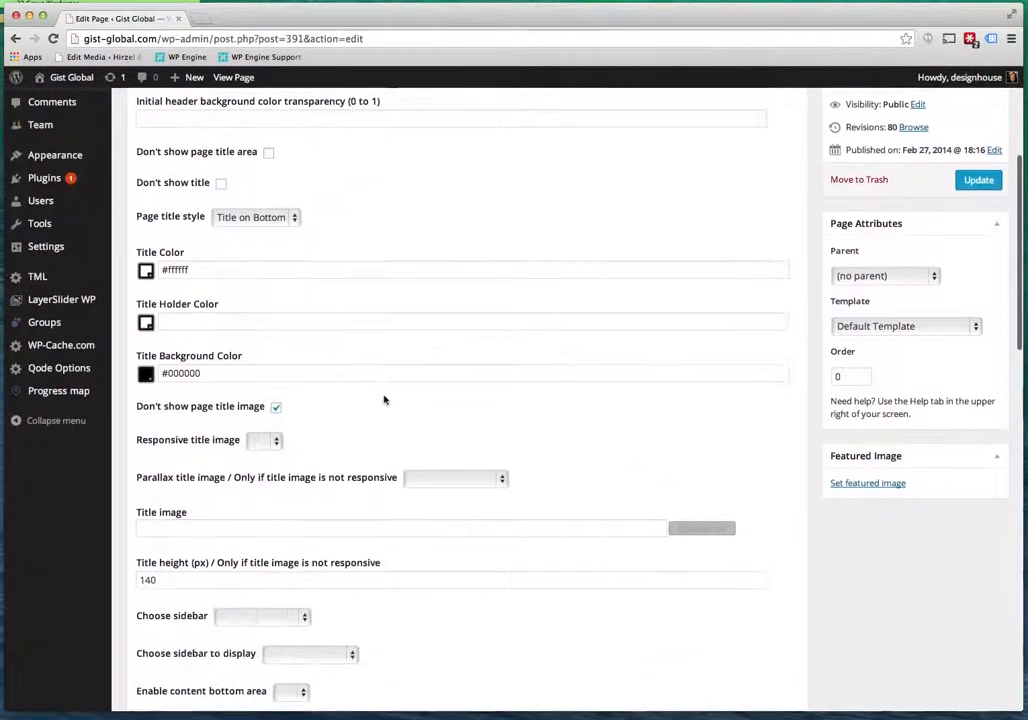
{"action": "scroll", "coordinate": [384, 398], "scroll_direction": "down", "scroll_amount": 15}
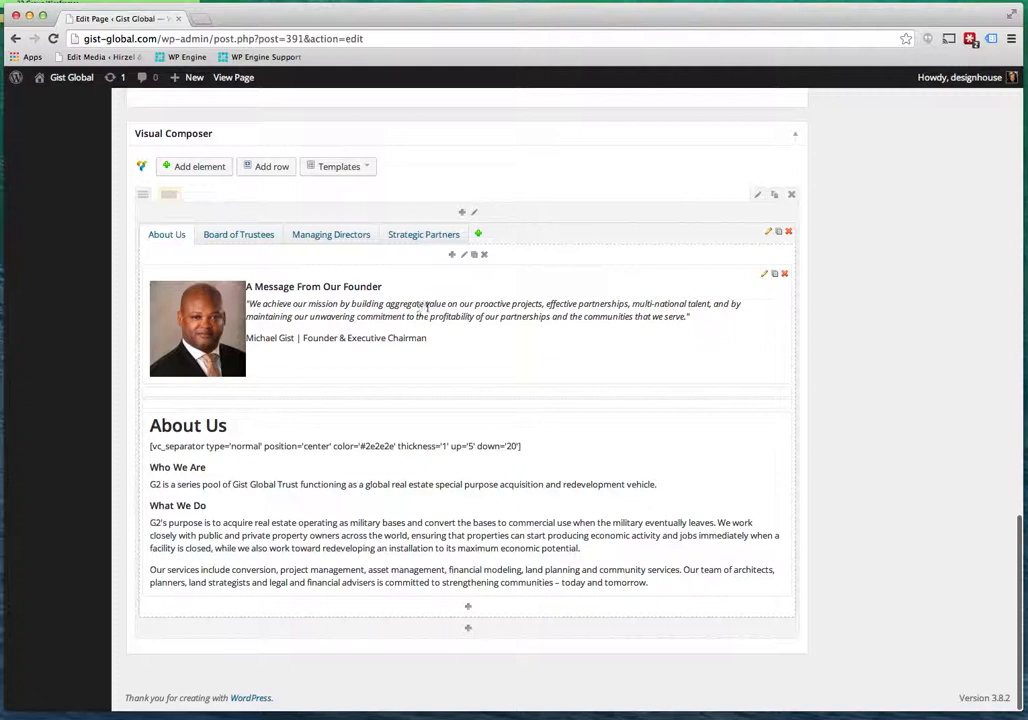
{"action": "left_click", "coordinate": [763, 279]}
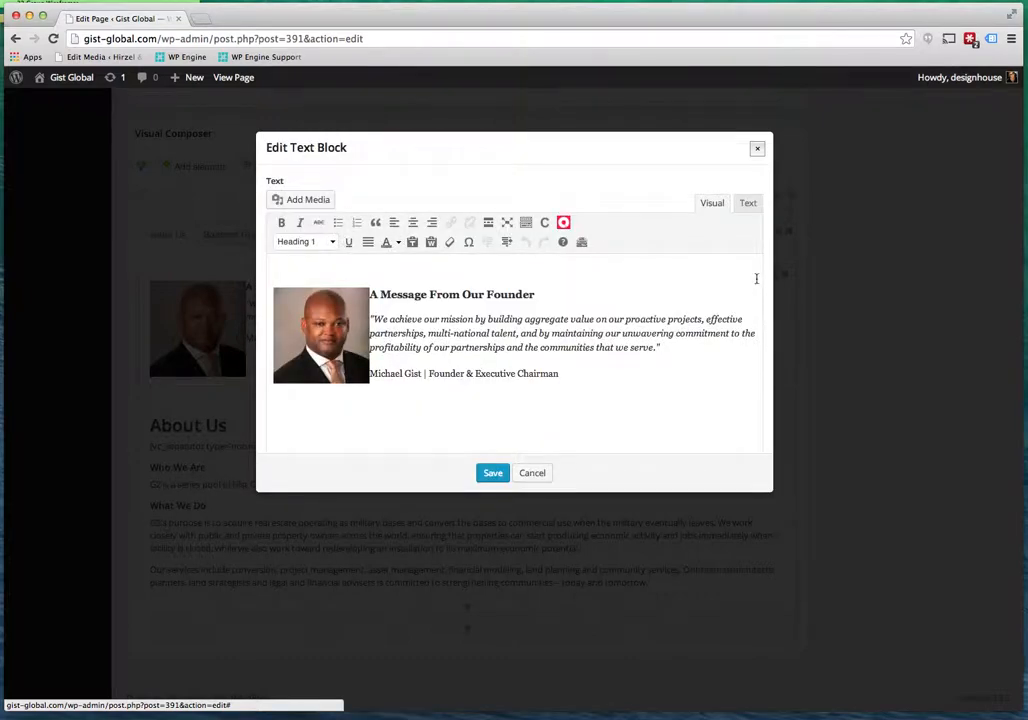
{"action": "left_click_drag", "start_coordinate": [453, 333], "coordinate": [551, 335]}
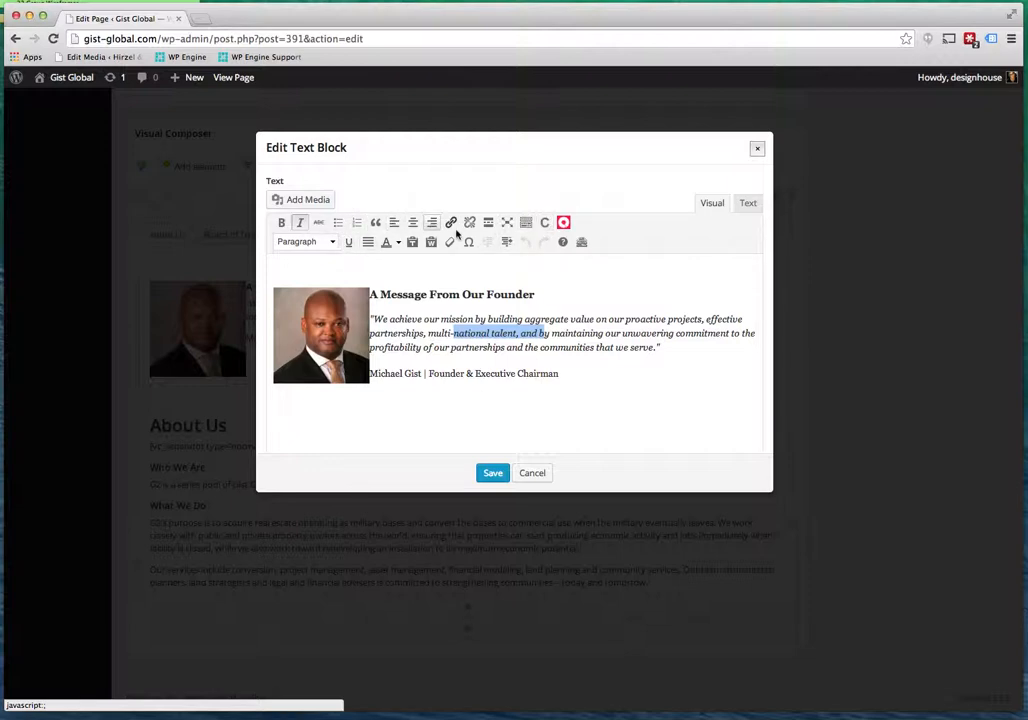
{"action": "left_click", "coordinate": [397, 242]}
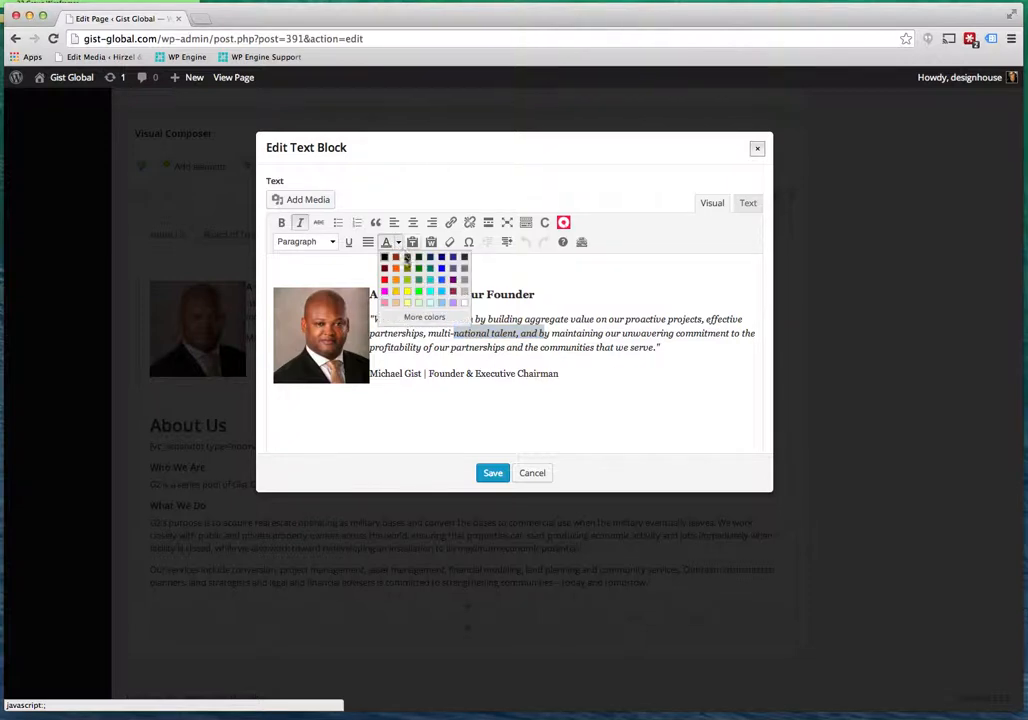
{"action": "left_click", "coordinate": [655, 246]}
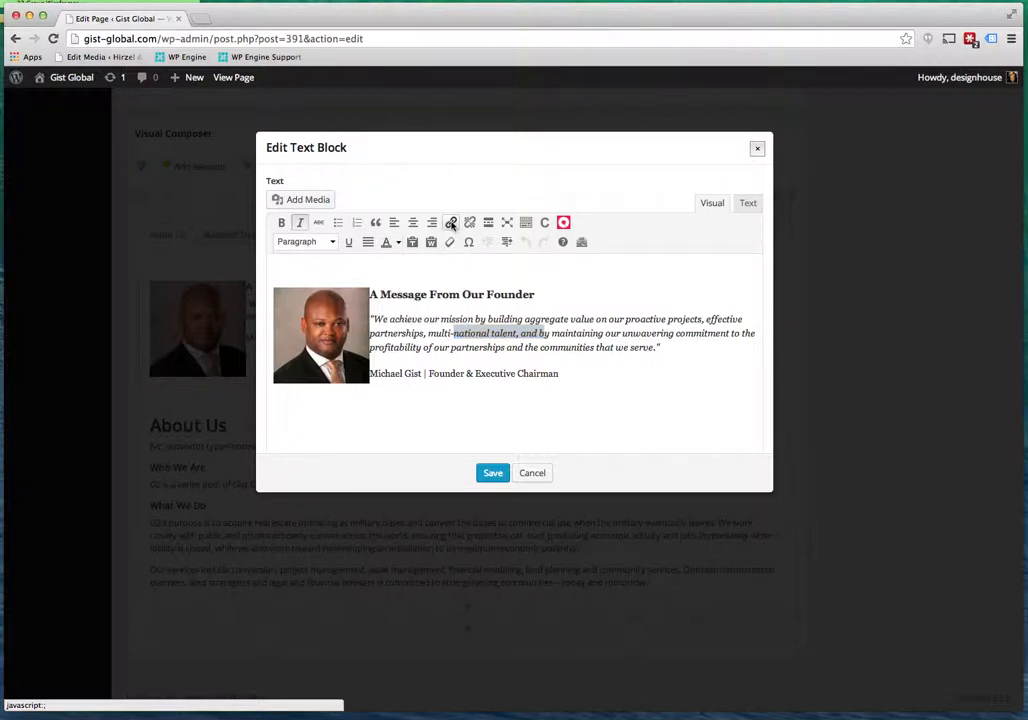
{"action": "left_click", "coordinate": [451, 222]}
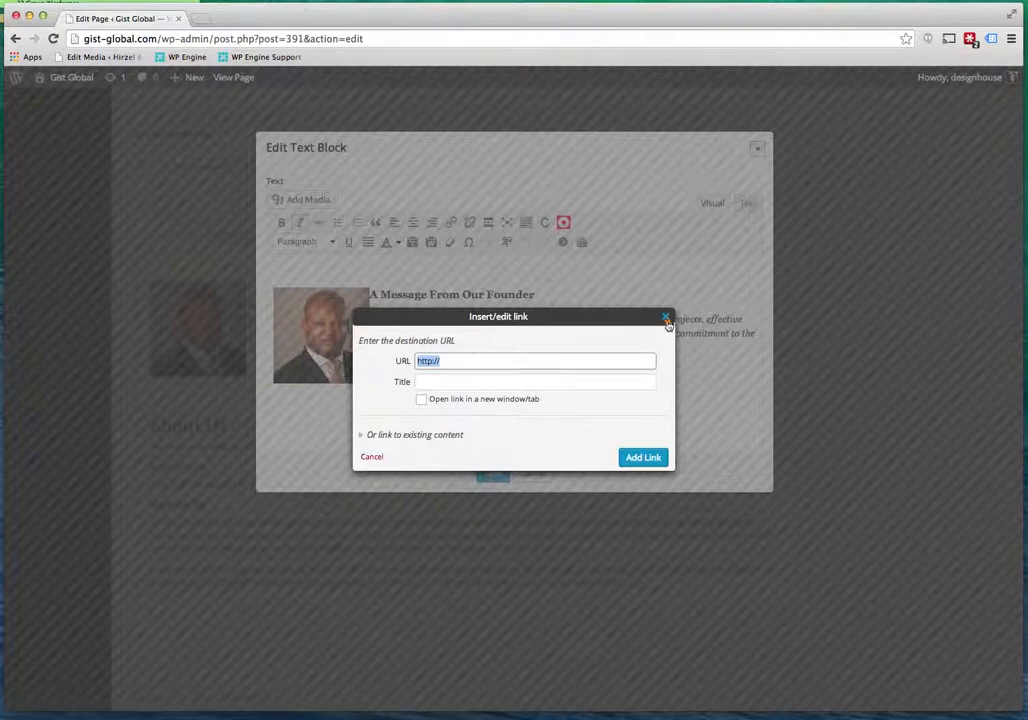
{"action": "left_click", "coordinate": [669, 320]}
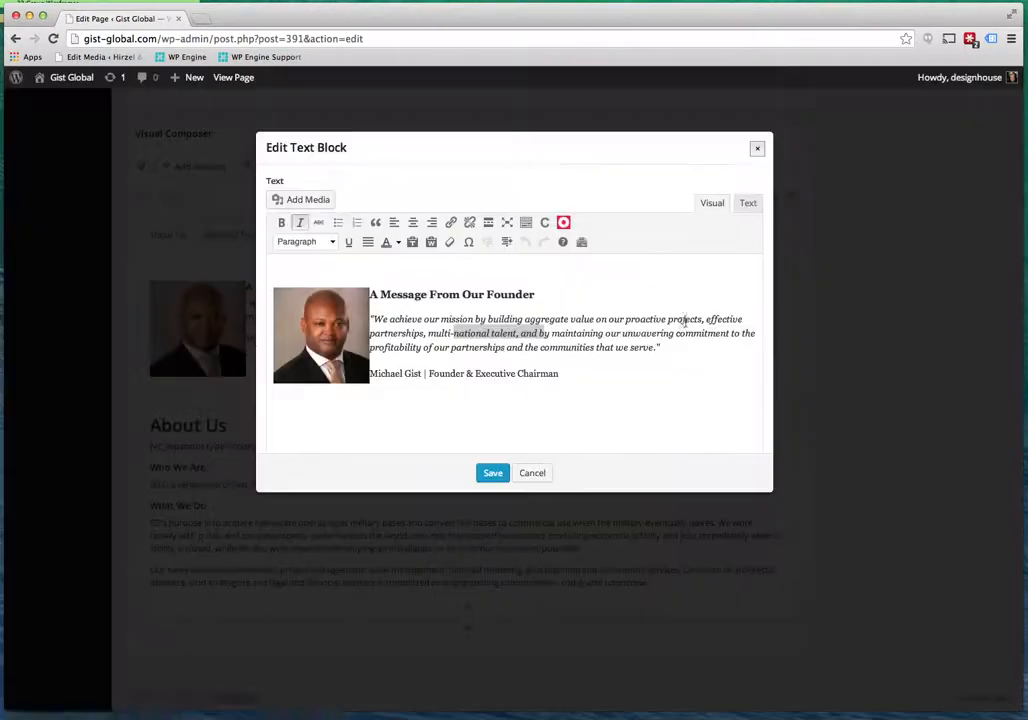
{"action": "left_click", "coordinate": [459, 355]}
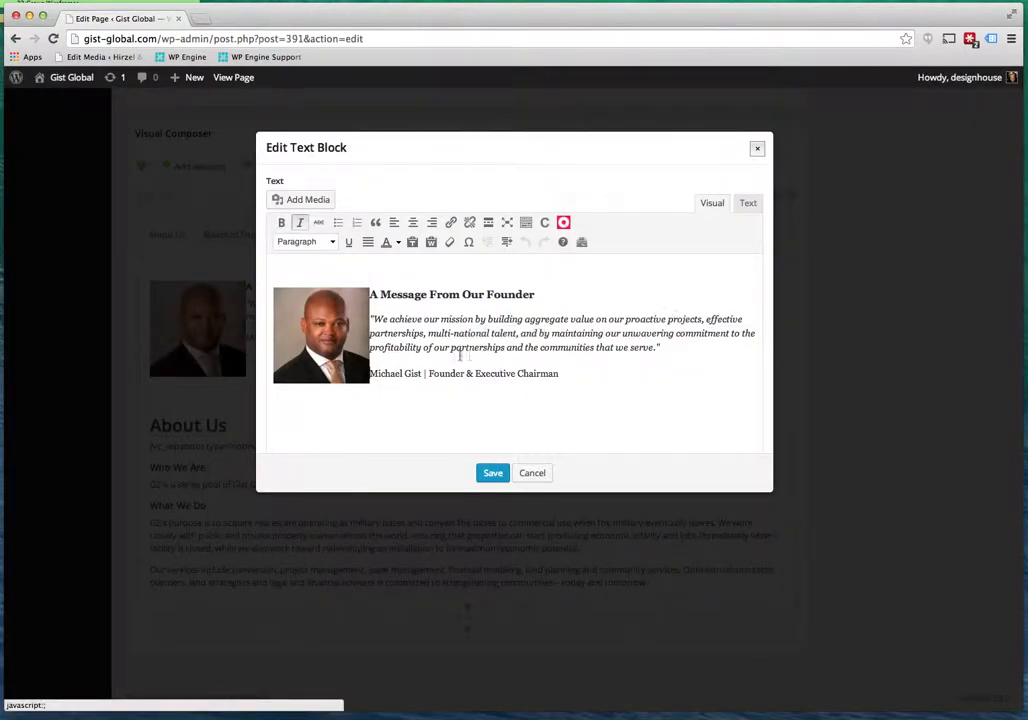
{"action": "left_click", "coordinate": [326, 309]}
{"action": "left_click", "coordinate": [349, 272]}
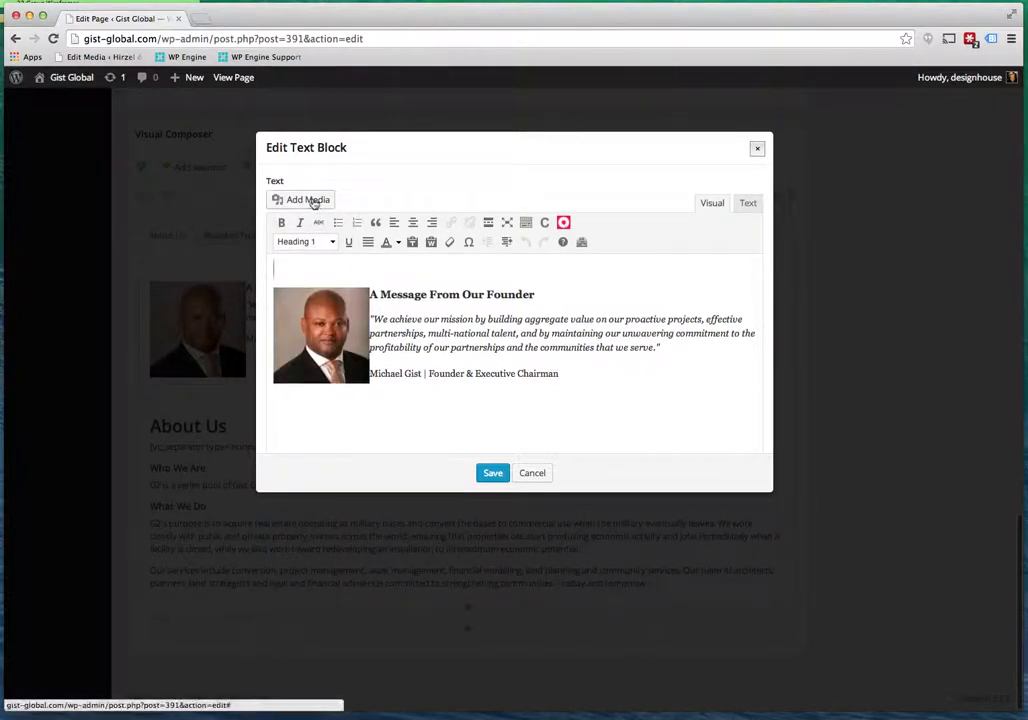
{"action": "left_click", "coordinate": [324, 275]}
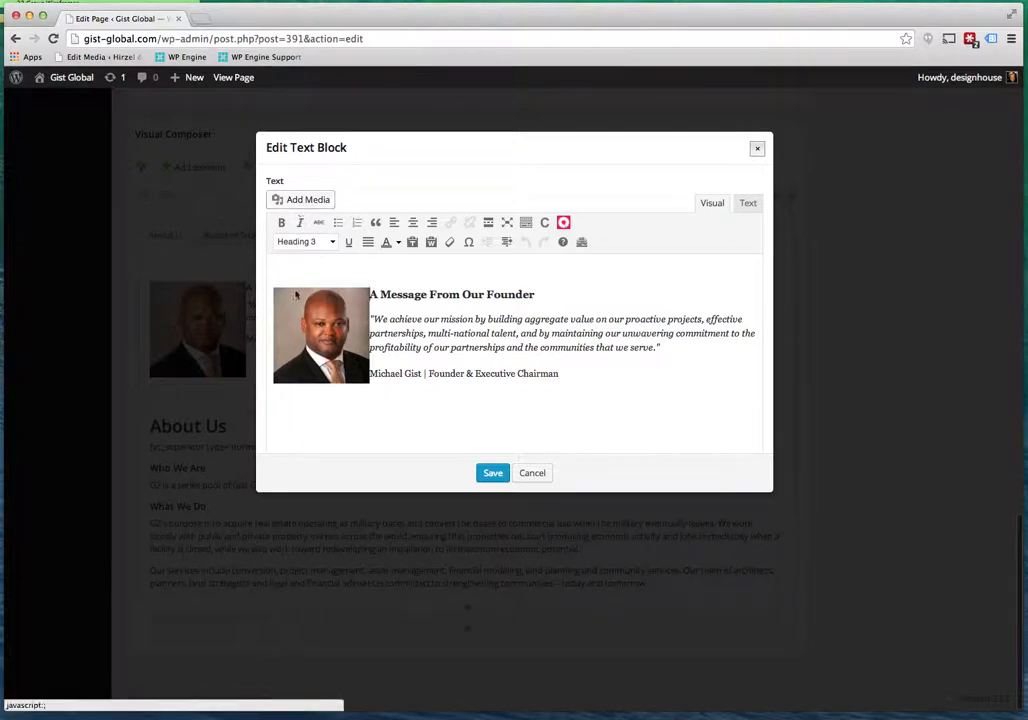
{"action": "left_click", "coordinate": [310, 268]}
{"action": "left_click", "coordinate": [310, 200]}
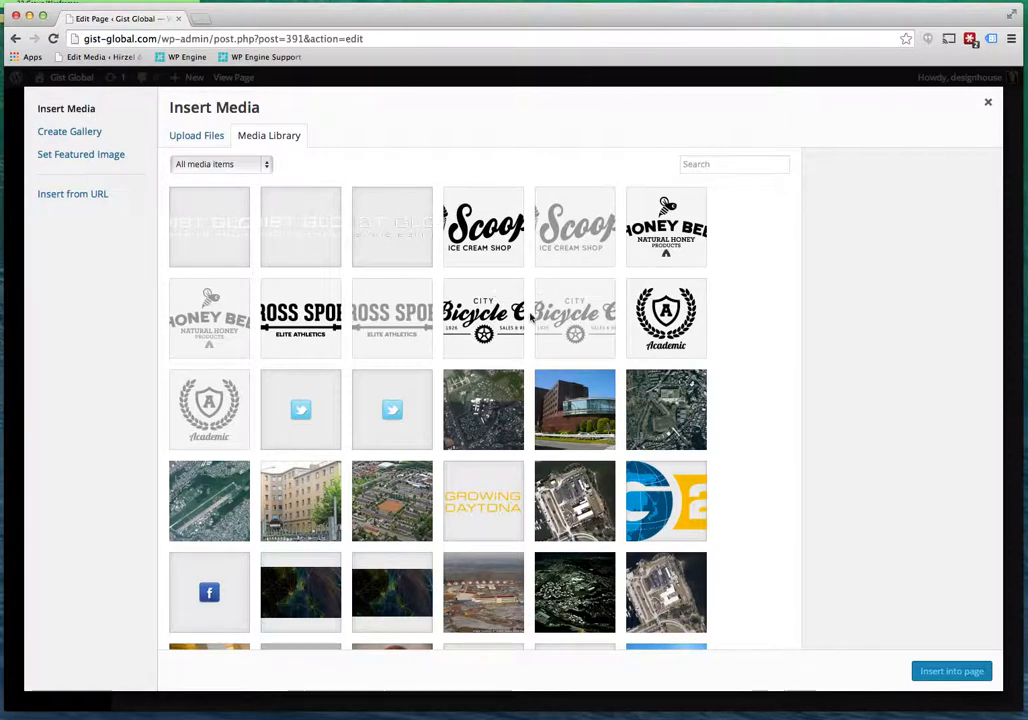
{"action": "left_click", "coordinate": [193, 139]}
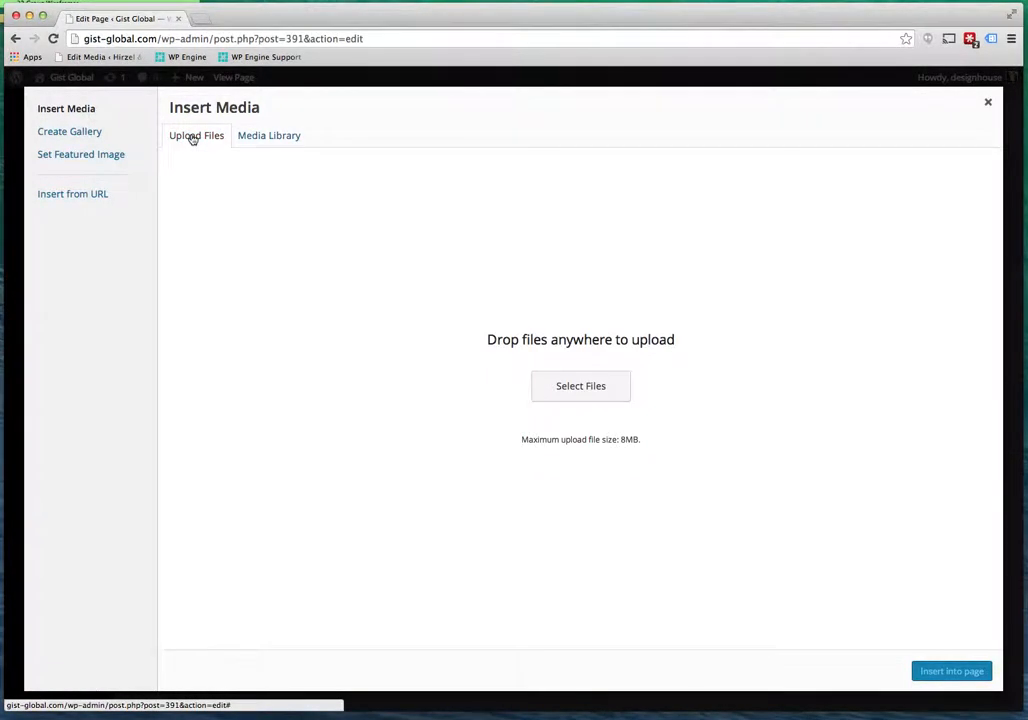
{"action": "left_click", "coordinate": [270, 139]}
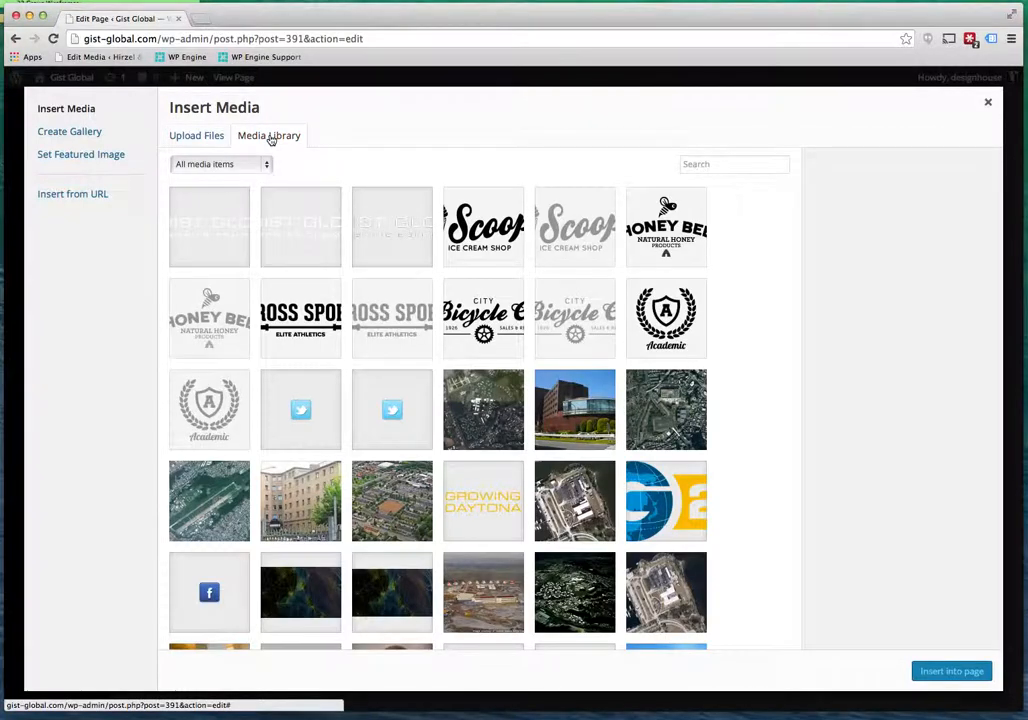
{"action": "left_click", "coordinate": [986, 102]}
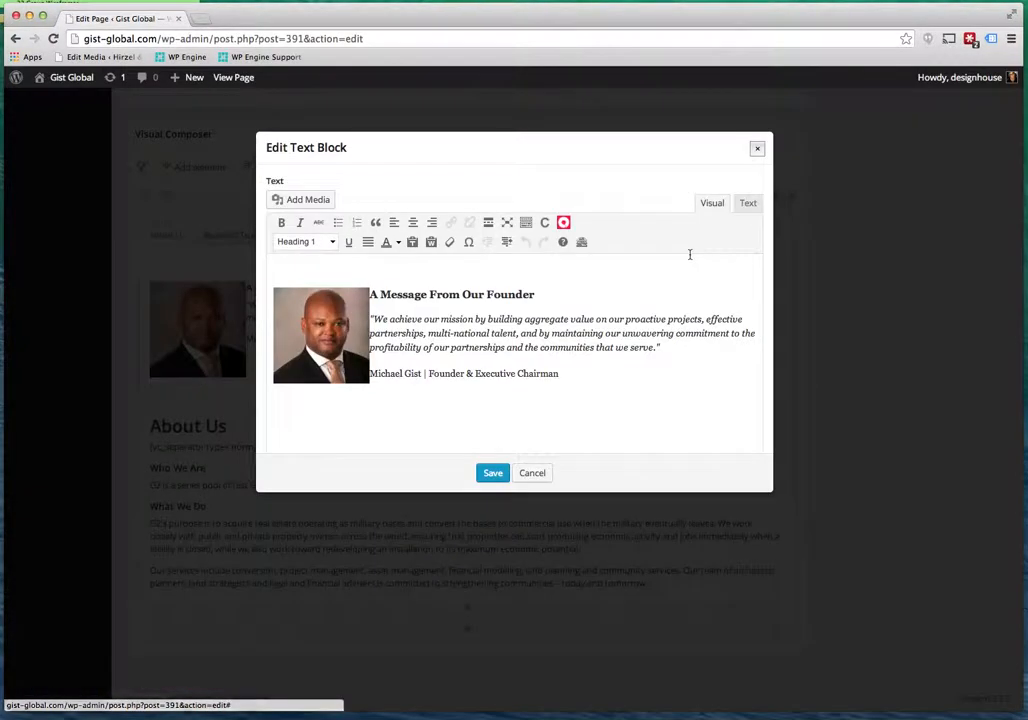
{"action": "left_click", "coordinate": [493, 474]}
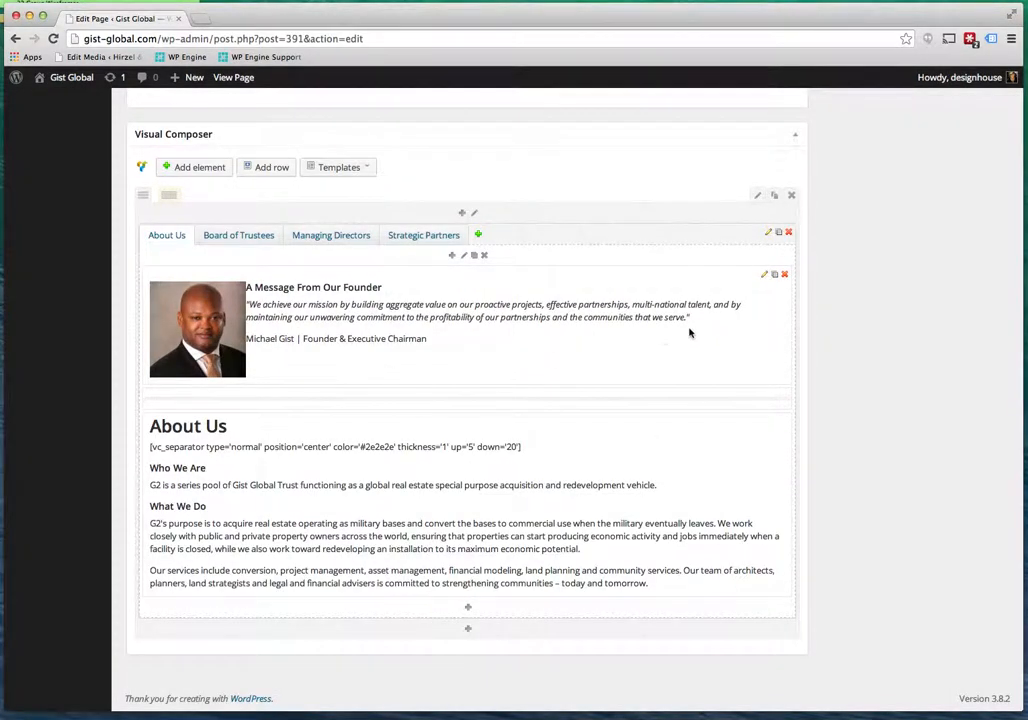
Scroll back to the top and update the published Company page.
{"action": "scroll", "coordinate": [689, 332], "scroll_direction": "up", "scroll_amount": 10}
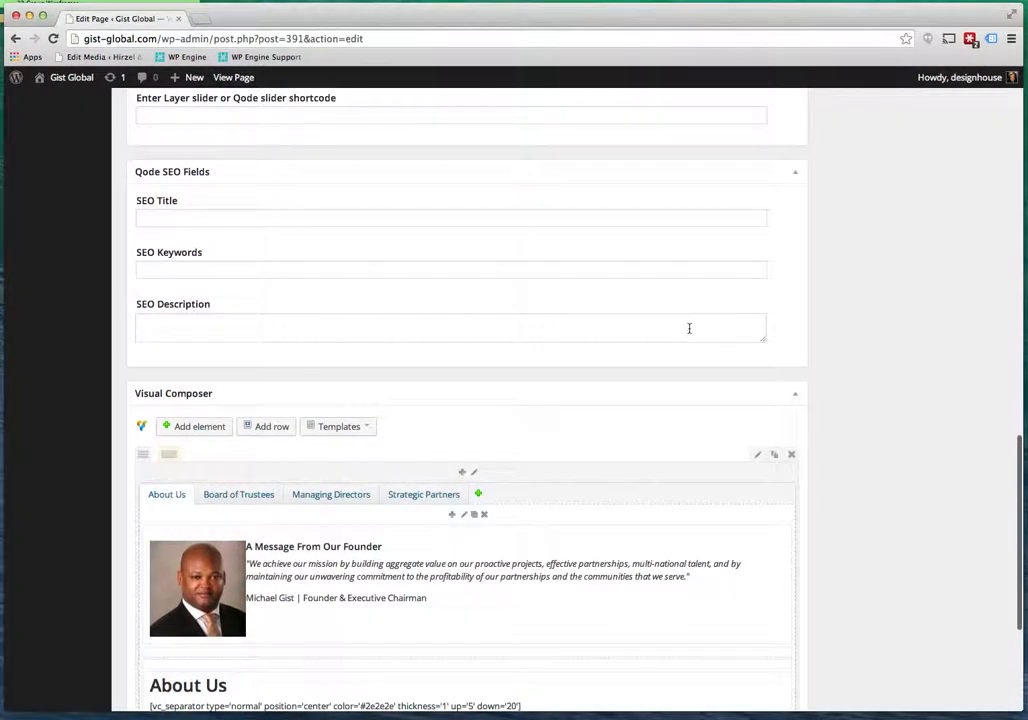
{"action": "scroll", "coordinate": [689, 332], "scroll_direction": "up", "scroll_amount": 20}
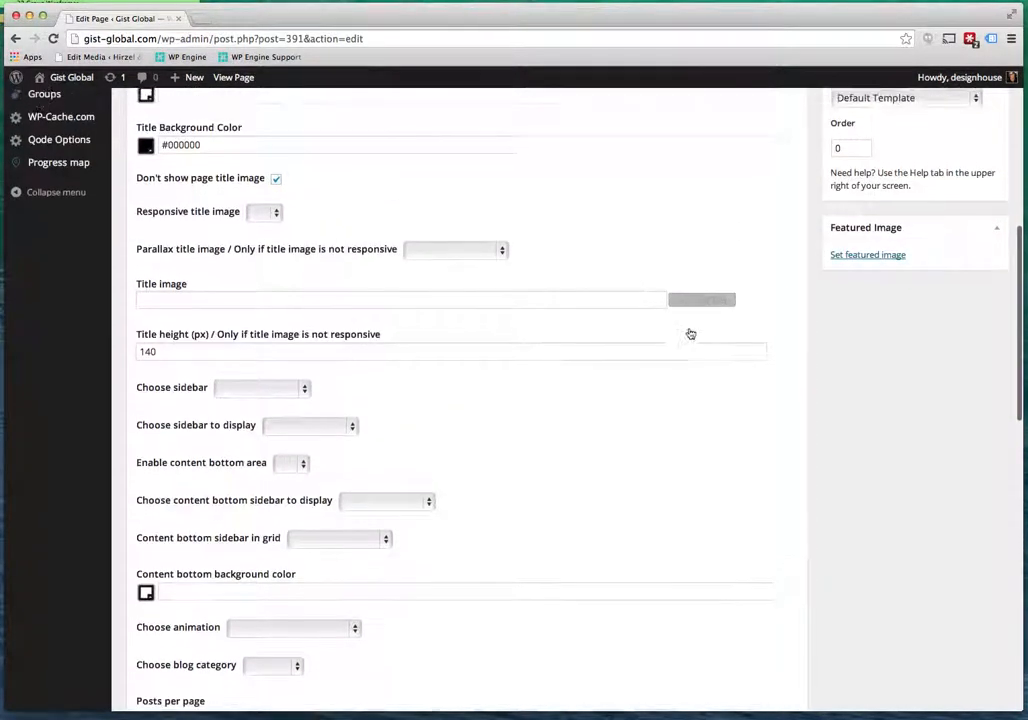
{"action": "scroll", "coordinate": [689, 332], "scroll_direction": "up", "scroll_amount": 5}
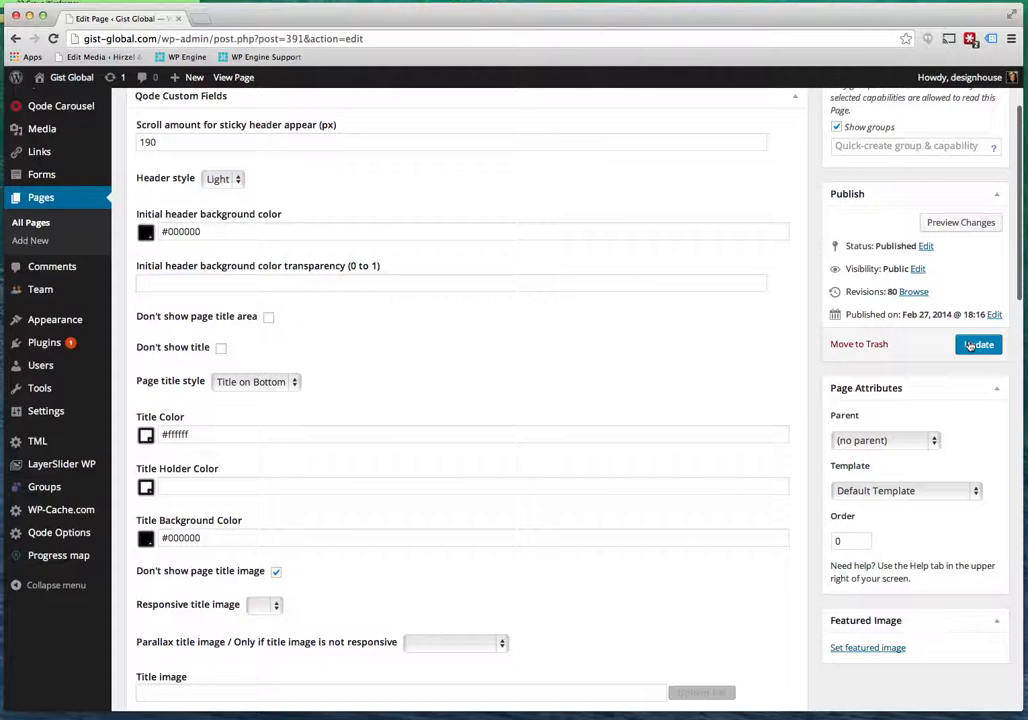
{"action": "left_click", "coordinate": [969, 345]}
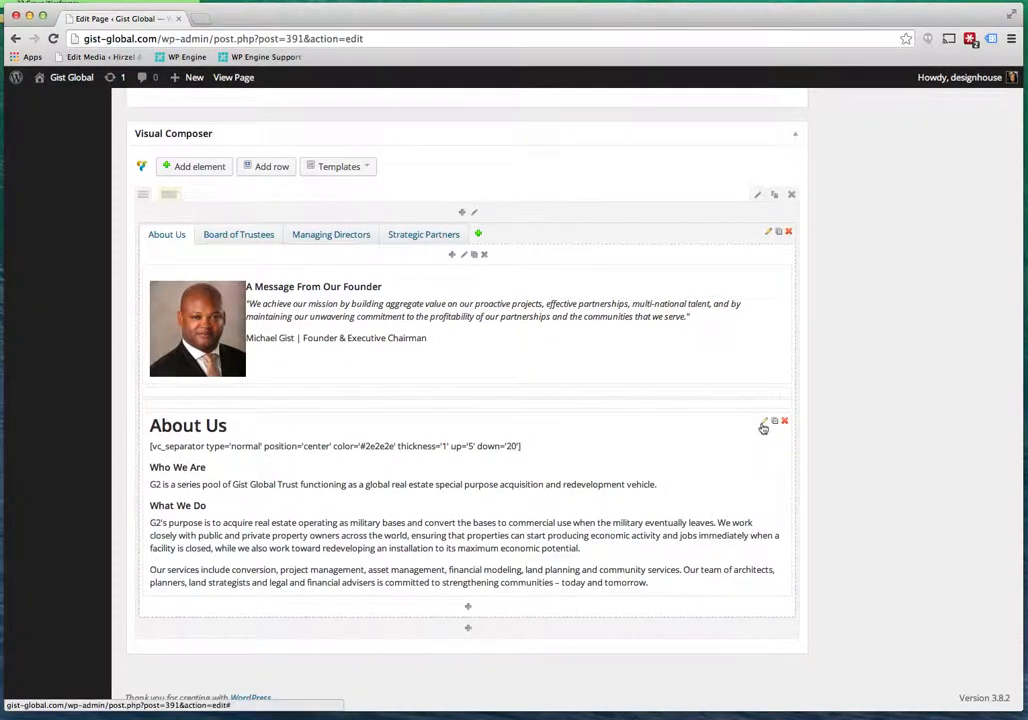
Inspect the About Us text block's separator shortcode, then cancel and confirm discarding the edits.
{"action": "left_click", "coordinate": [763, 424]}
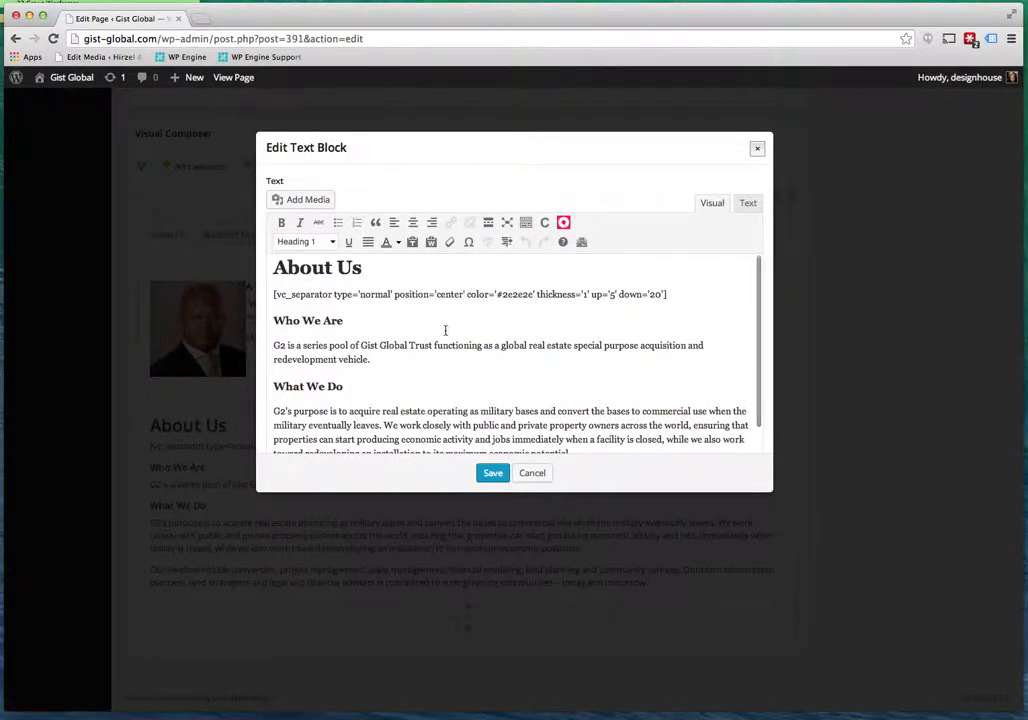
{"action": "left_click_drag", "start_coordinate": [277, 294], "coordinate": [664, 294]}
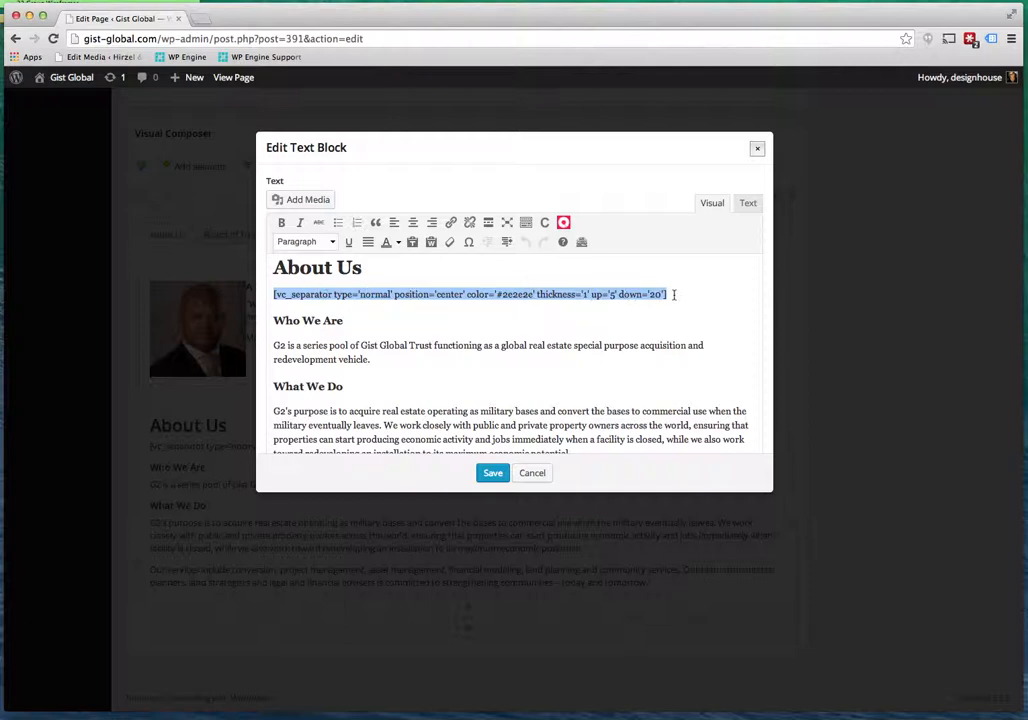
{"action": "left_click_drag", "start_coordinate": [675, 295], "coordinate": [280, 297]}
{"action": "left_click", "coordinate": [288, 294]}
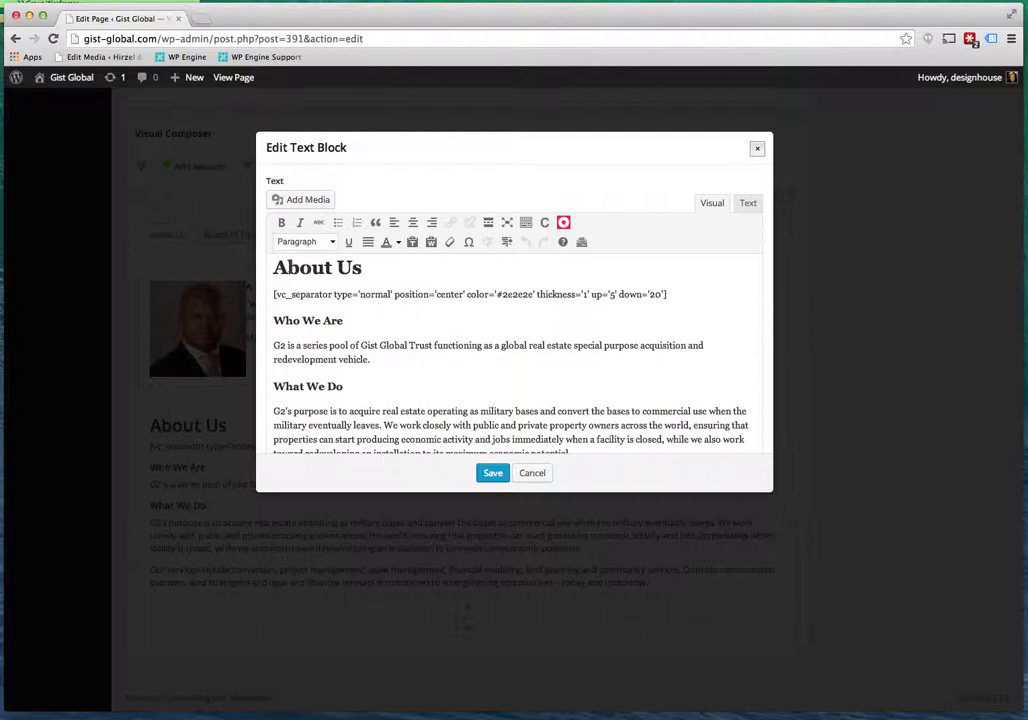
{"action": "left_click_drag", "start_coordinate": [289, 296], "coordinate": [380, 302]}
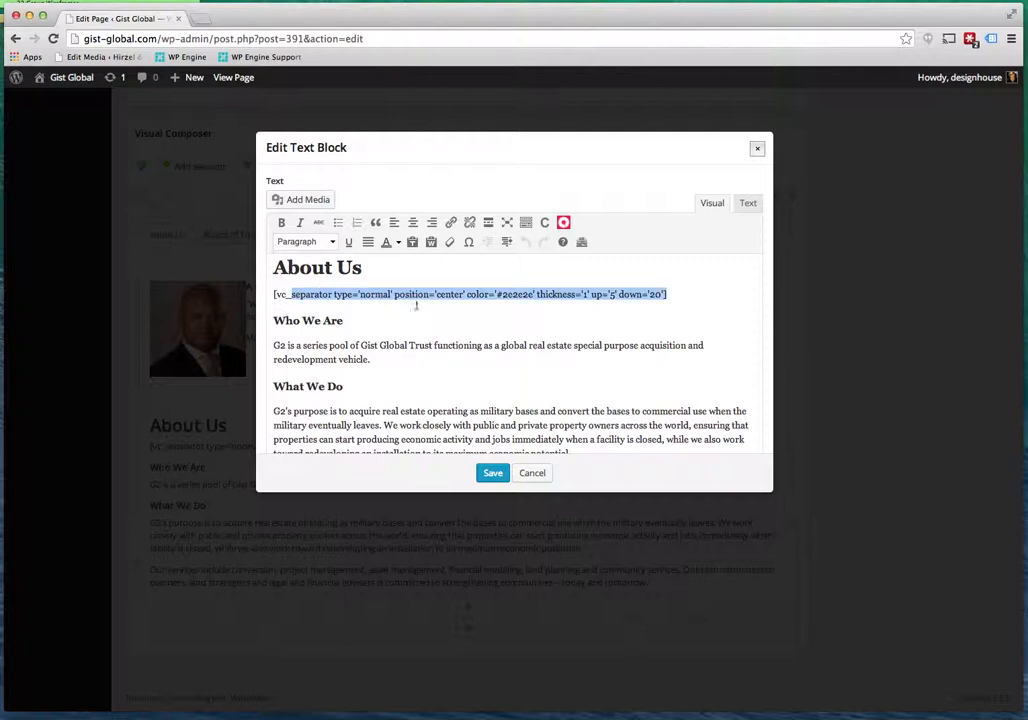
{"action": "left_click_drag", "start_coordinate": [407, 346], "coordinate": [394, 346]}
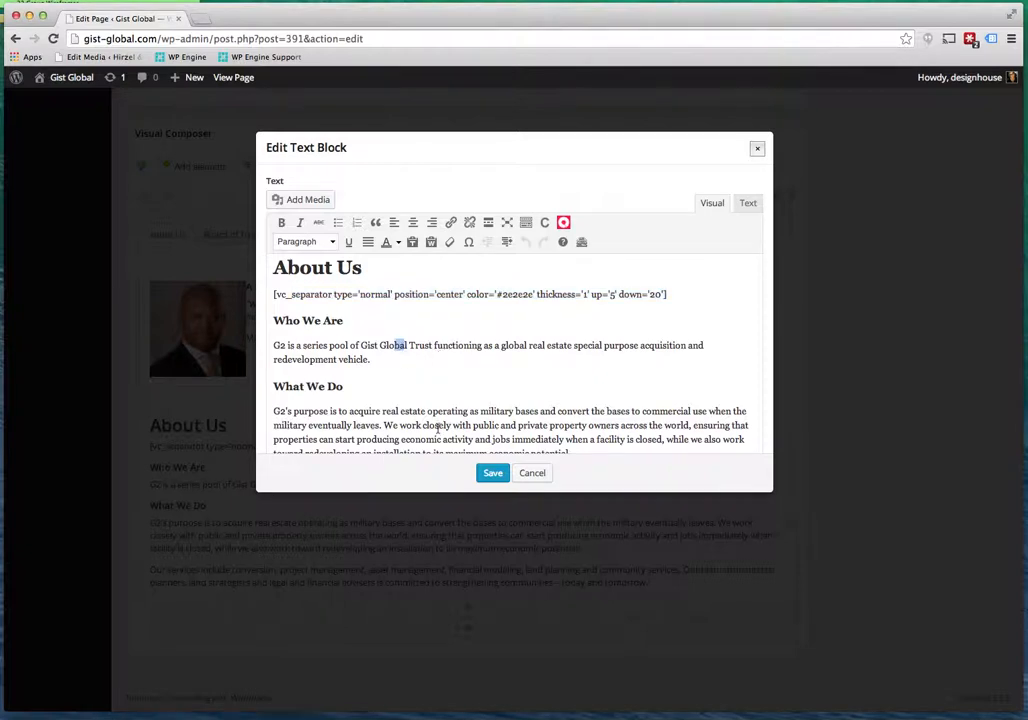
{"action": "left_click", "coordinate": [535, 473]}
{"action": "left_click", "coordinate": [728, 228]}
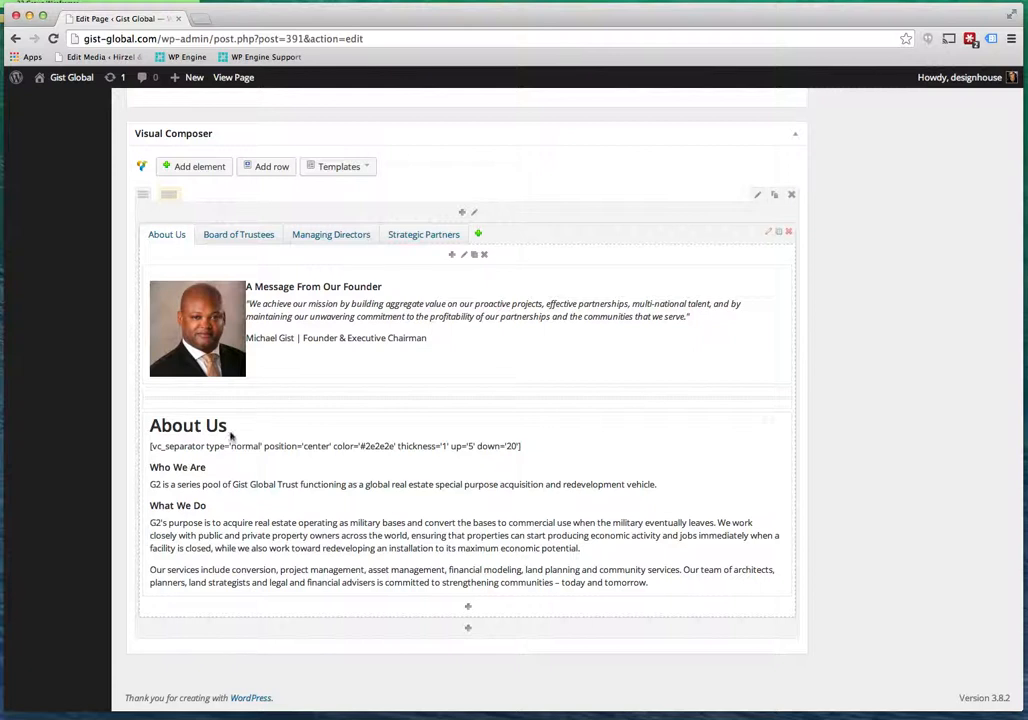
Switch through the Board of Trustees, Managing Directors and Strategic Partners tabs in the layout.
{"action": "left_click", "coordinate": [255, 234]}
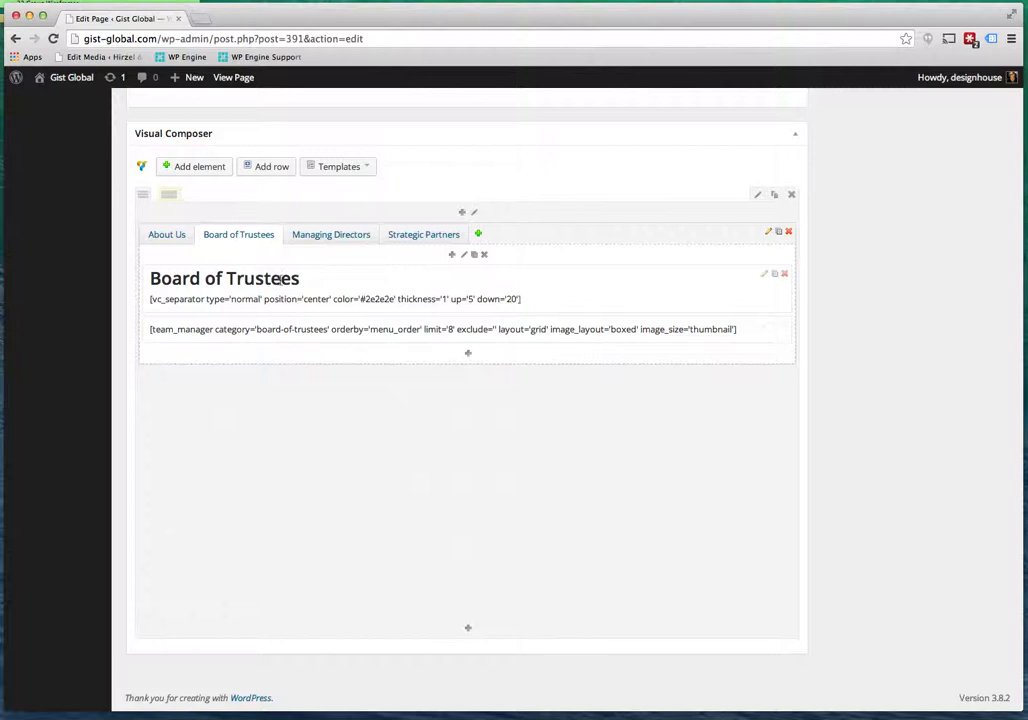
{"action": "left_click", "coordinate": [329, 234]}
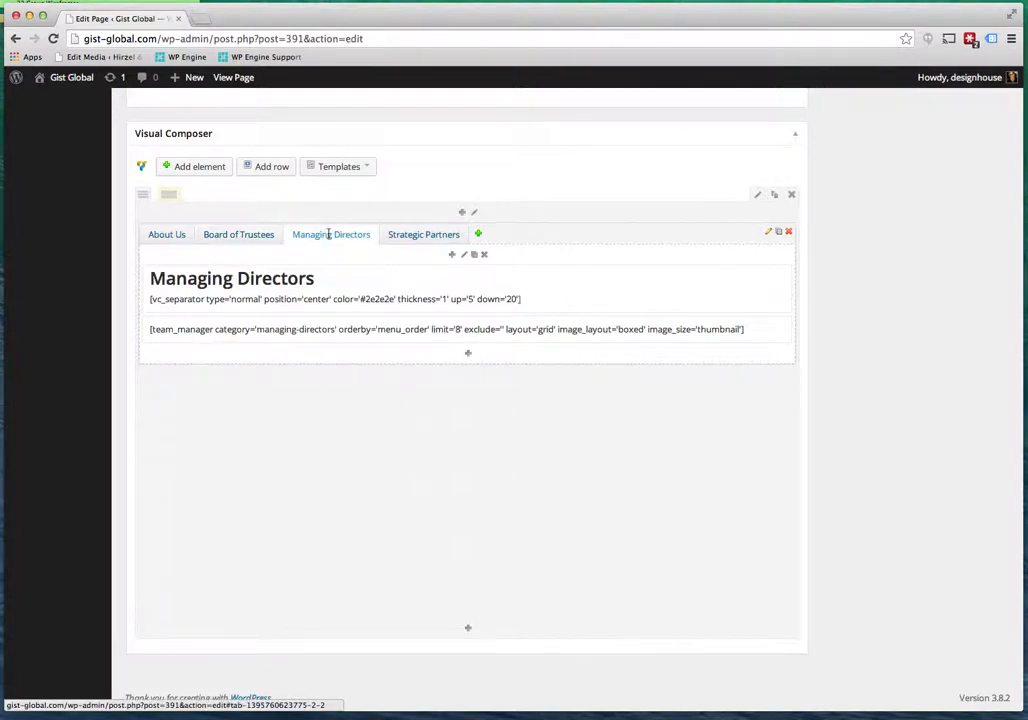
{"action": "left_click", "coordinate": [405, 234]}
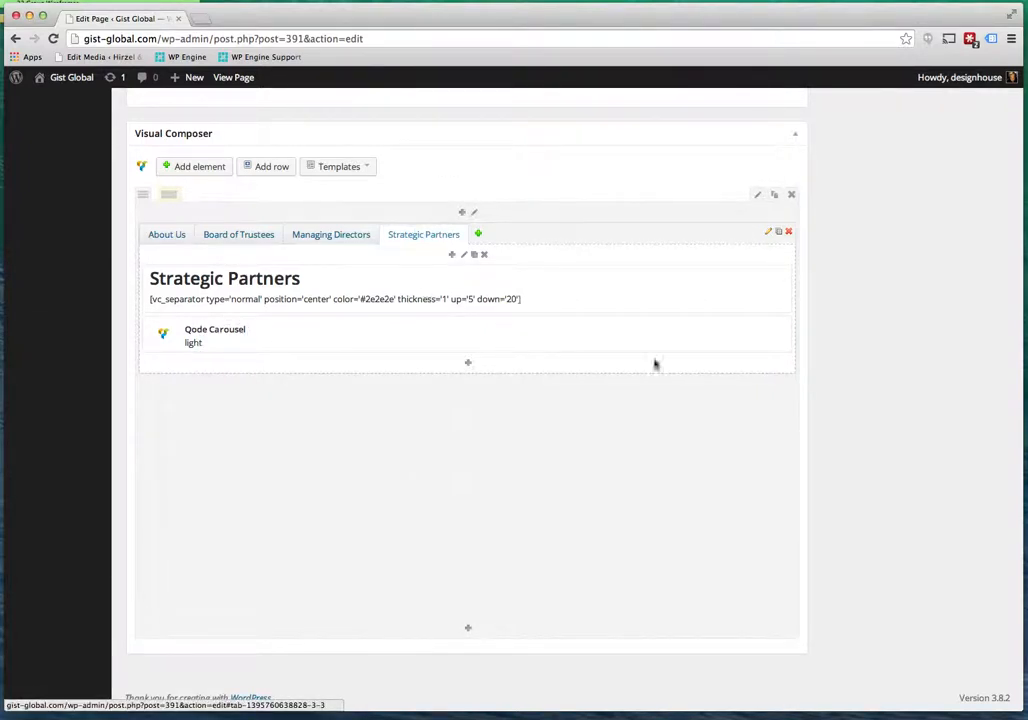
Open the Strategic Partners Qode Carousel settings, cancel without saving, and return to the top.
{"action": "left_click", "coordinate": [766, 329]}
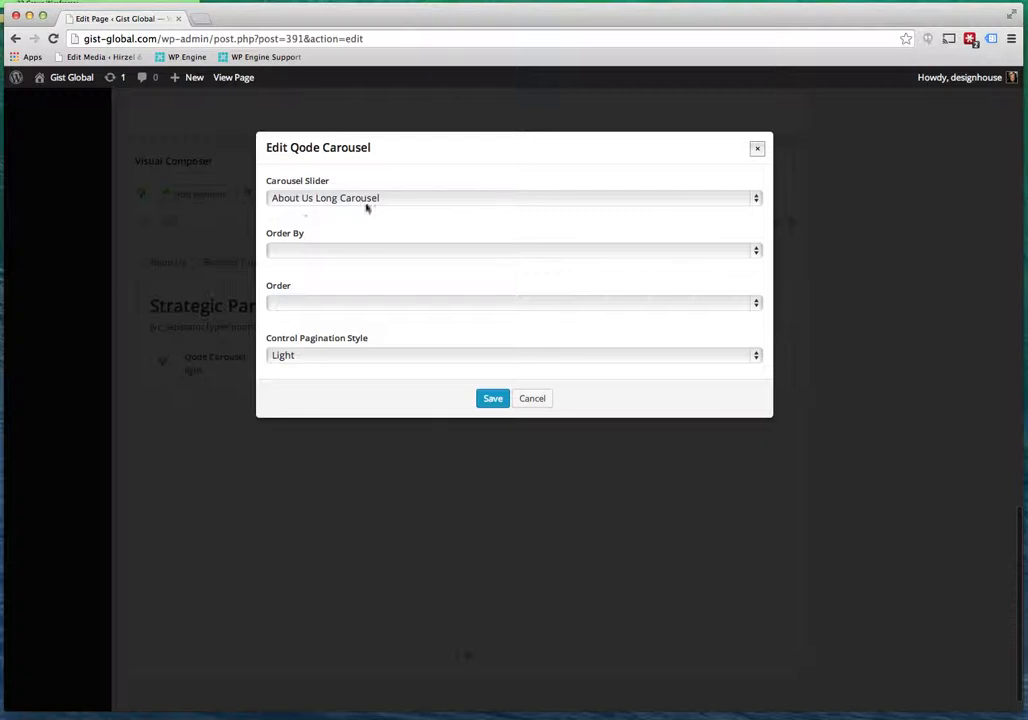
{"action": "left_click", "coordinate": [533, 399]}
{"action": "scroll", "coordinate": [620, 450], "scroll_direction": "up", "scroll_amount": 15}
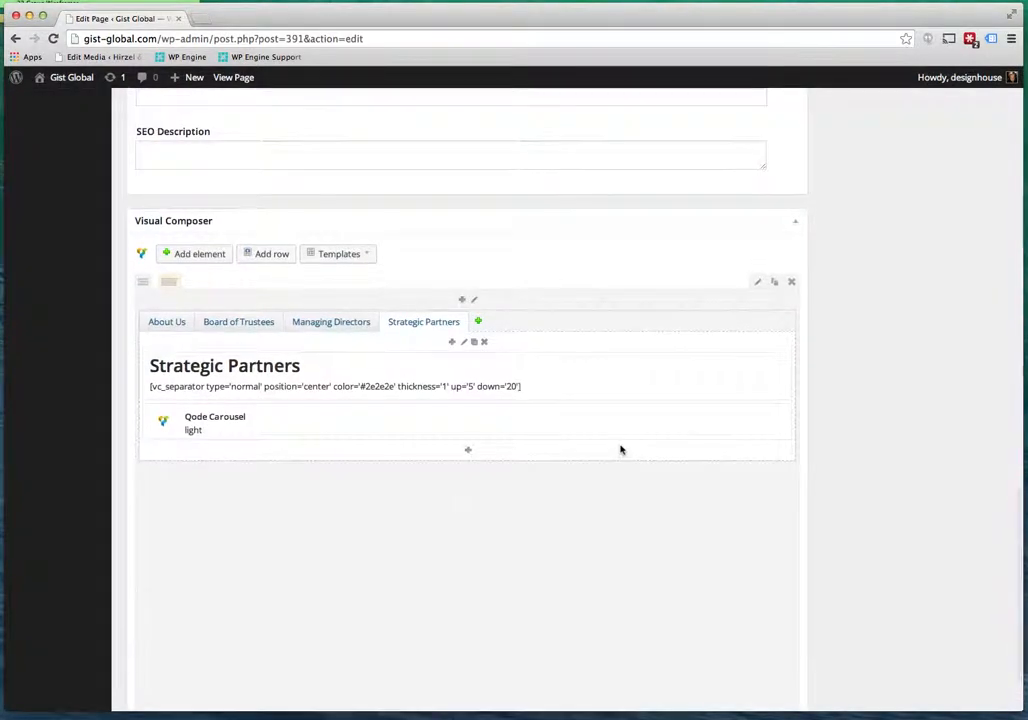
{"action": "scroll", "coordinate": [620, 450], "scroll_direction": "up", "scroll_amount": 5}
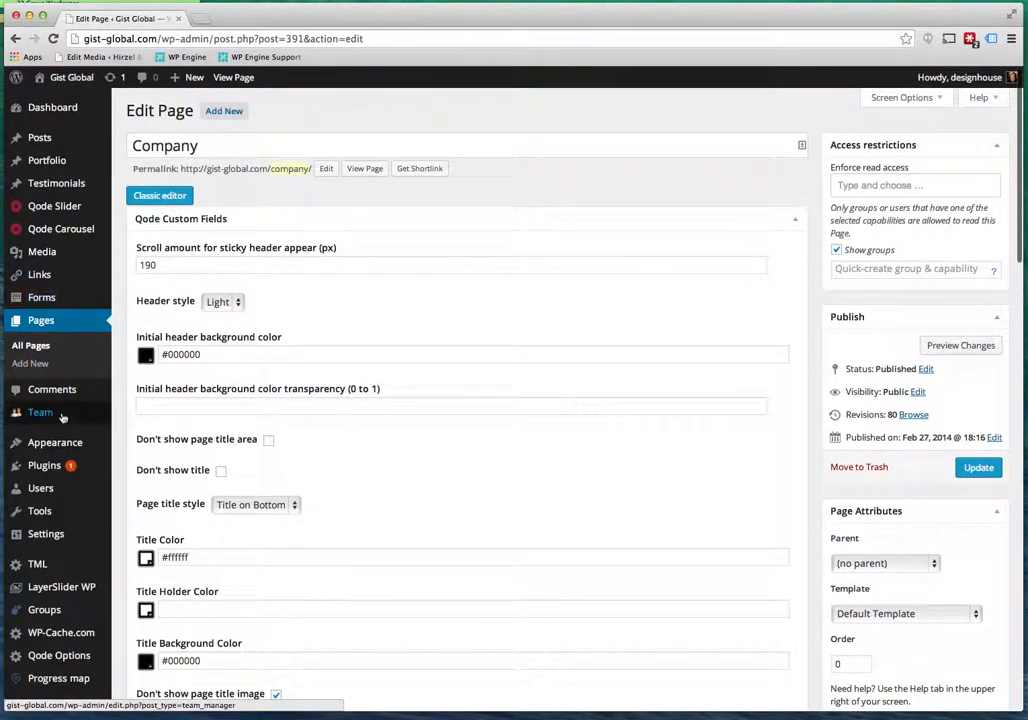
Leave the Company page editor without saving and open the Director of Communications' team profile.
{"action": "mouse_move", "coordinate": [47, 414]}
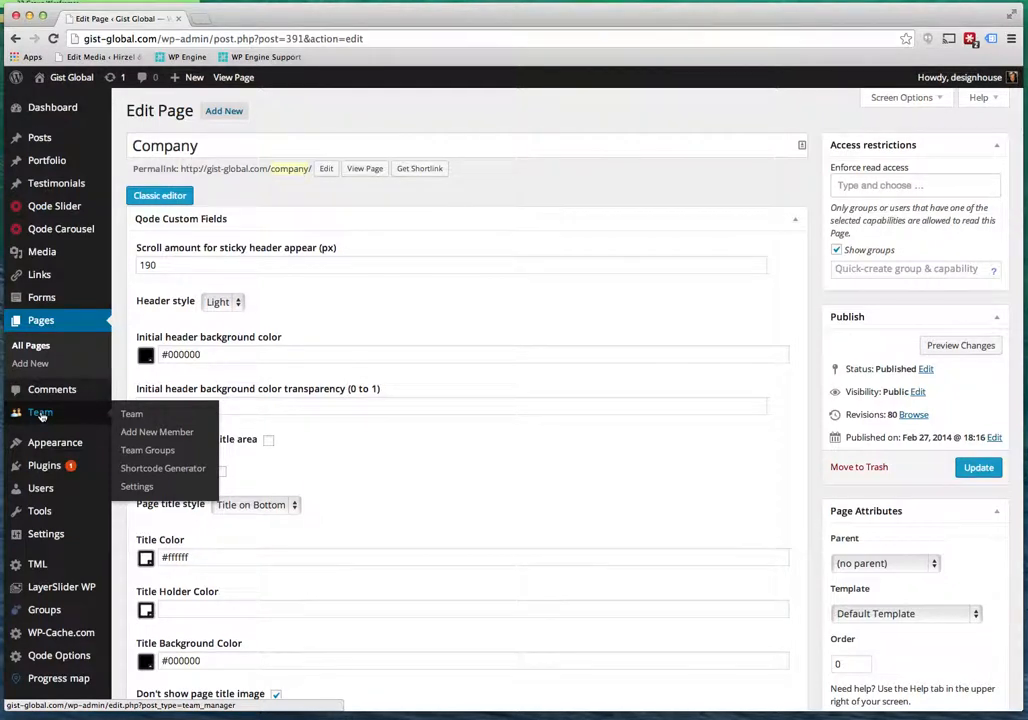
{"action": "left_click", "coordinate": [41, 414]}
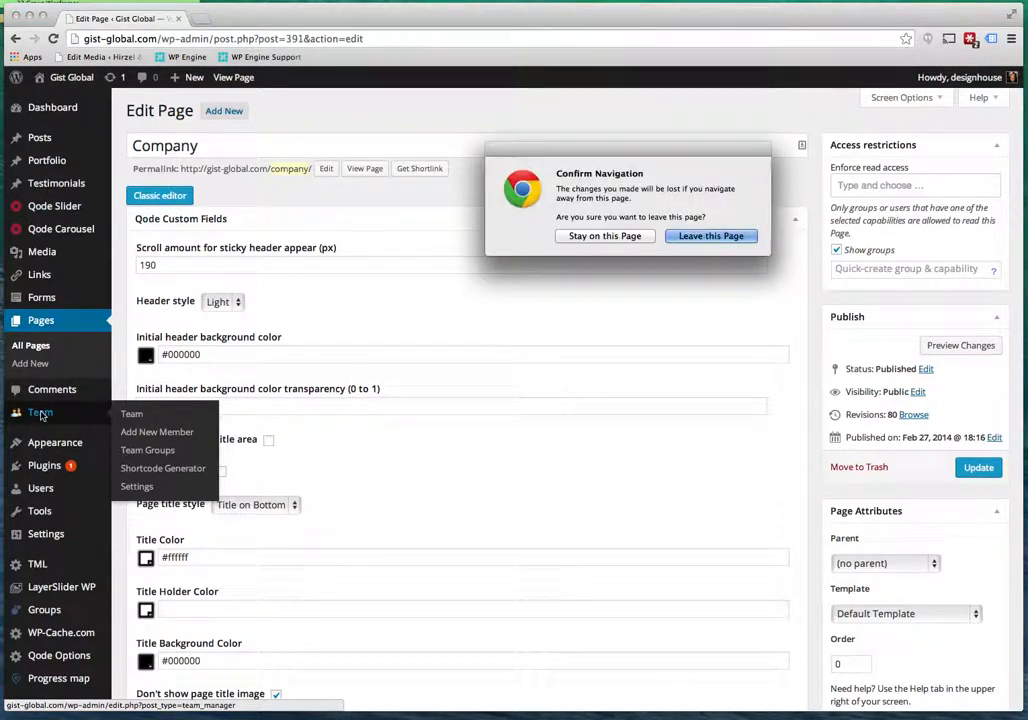
{"action": "left_click", "coordinate": [685, 238]}
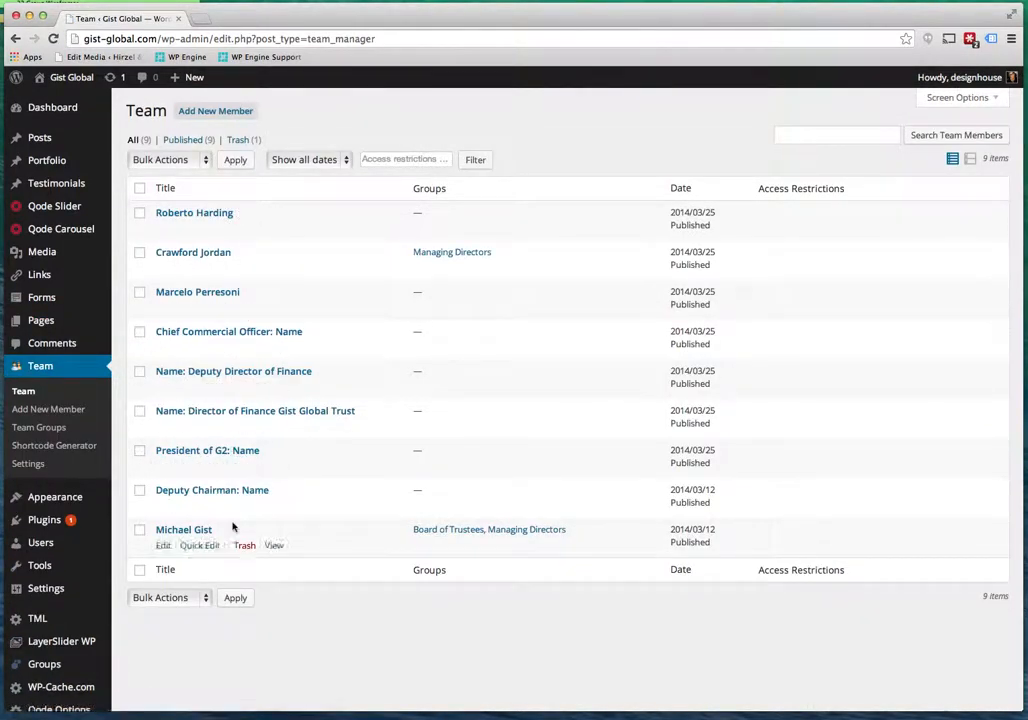
{"action": "left_click", "coordinate": [198, 256]}
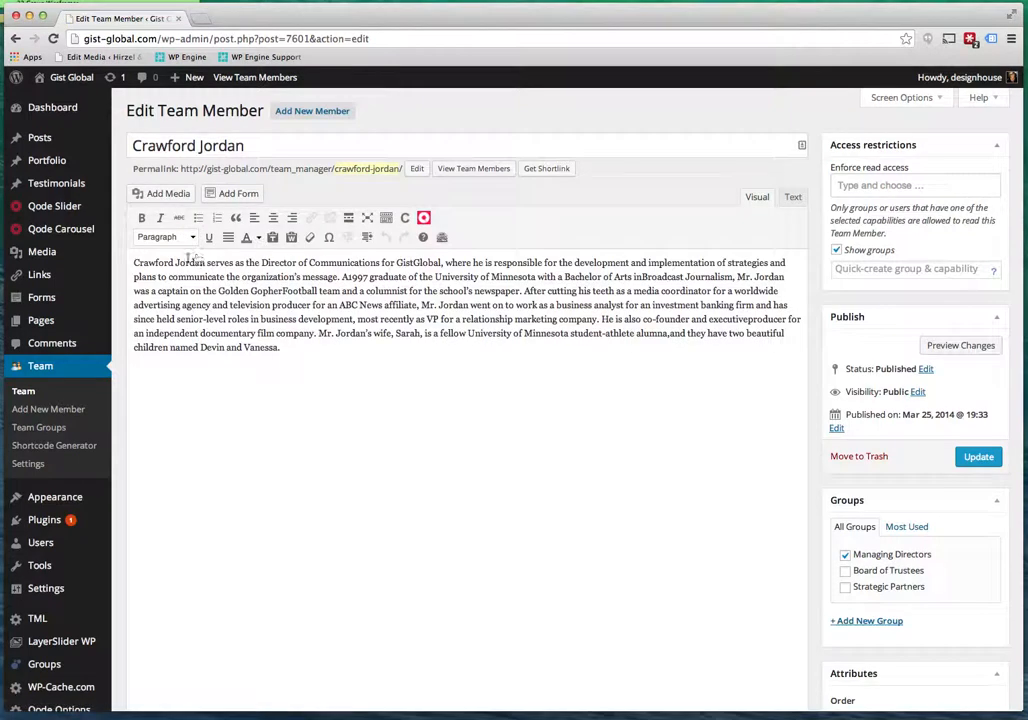
Review the member's biography, Team Member Information, and Facebook and LinkedIn profile links.
{"action": "left_click_drag", "start_coordinate": [135, 263], "coordinate": [333, 369]}
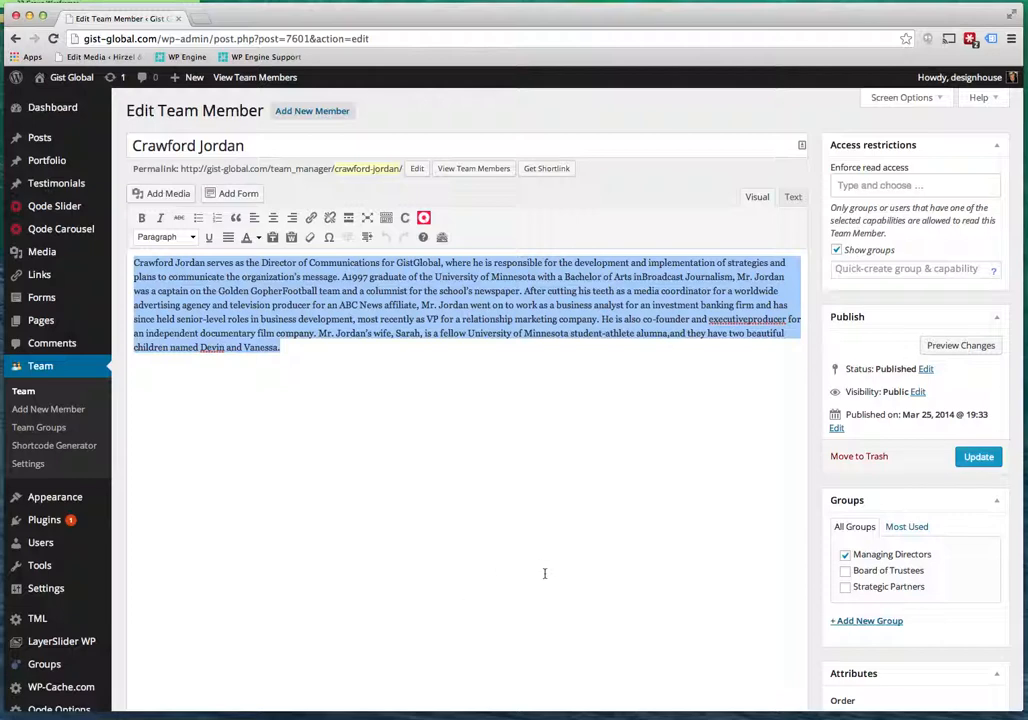
{"action": "scroll", "coordinate": [545, 573], "scroll_direction": "down", "scroll_amount": 5}
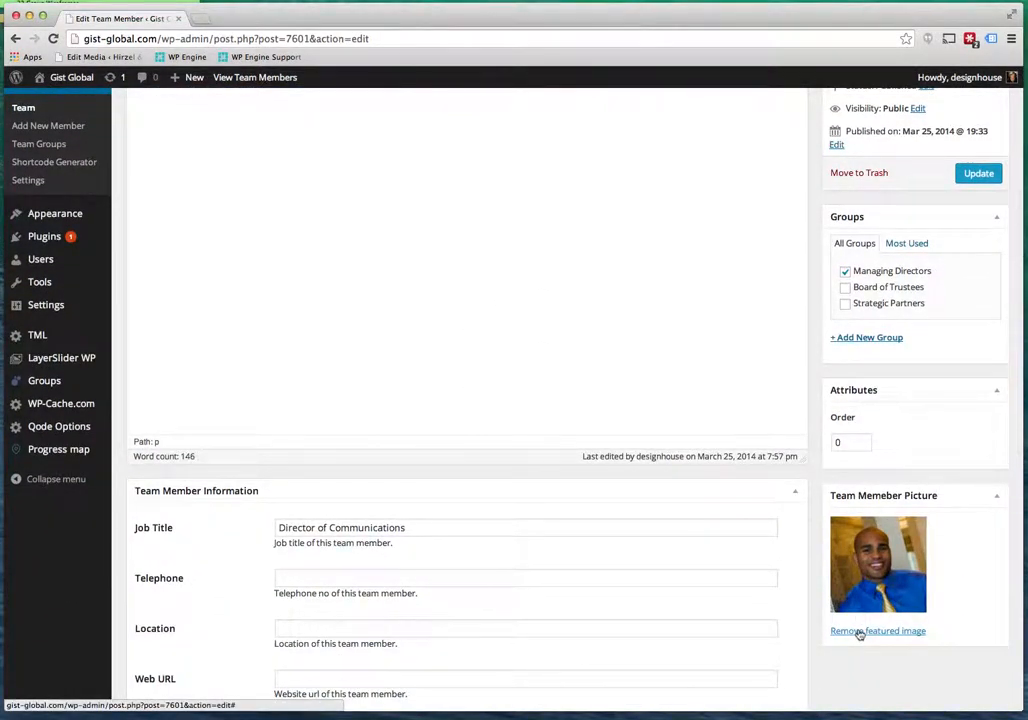
{"action": "scroll", "coordinate": [691, 600], "scroll_direction": "down", "scroll_amount": 3}
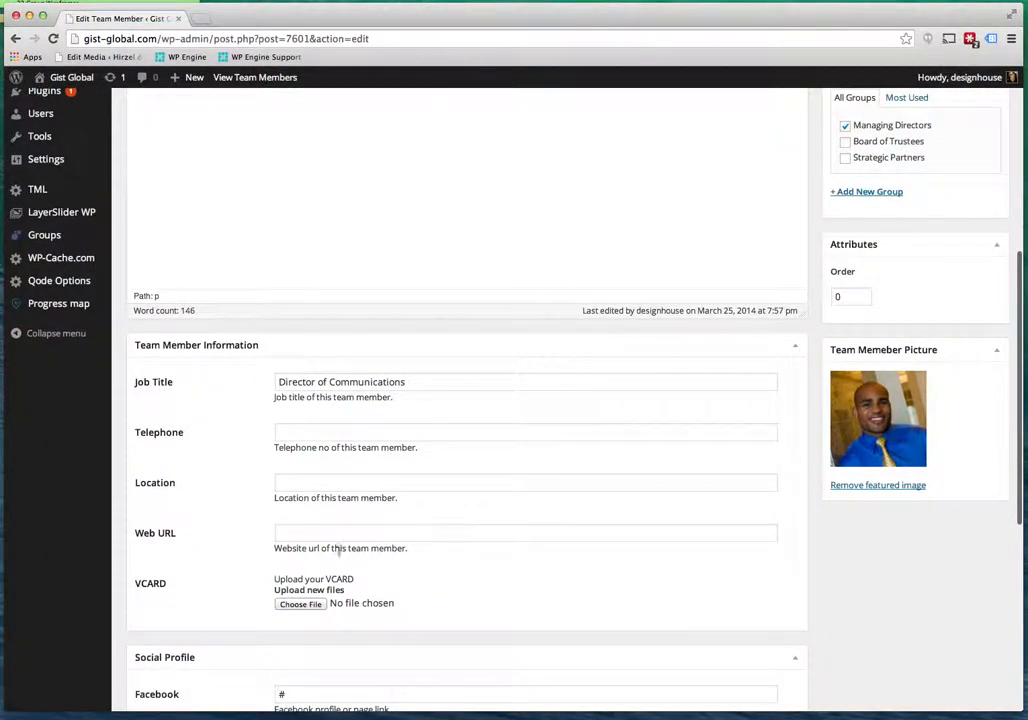
{"action": "scroll", "coordinate": [551, 586], "scroll_direction": "down", "scroll_amount": 4}
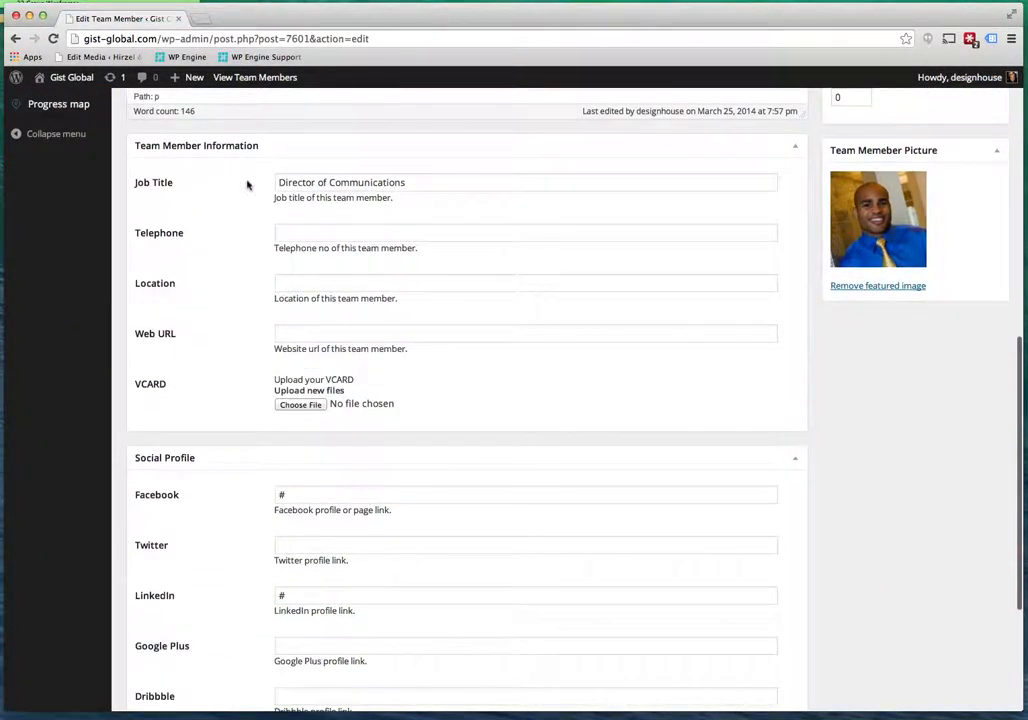
{"action": "scroll", "coordinate": [453, 460], "scroll_direction": "down", "scroll_amount": 3}
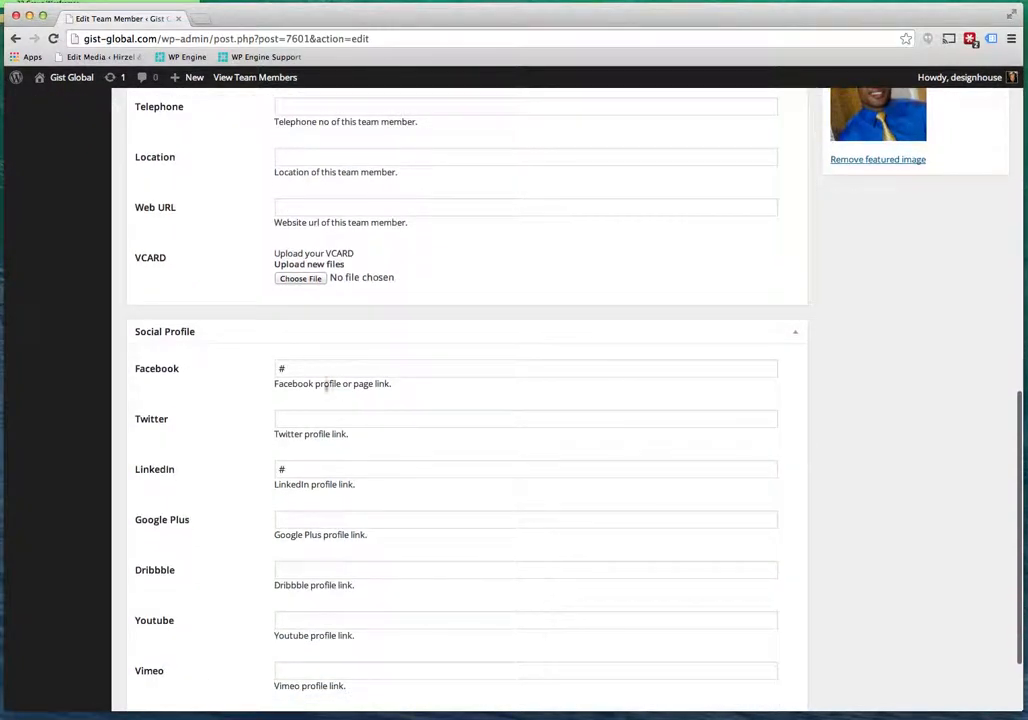
{"action": "left_click", "coordinate": [295, 367]}
{"action": "left_click", "coordinate": [280, 470]}
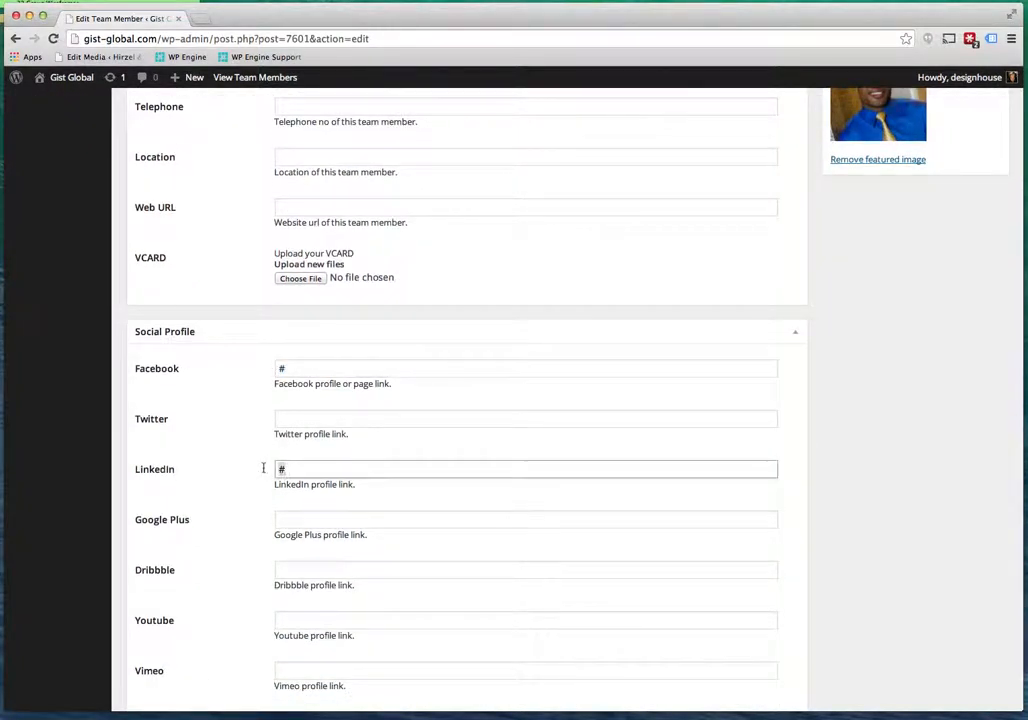
{"action": "scroll", "coordinate": [427, 505], "scroll_direction": "down", "scroll_amount": 2}
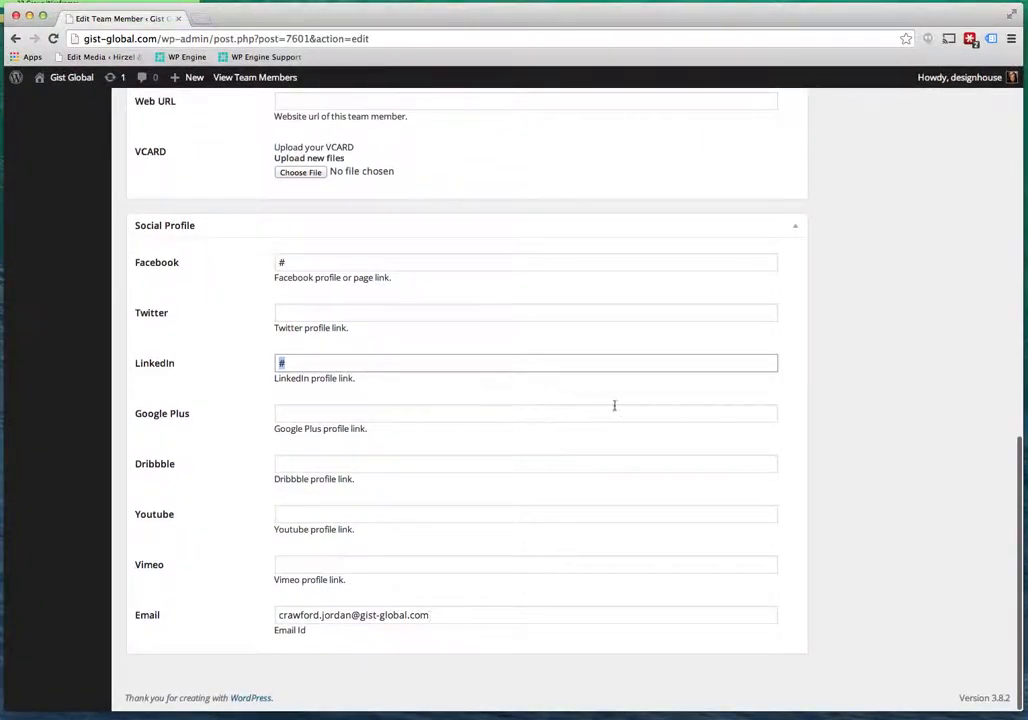
{"action": "scroll", "coordinate": [613, 406], "scroll_direction": "up", "scroll_amount": 15}
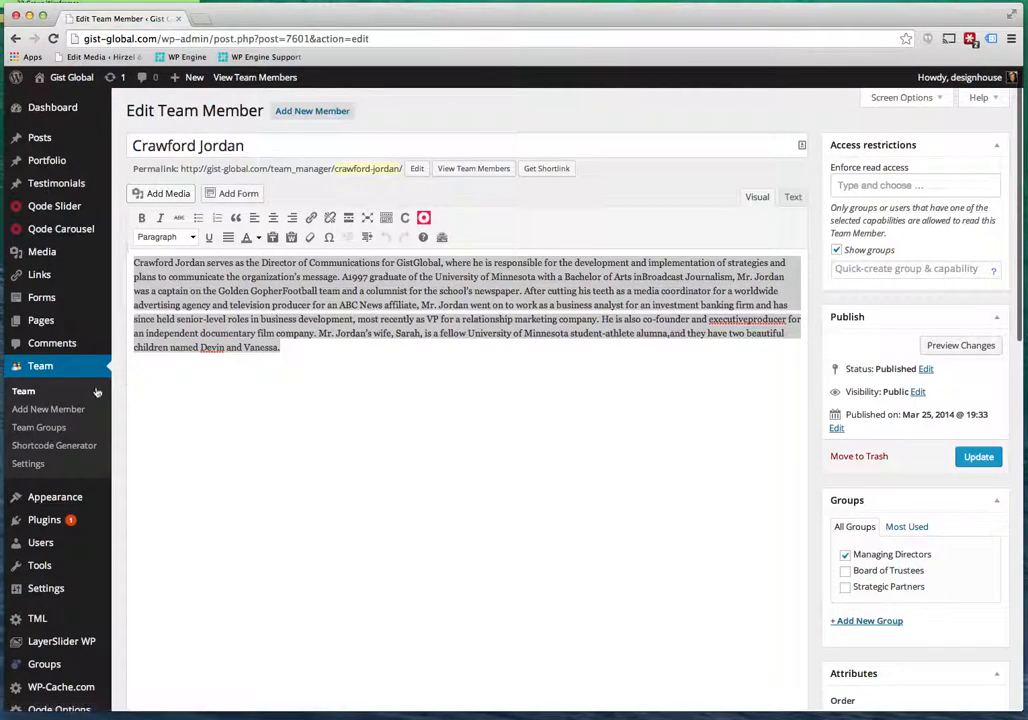
Check the Team Groups list, noting Strategic Partners has no members, and return to Team.
{"action": "left_click", "coordinate": [25, 393]}
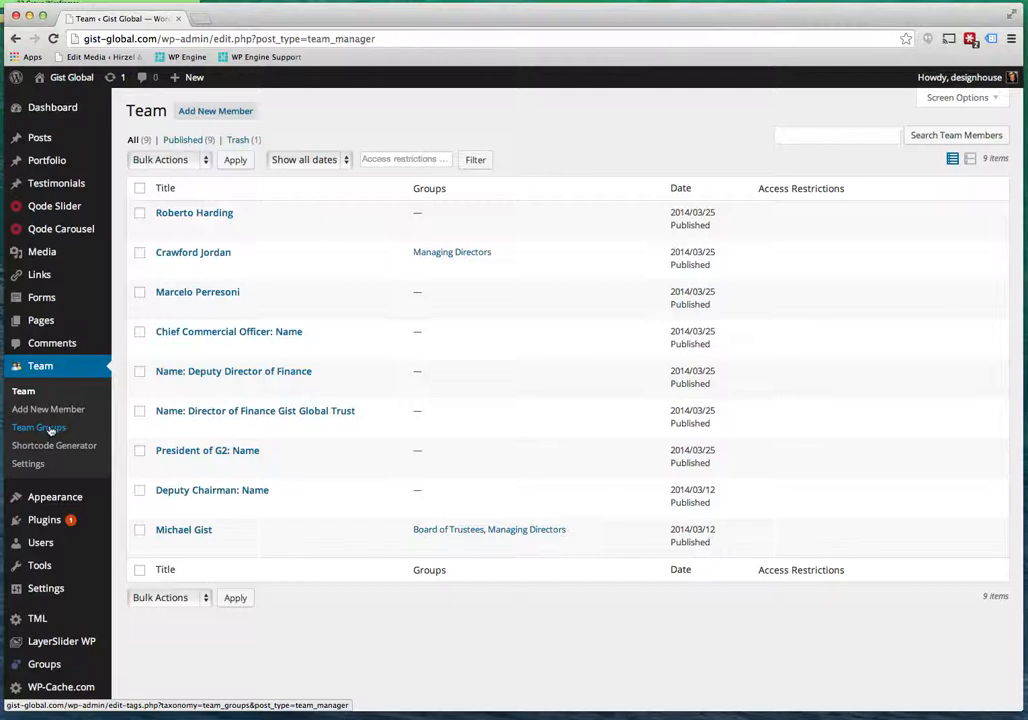
{"action": "left_click", "coordinate": [50, 430]}
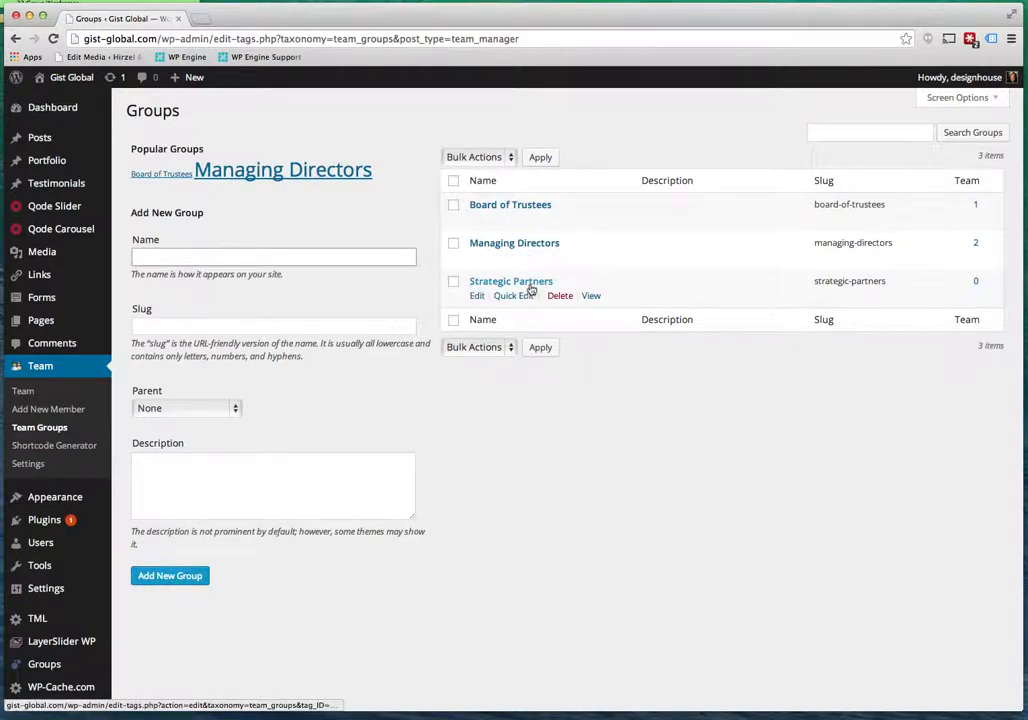
{"action": "left_click", "coordinate": [20, 391]}
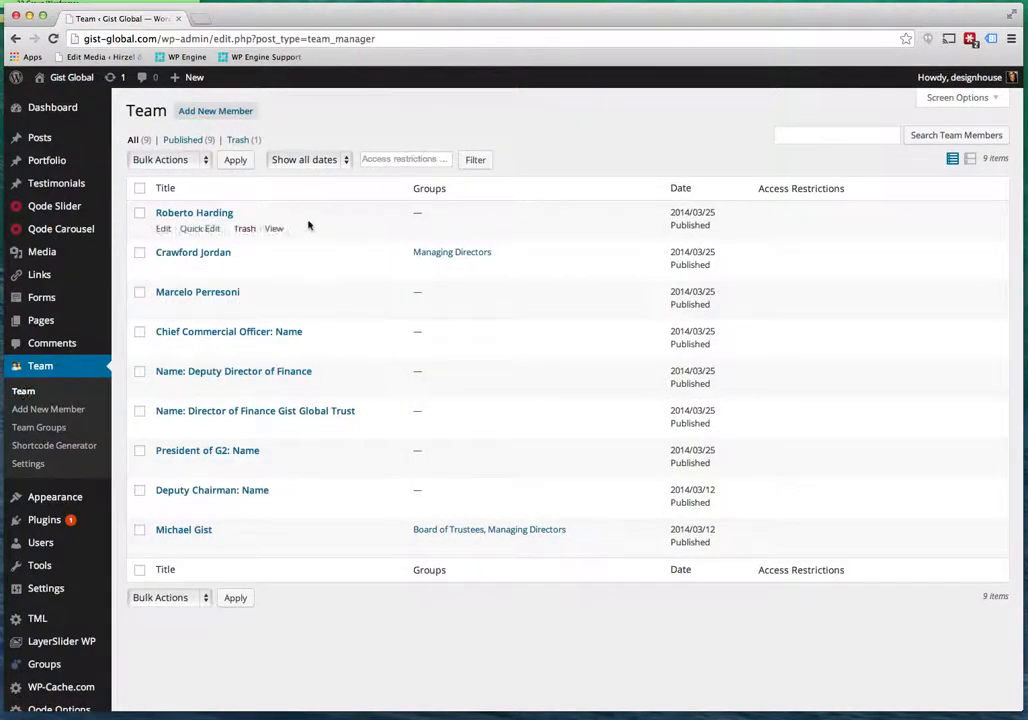
Reopen the Director of Communications' profile and start adding a new group in the Groups box.
{"action": "left_click", "coordinate": [200, 256]}
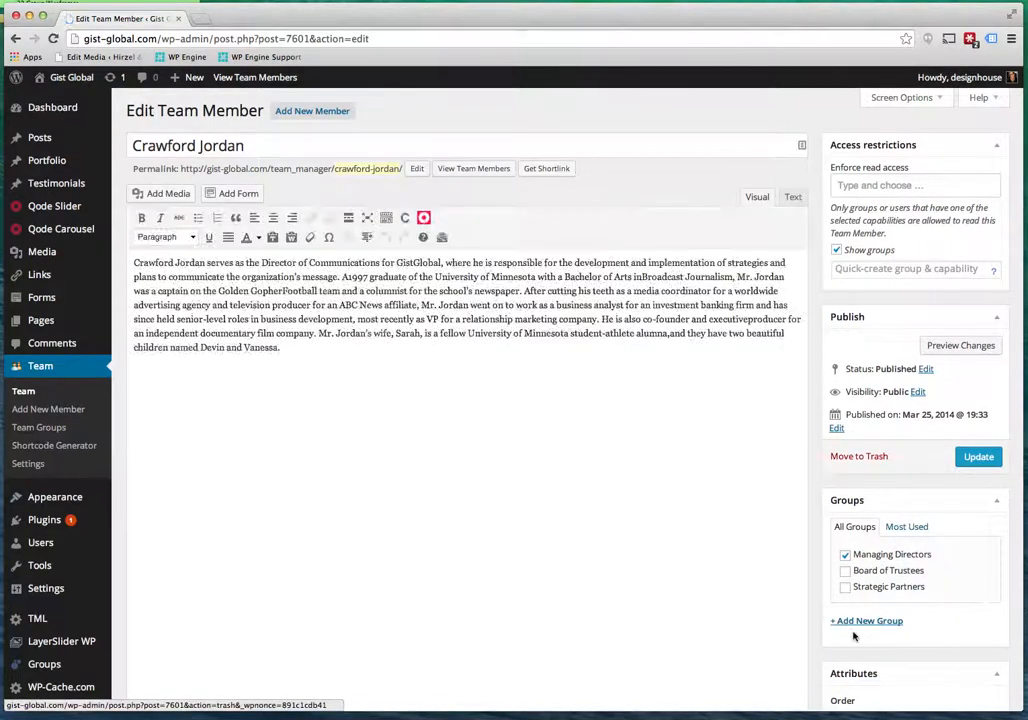
{"action": "left_click", "coordinate": [867, 621]}
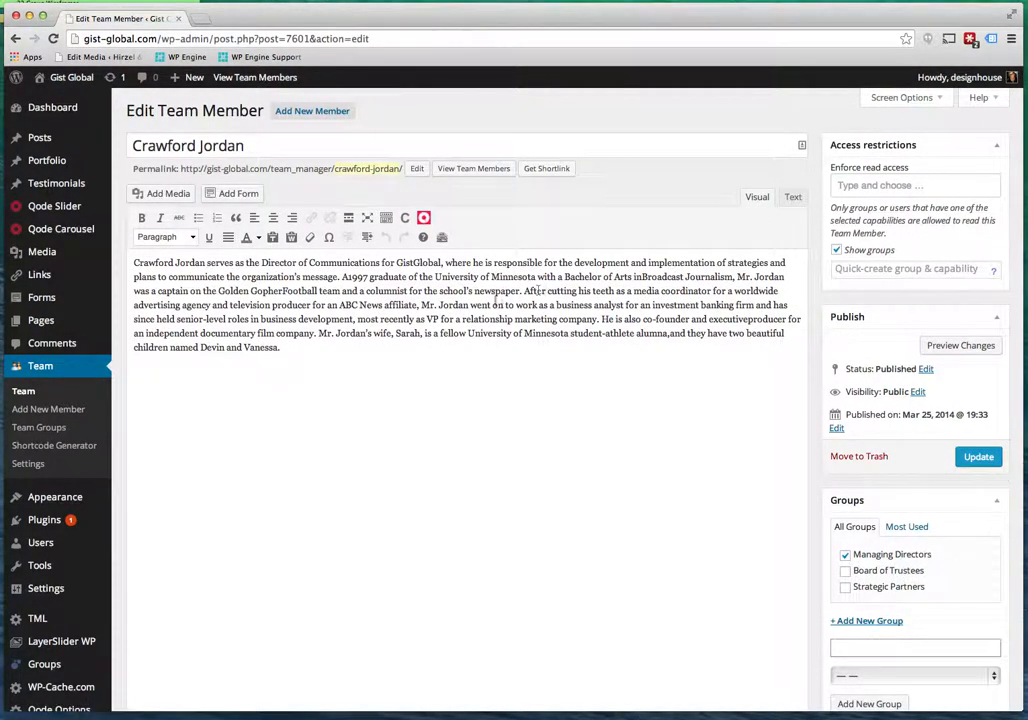
{"action": "scroll", "coordinate": [433, 370], "scroll_direction": "down", "scroll_amount": 1}
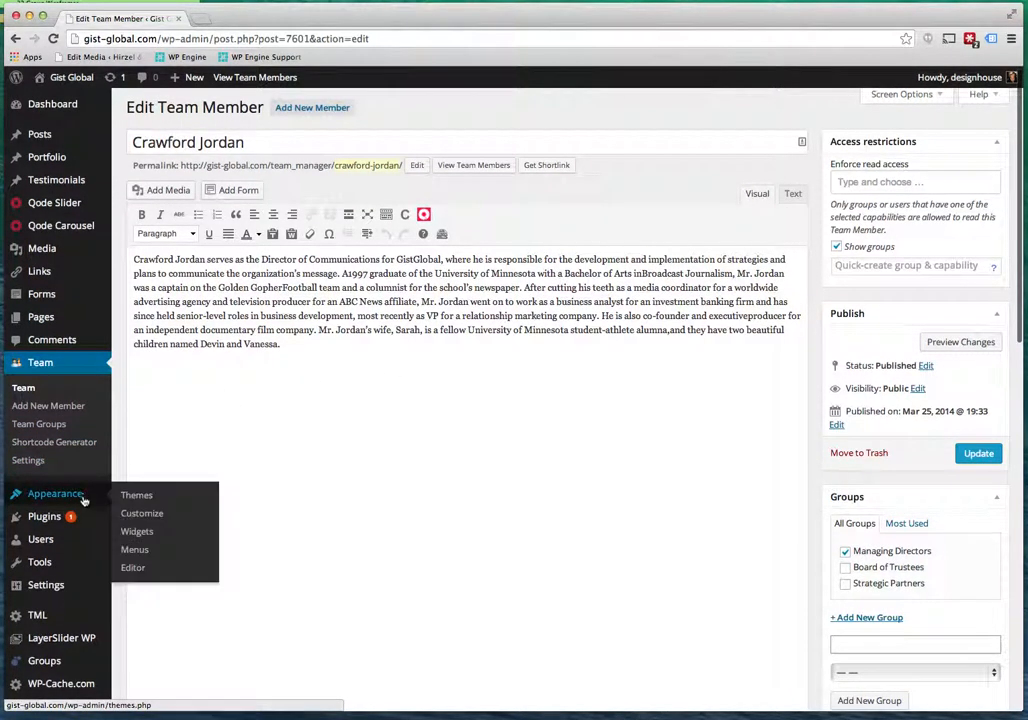
Open the live Company page and switch among its Board of Trustees, Managing Directors and Strategic Partners tabs.
{"action": "left_click", "coordinate": [77, 78]}
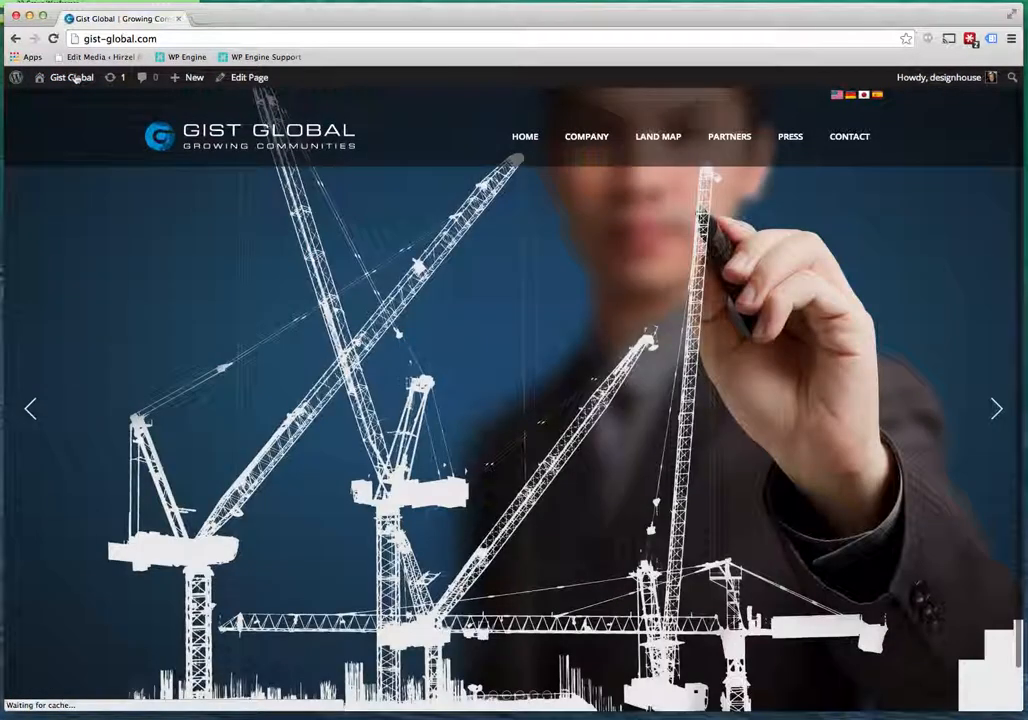
{"action": "left_click", "coordinate": [594, 141]}
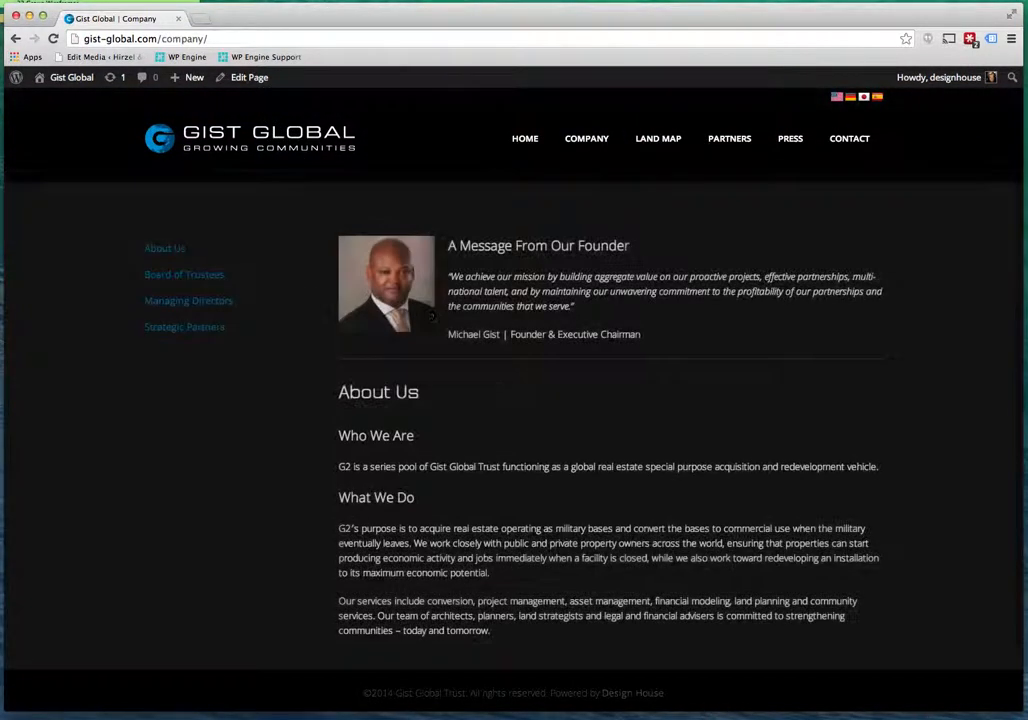
{"action": "left_click", "coordinate": [203, 300]}
{"action": "left_click", "coordinate": [195, 276]}
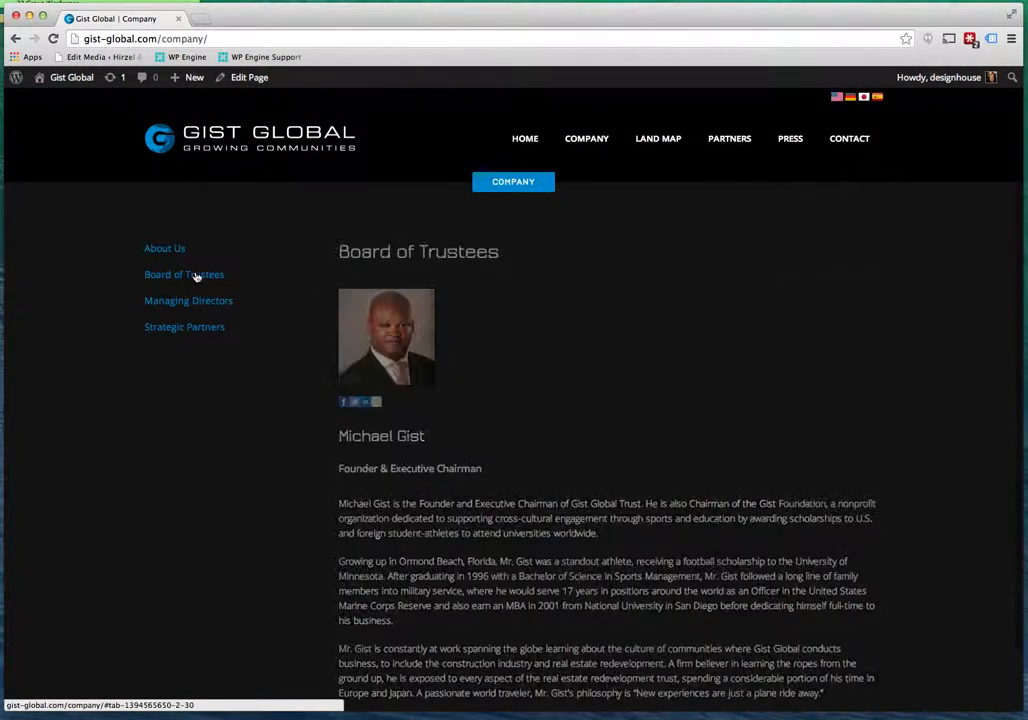
{"action": "left_click", "coordinate": [200, 302]}
{"action": "left_click", "coordinate": [200, 327]}
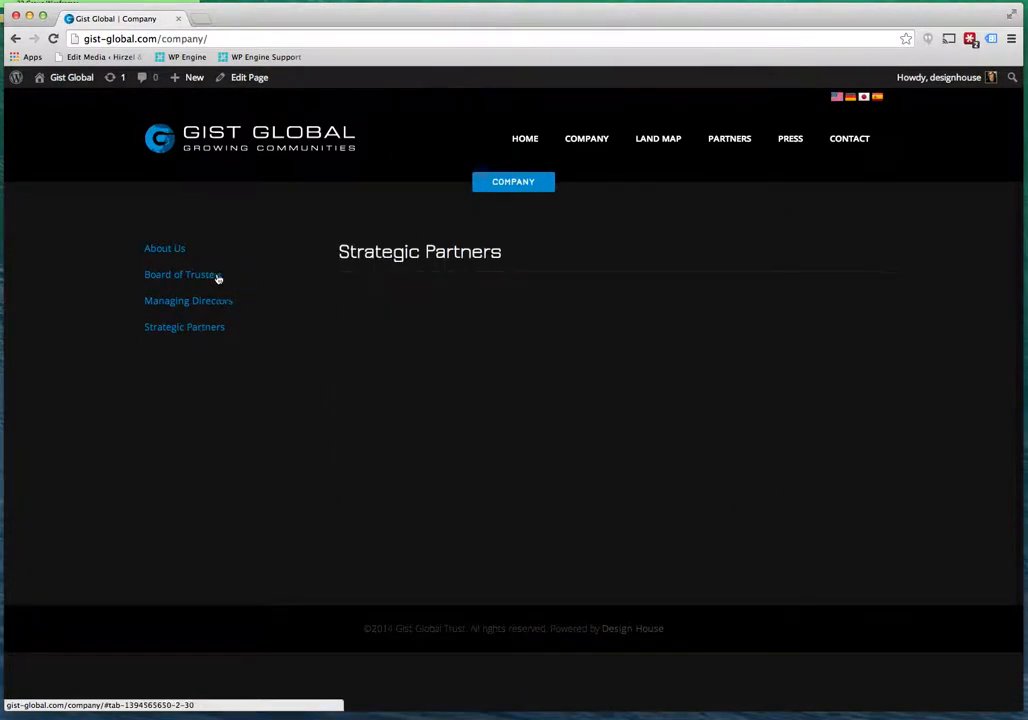
{"action": "left_click", "coordinate": [215, 280]}
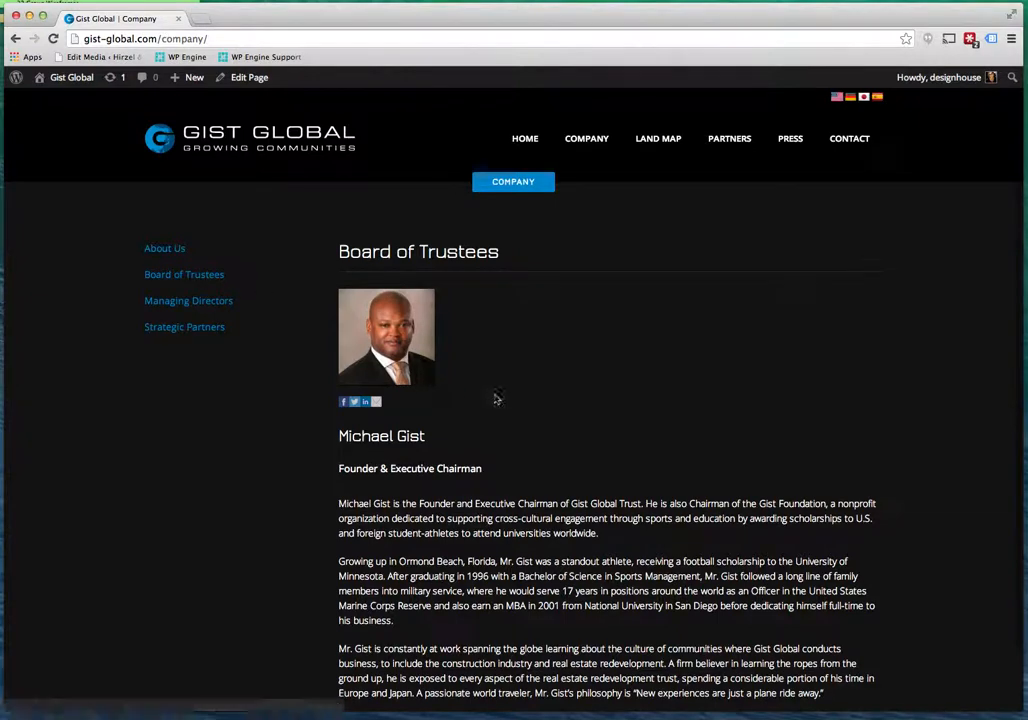
Revisit the Managing Directors tab and confirm the Strategic Partners tab is empty.
{"action": "scroll", "coordinate": [494, 399], "scroll_direction": "down", "scroll_amount": 2}
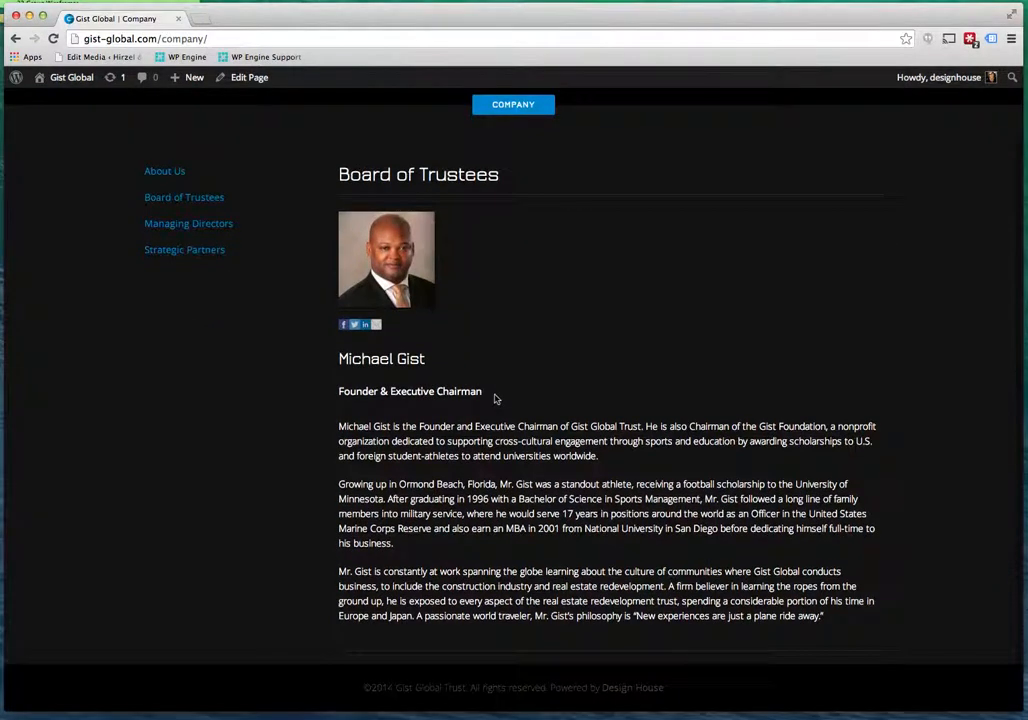
{"action": "left_click", "coordinate": [224, 228]}
{"action": "scroll", "coordinate": [553, 461], "scroll_direction": "down", "scroll_amount": 5}
{"action": "scroll", "coordinate": [298, 294], "scroll_direction": "up", "scroll_amount": 6}
{"action": "left_click", "coordinate": [168, 328]}
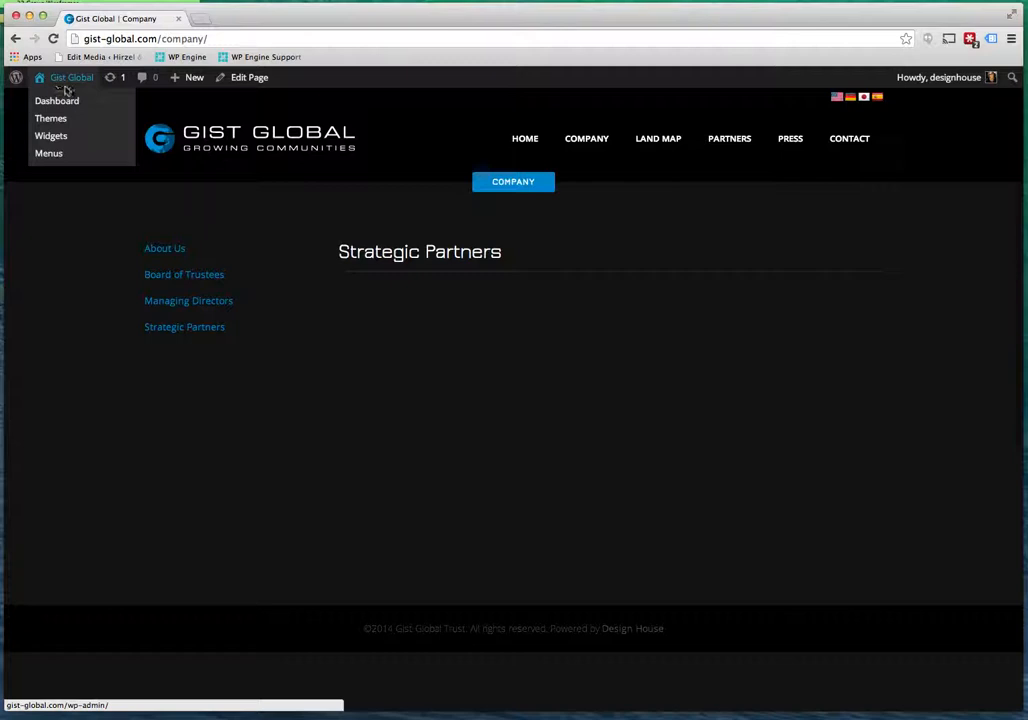
From the dashboard, go to Qode Carousel items via the Carousels list and edit the Academic item.
{"action": "left_click", "coordinate": [70, 104]}
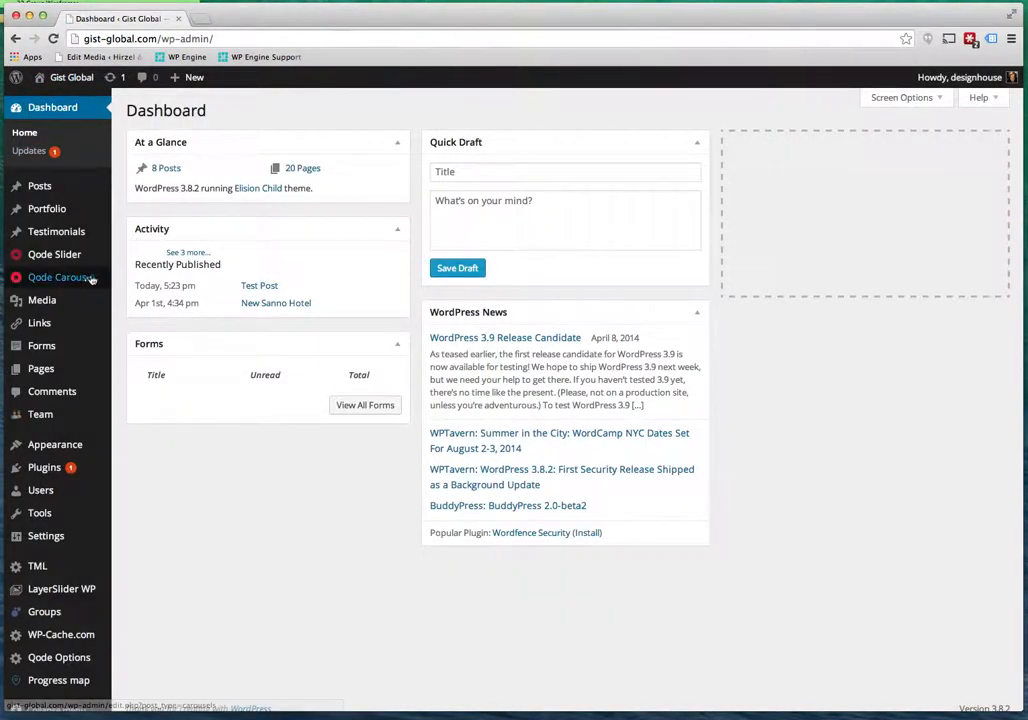
{"action": "mouse_move", "coordinate": [45, 280]}
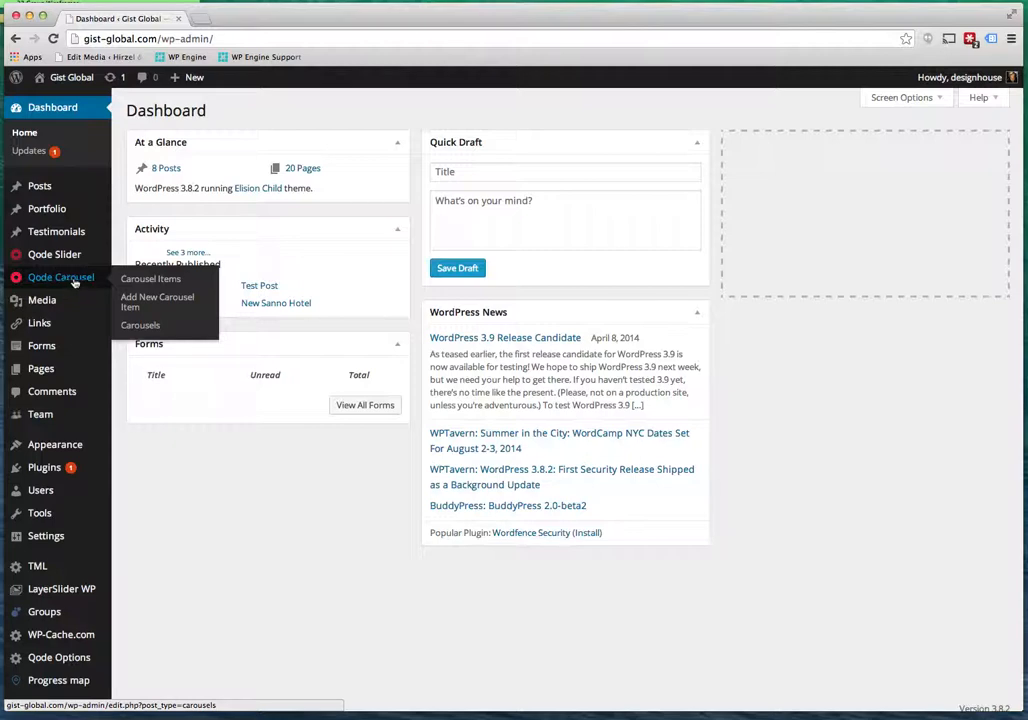
{"action": "left_click", "coordinate": [61, 278]}
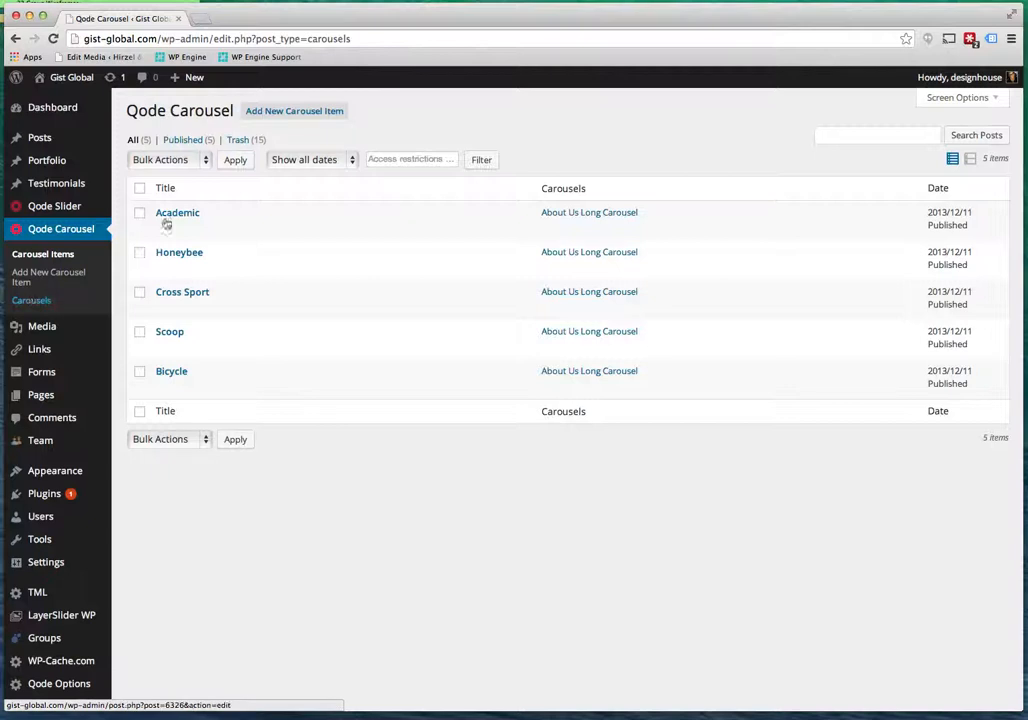
{"action": "left_click", "coordinate": [32, 302]}
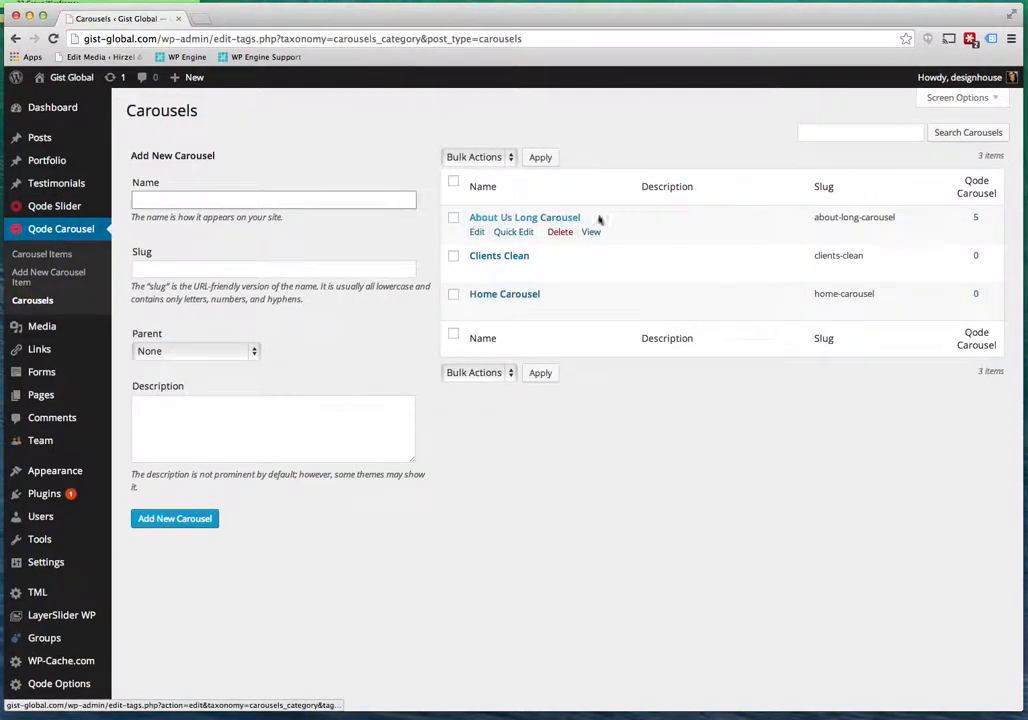
{"action": "left_click", "coordinate": [30, 258]}
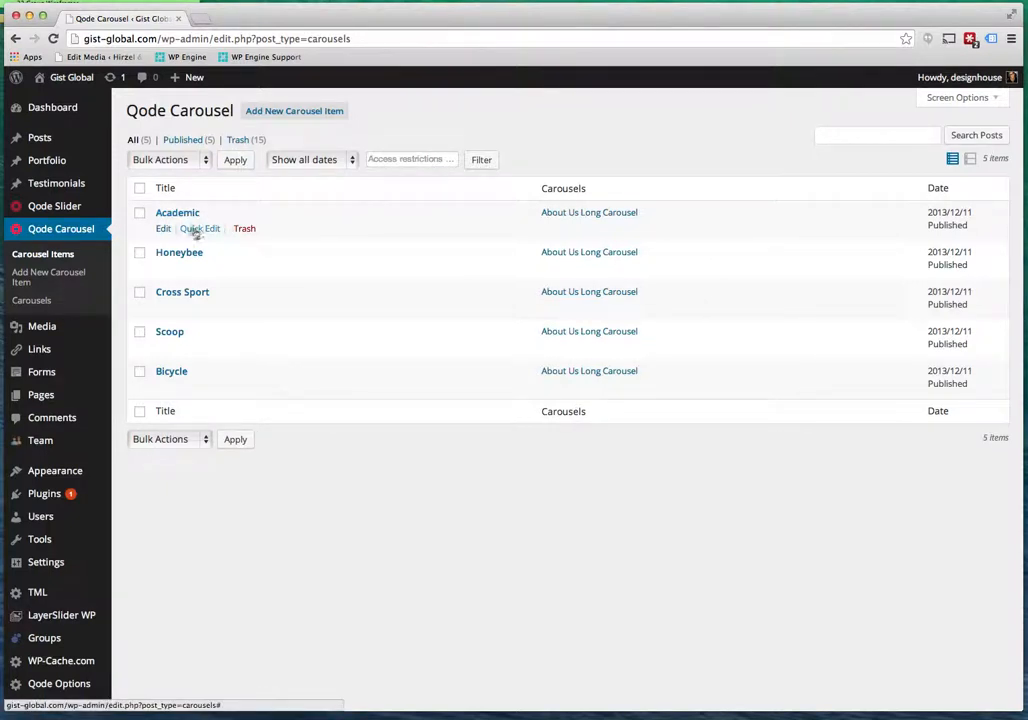
{"action": "left_click", "coordinate": [164, 230]}
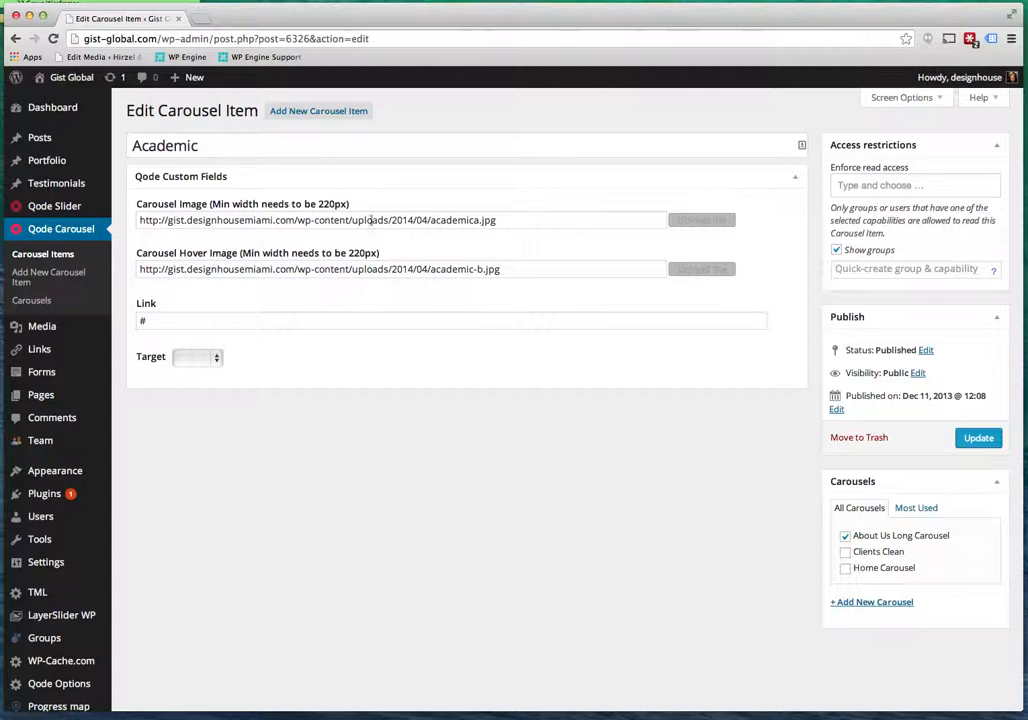
Insert academica.jpg from page 2 of the Media Library as the Academic item's Carousel Image.
{"action": "left_click", "coordinate": [218, 221]}
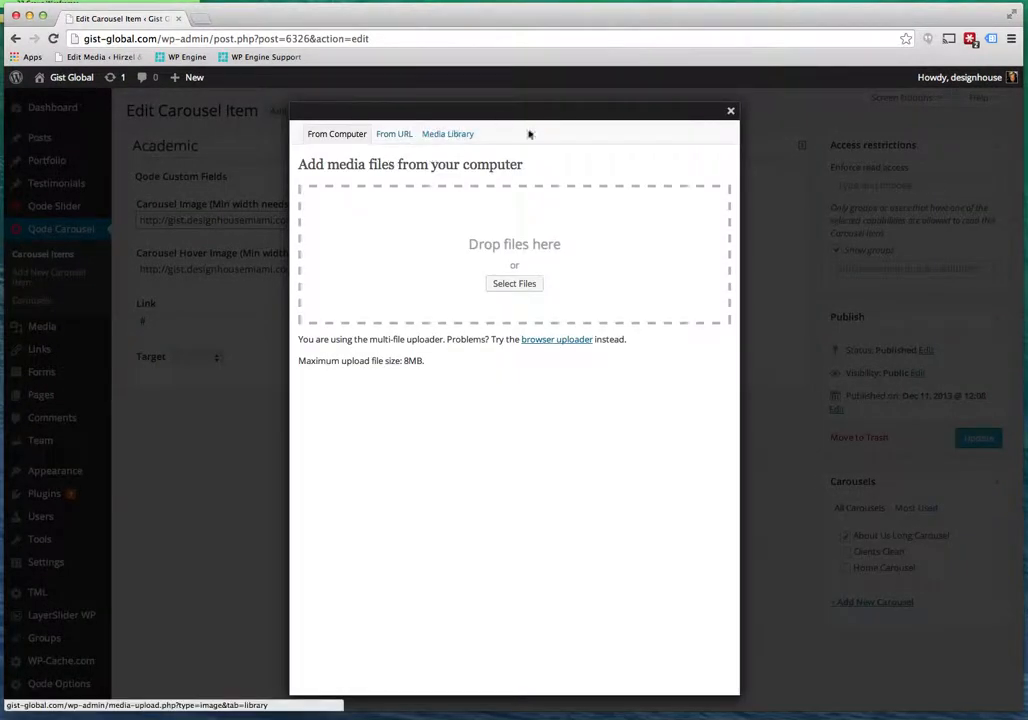
{"action": "left_click", "coordinate": [731, 110]}
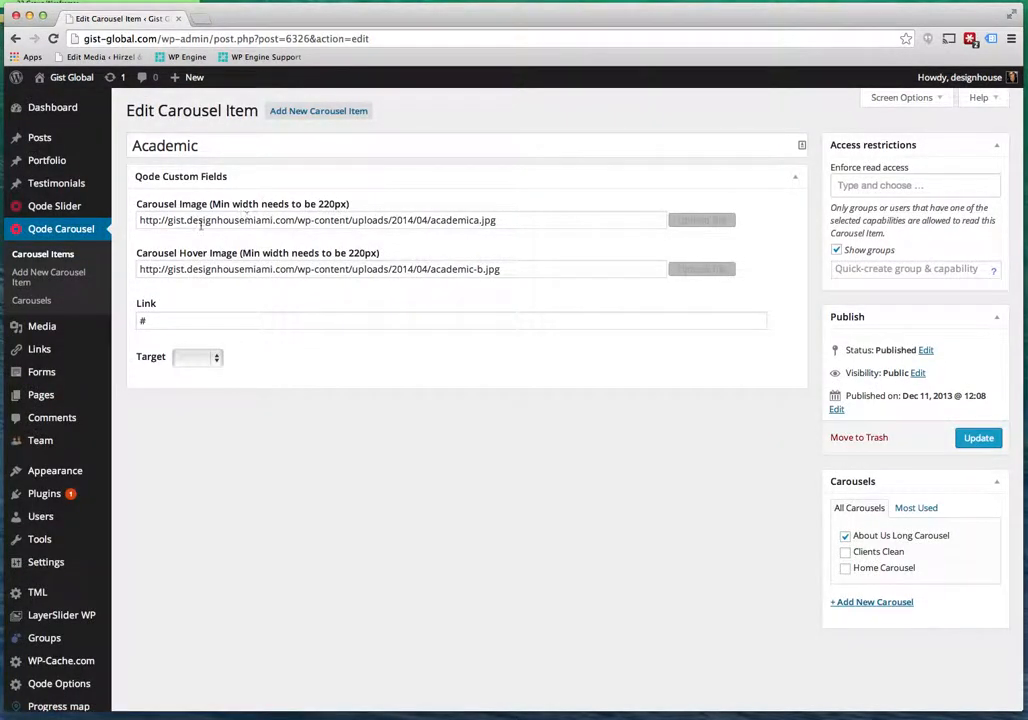
{"action": "left_click", "coordinate": [508, 221]}
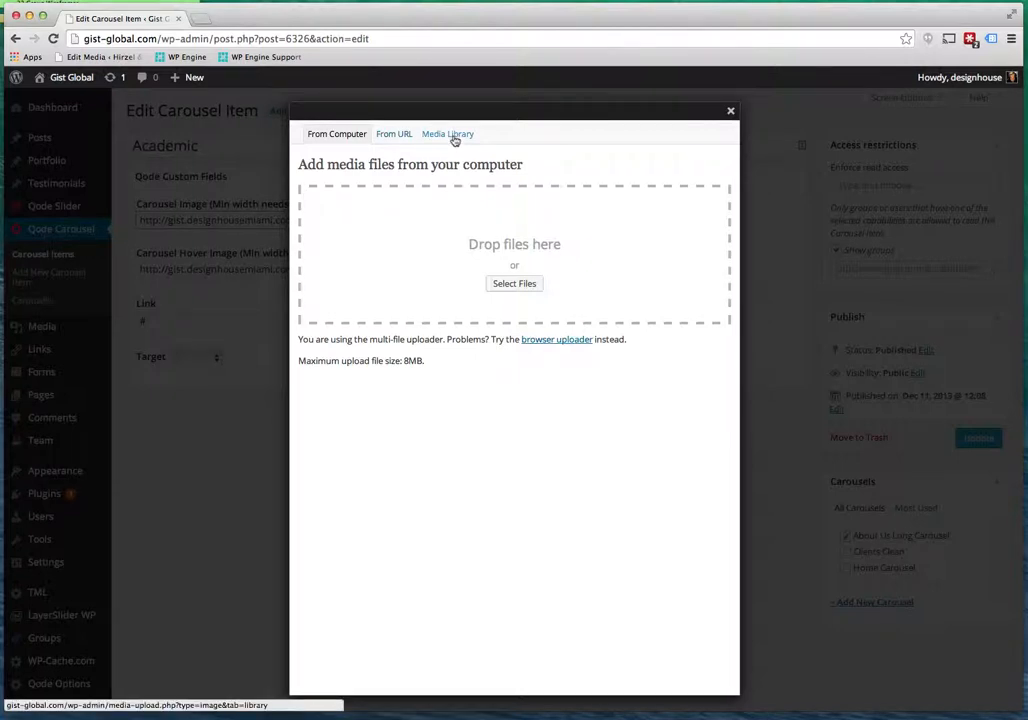
{"action": "left_click", "coordinate": [730, 110]}
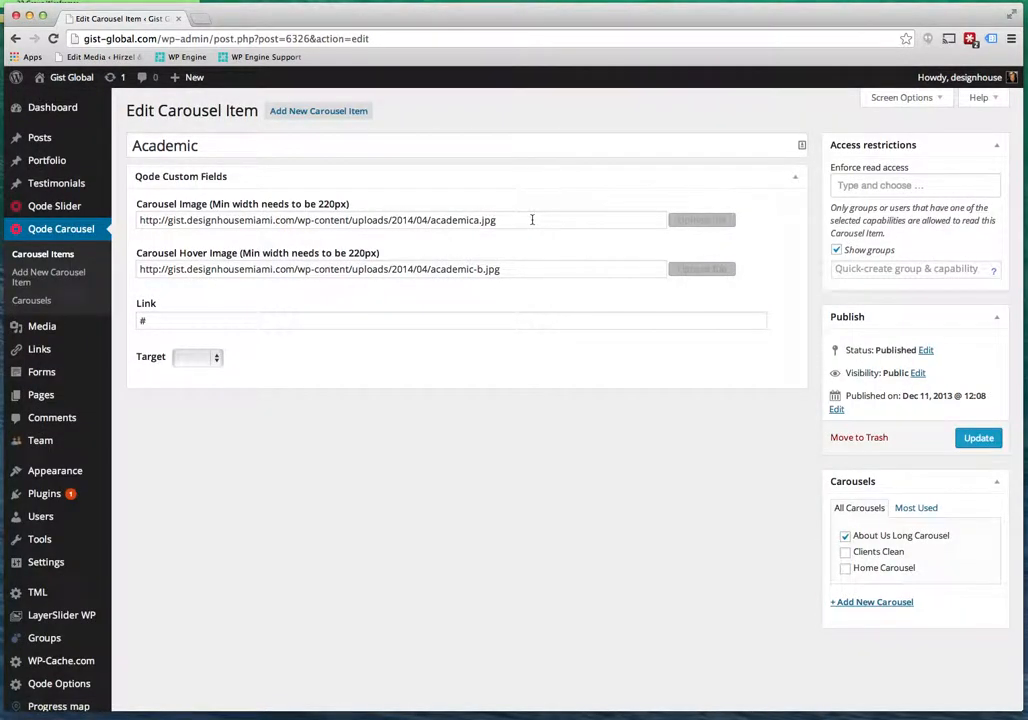
{"action": "left_click", "coordinate": [531, 218]}
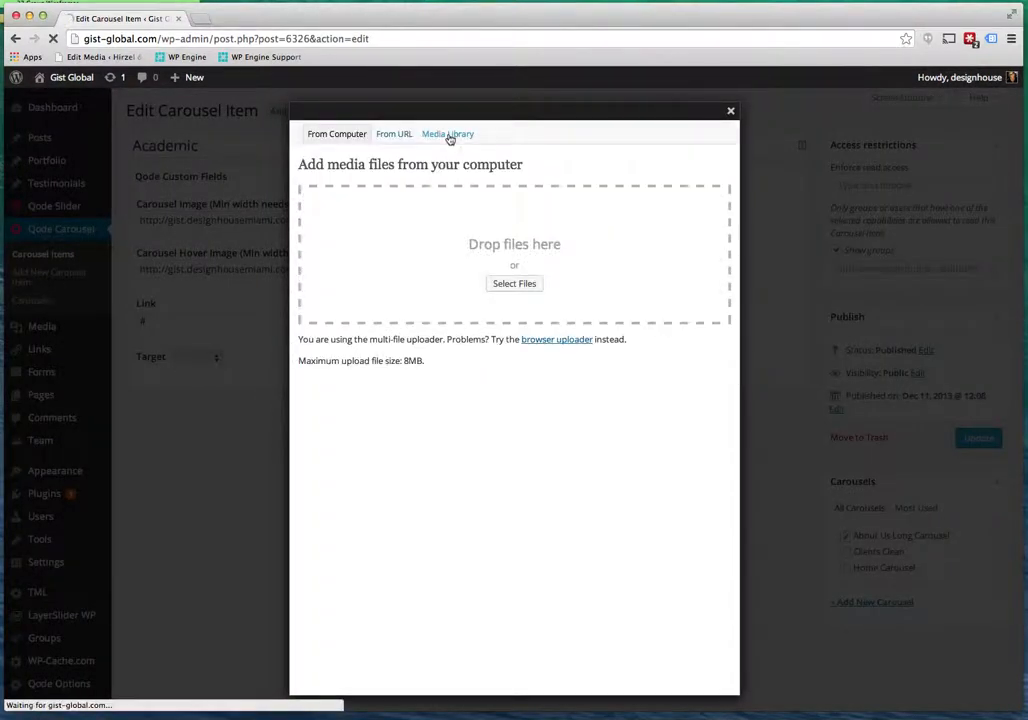
{"action": "left_click", "coordinate": [449, 137]}
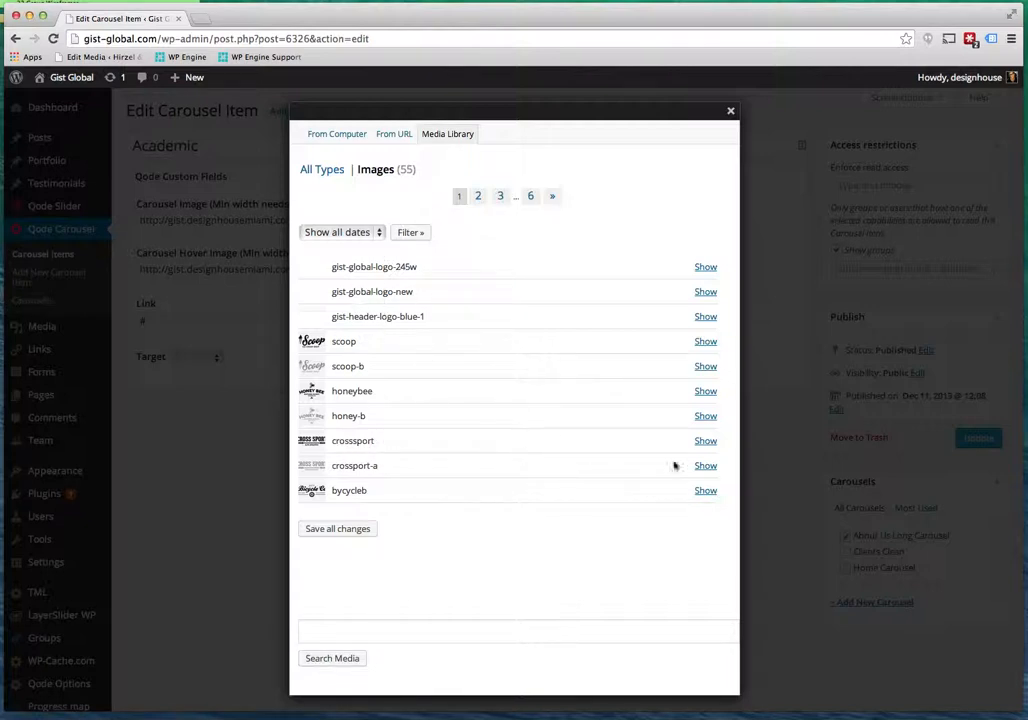
{"action": "left_click", "coordinate": [478, 197]}
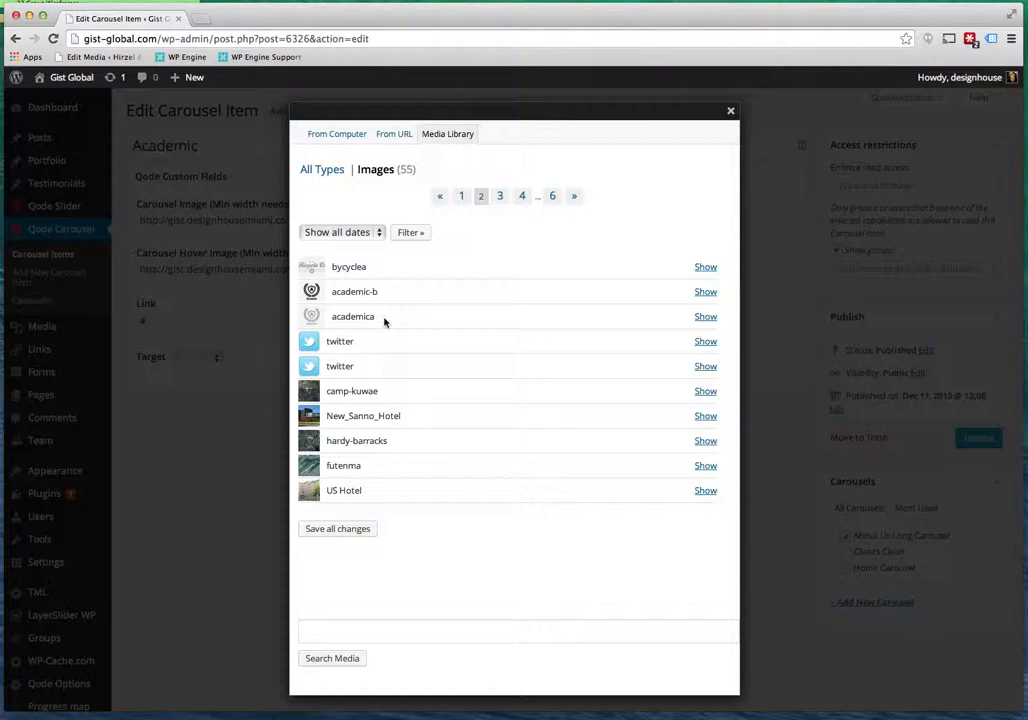
{"action": "left_click", "coordinate": [705, 317]}
{"action": "scroll", "coordinate": [704, 320], "scroll_direction": "down", "scroll_amount": 4}
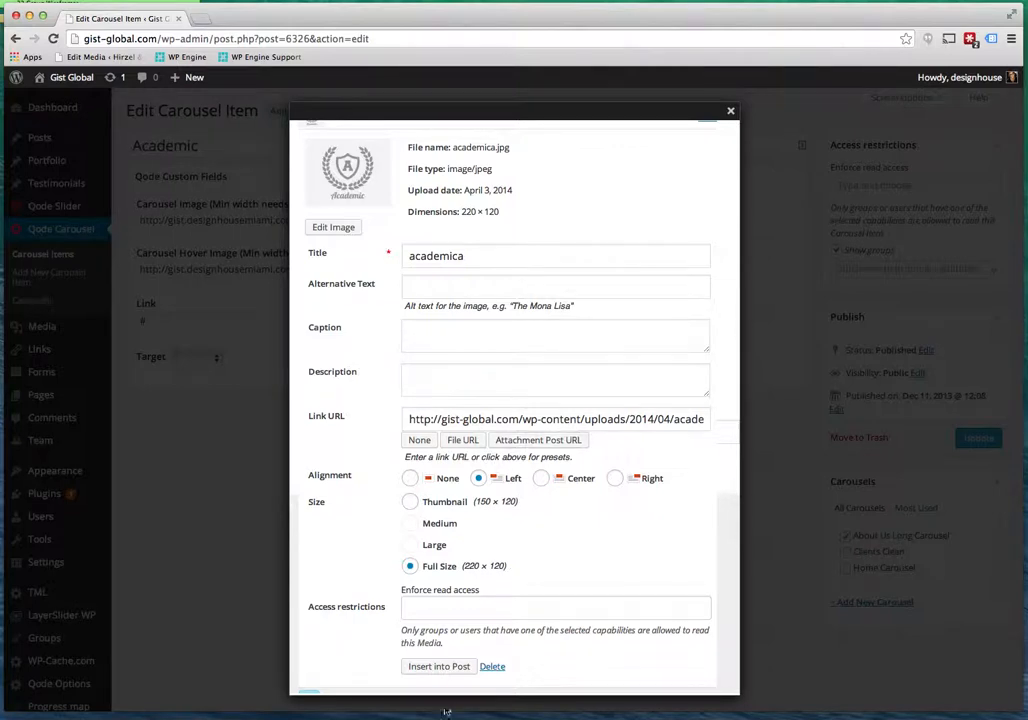
{"action": "left_click", "coordinate": [439, 667]}
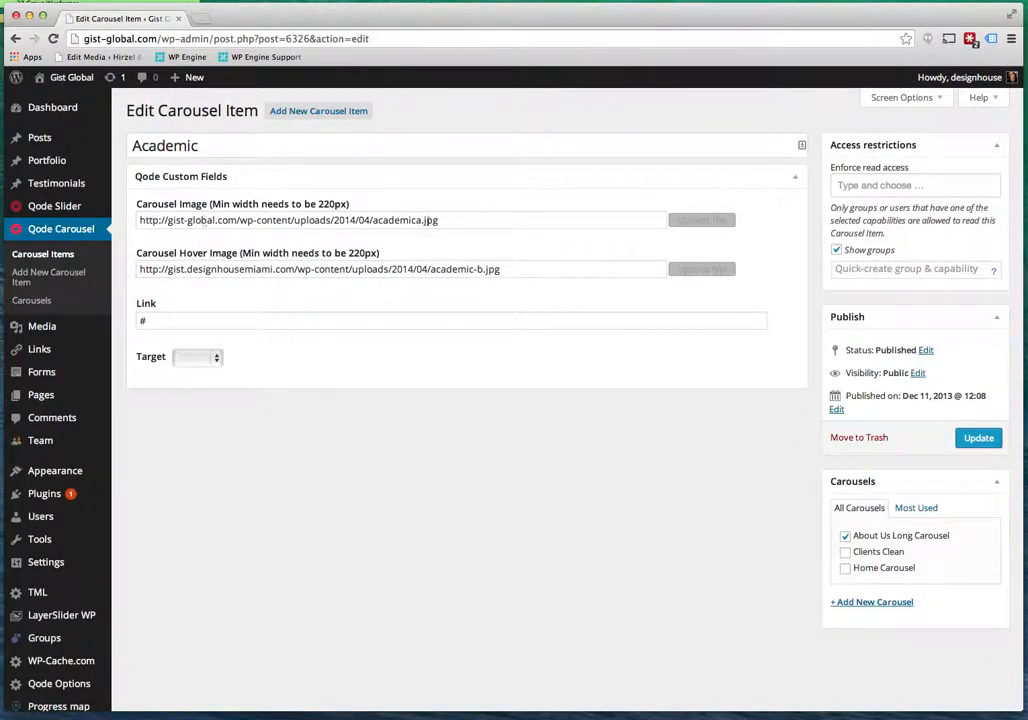
Set the Academic item's hover image to academic-b.jpg from page 2 of the Media Library.
{"action": "left_click", "coordinate": [700, 269]}
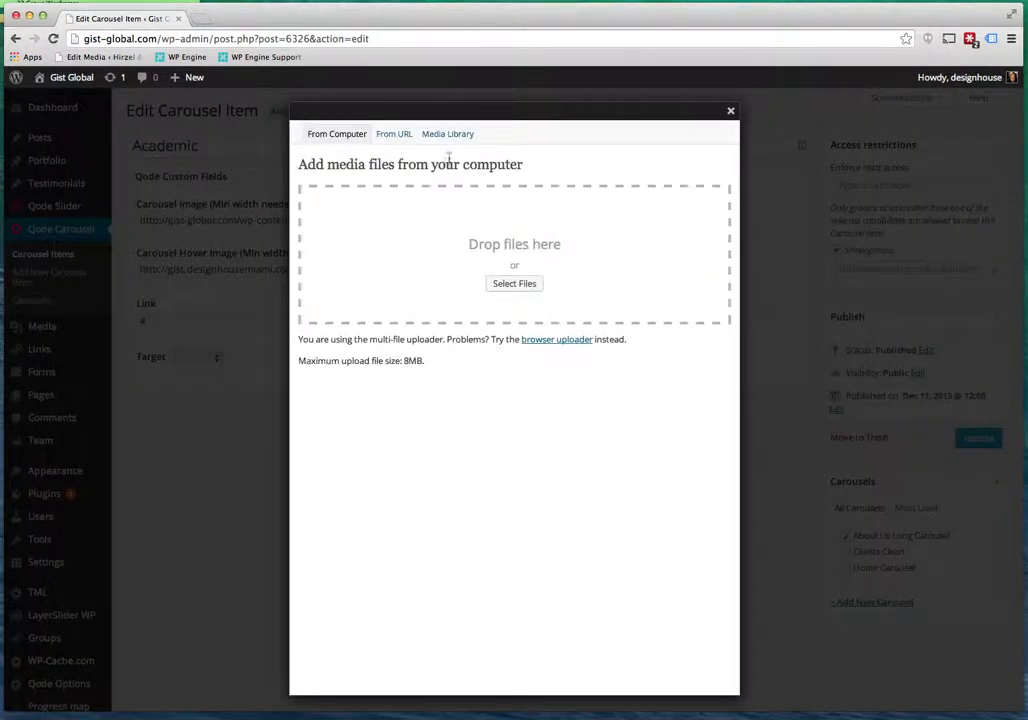
{"action": "left_click", "coordinate": [449, 142]}
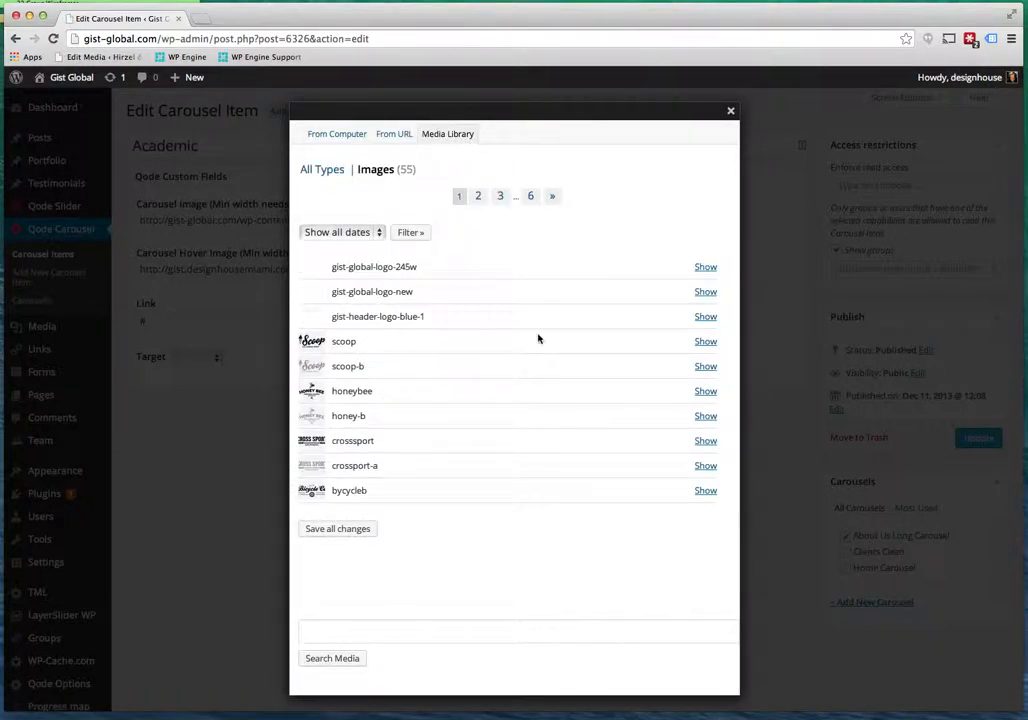
{"action": "left_click", "coordinate": [478, 197]}
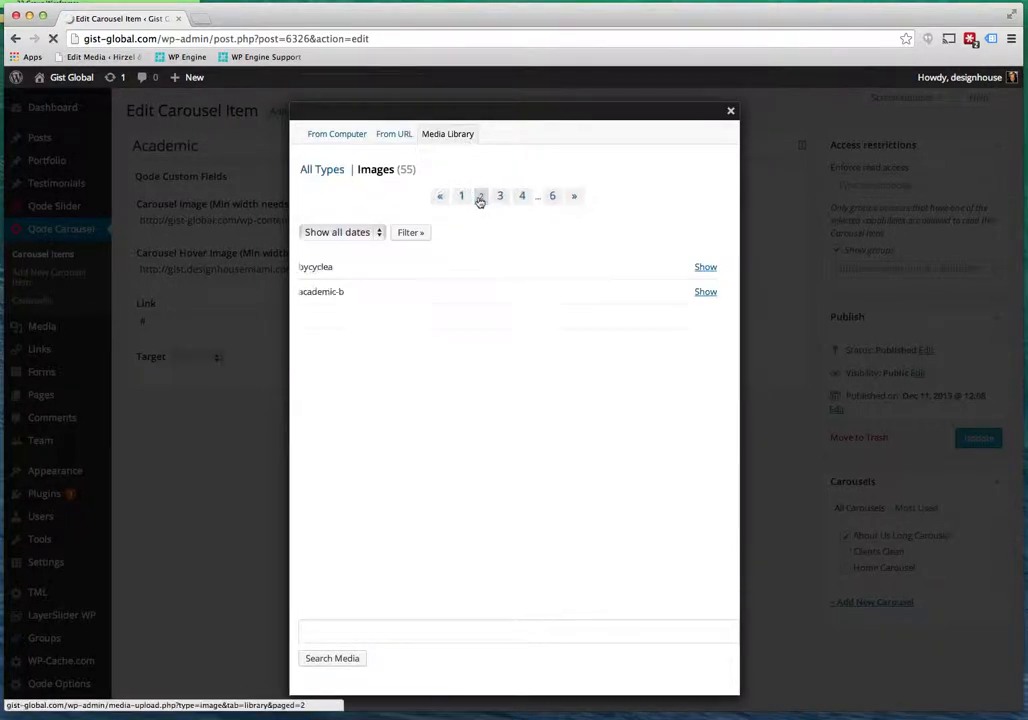
{"action": "left_click", "coordinate": [710, 292]}
{"action": "left_click", "coordinate": [455, 666]}
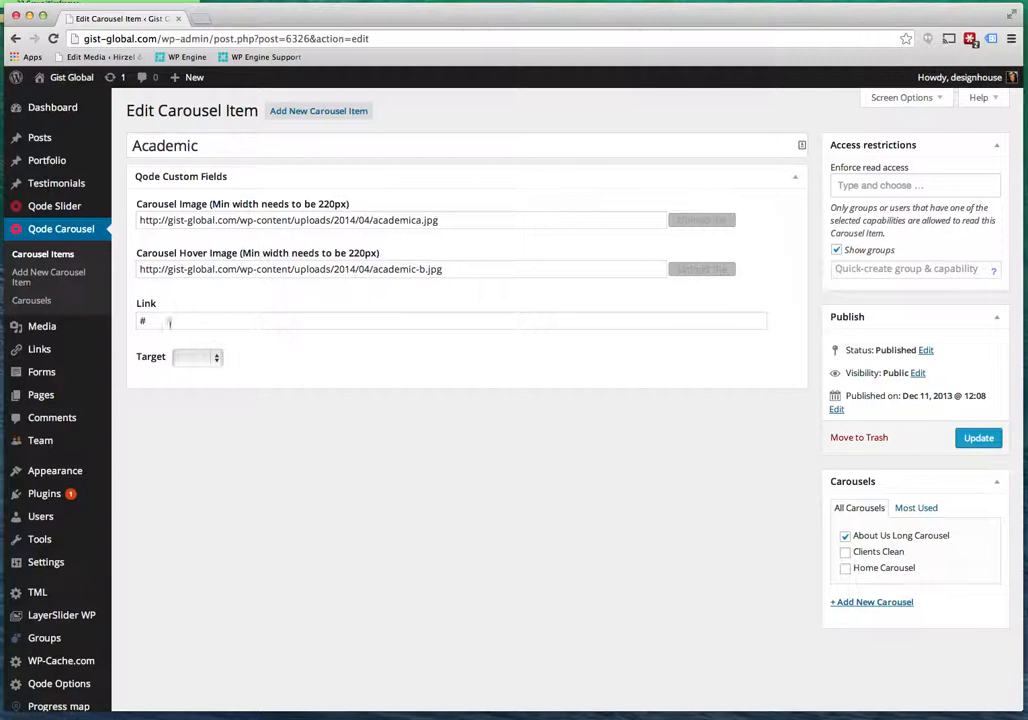
Update the Academic item and go back to the Carousel Items list.
{"action": "double_click", "coordinate": [160, 322]}
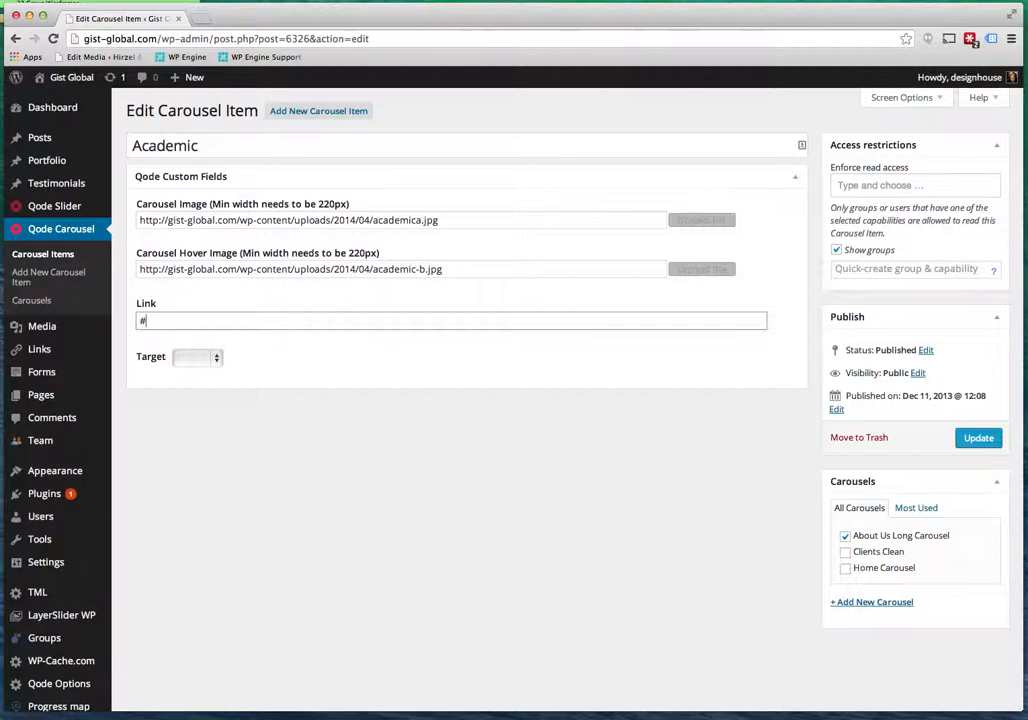
{"action": "left_click", "coordinate": [978, 438]}
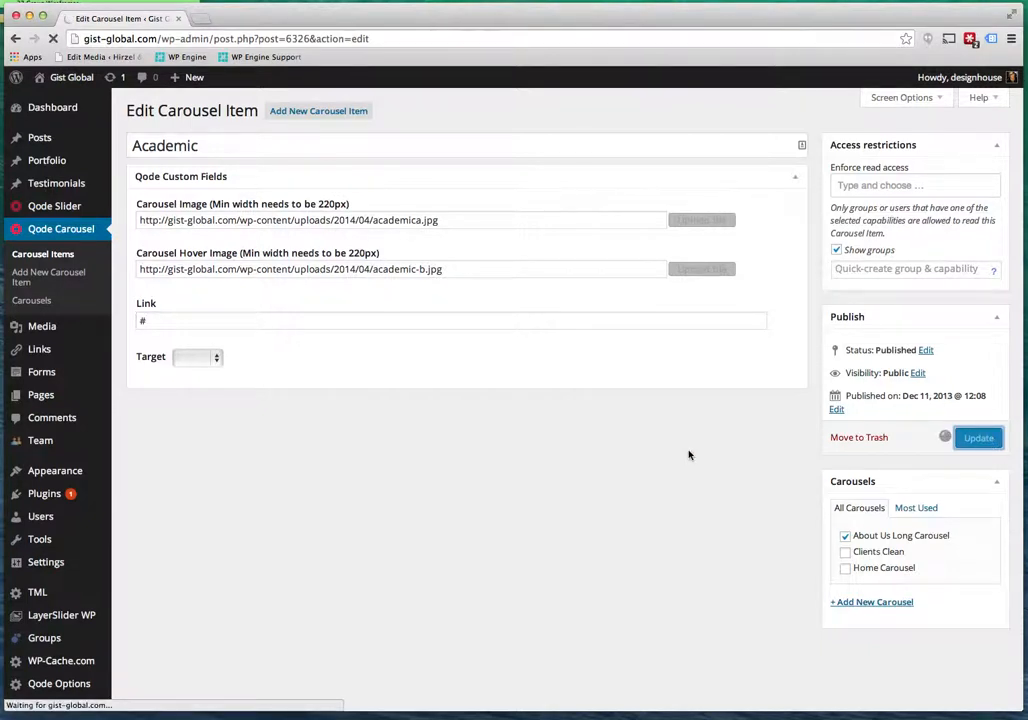
{"action": "left_click", "coordinate": [62, 258]}
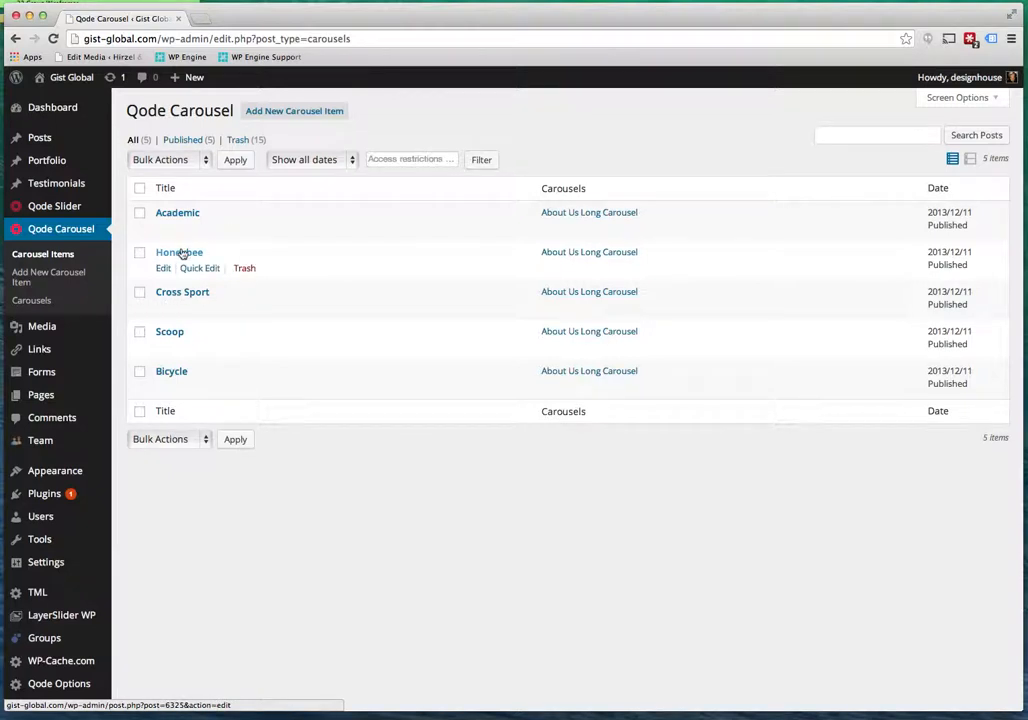
Open the Honeybee item and set its carousel image to honey-b.jpg from the Media Library.
{"action": "left_click", "coordinate": [198, 255]}
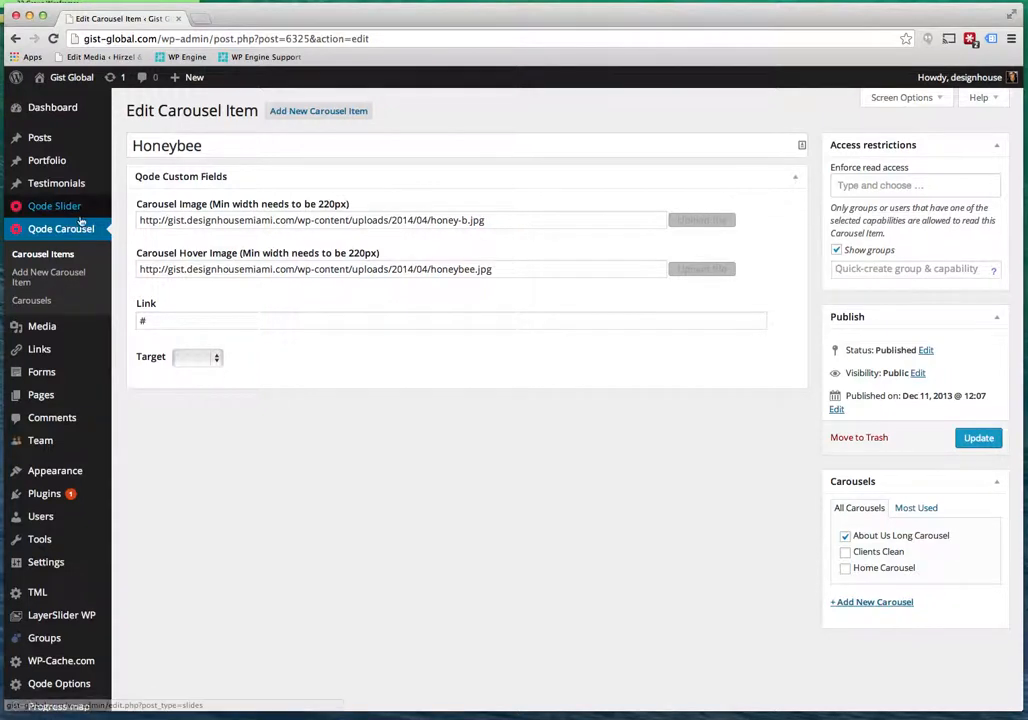
{"action": "left_click_drag", "start_coordinate": [599, 218], "coordinate": [125, 219]}
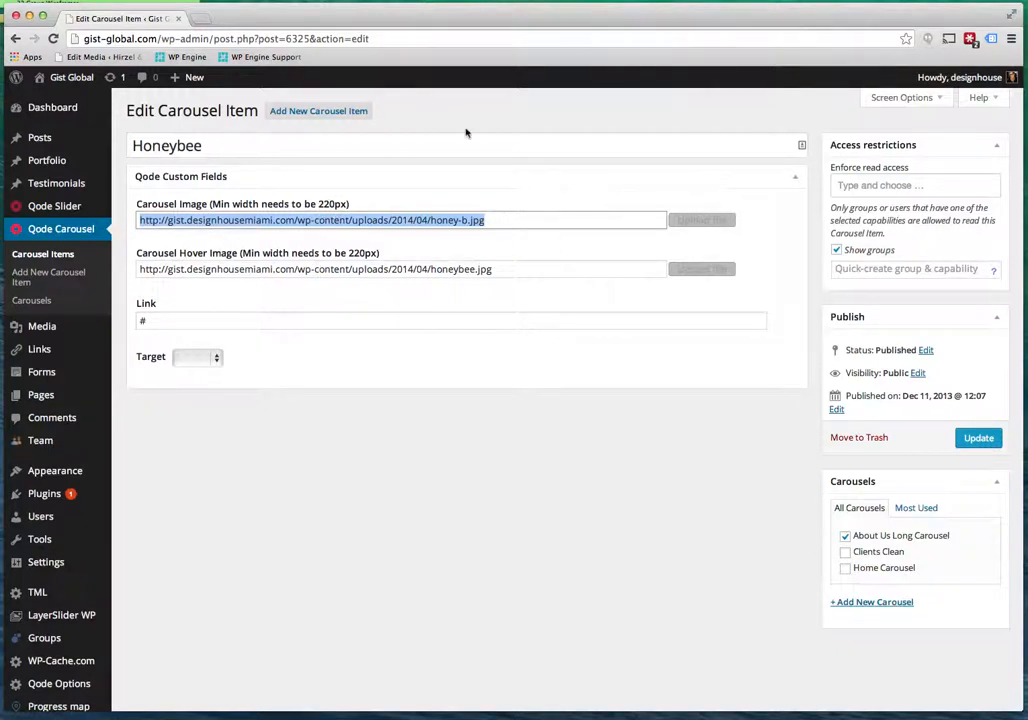
{"action": "left_click", "coordinate": [487, 219]}
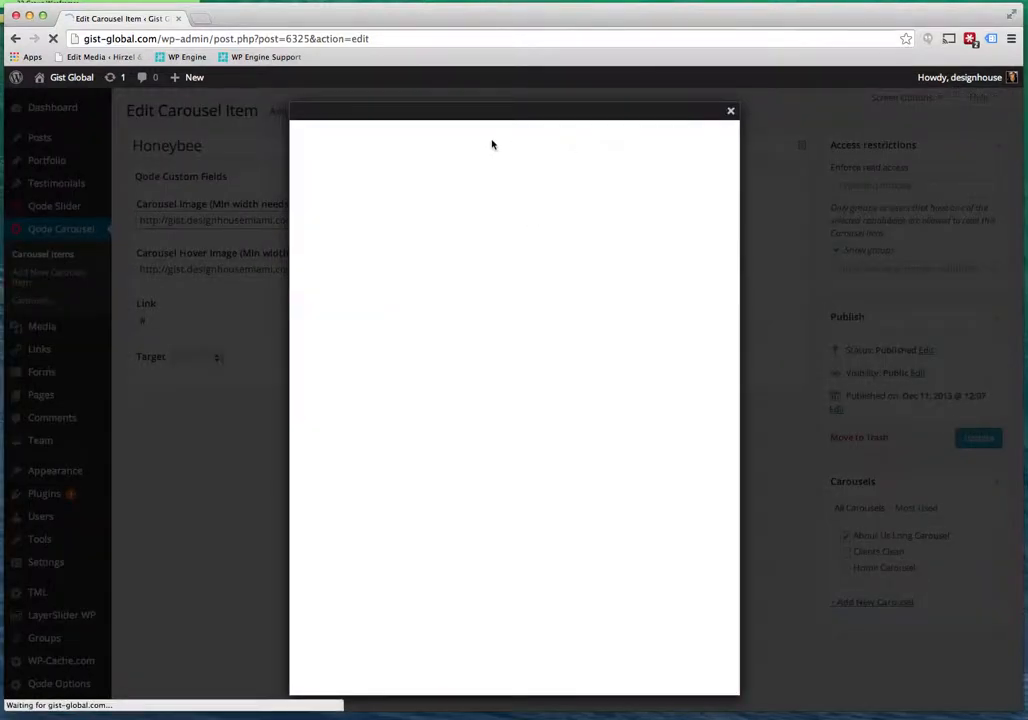
{"action": "left_click", "coordinate": [448, 140]}
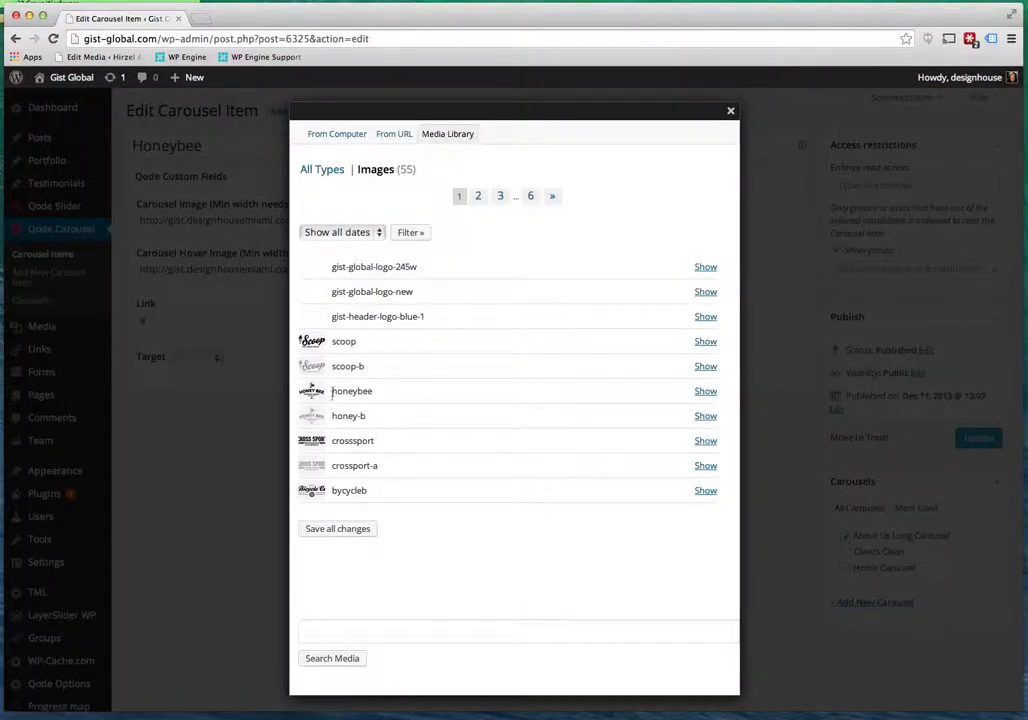
{"action": "left_click", "coordinate": [705, 416]}
{"action": "scroll", "coordinate": [555, 551], "scroll_direction": "down", "scroll_amount": 5}
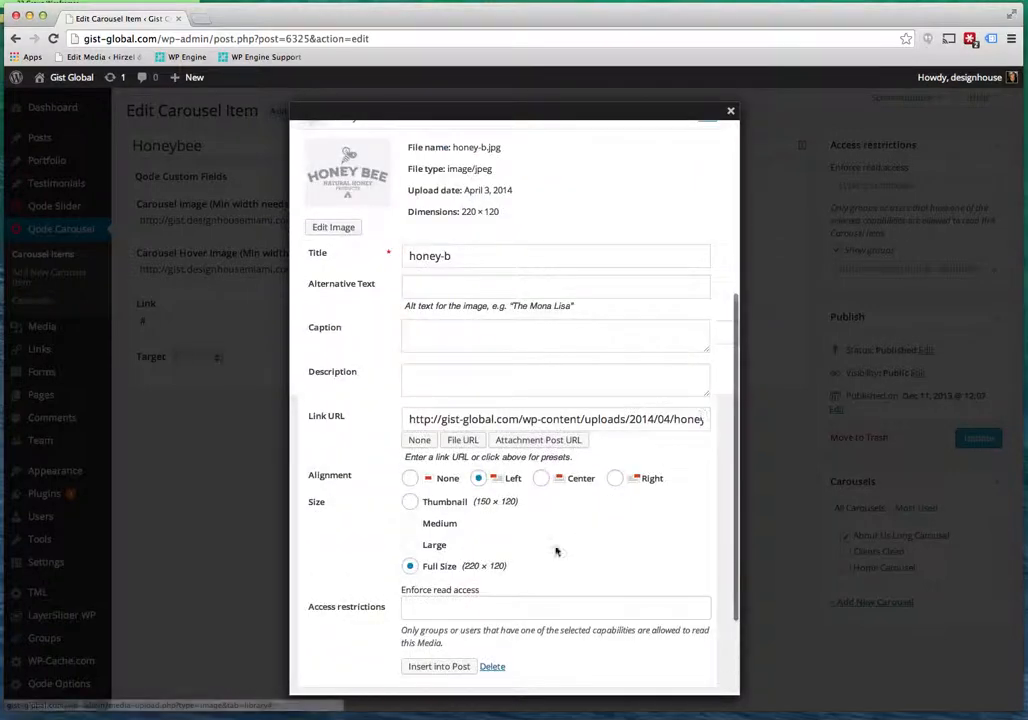
{"action": "left_click", "coordinate": [445, 665]}
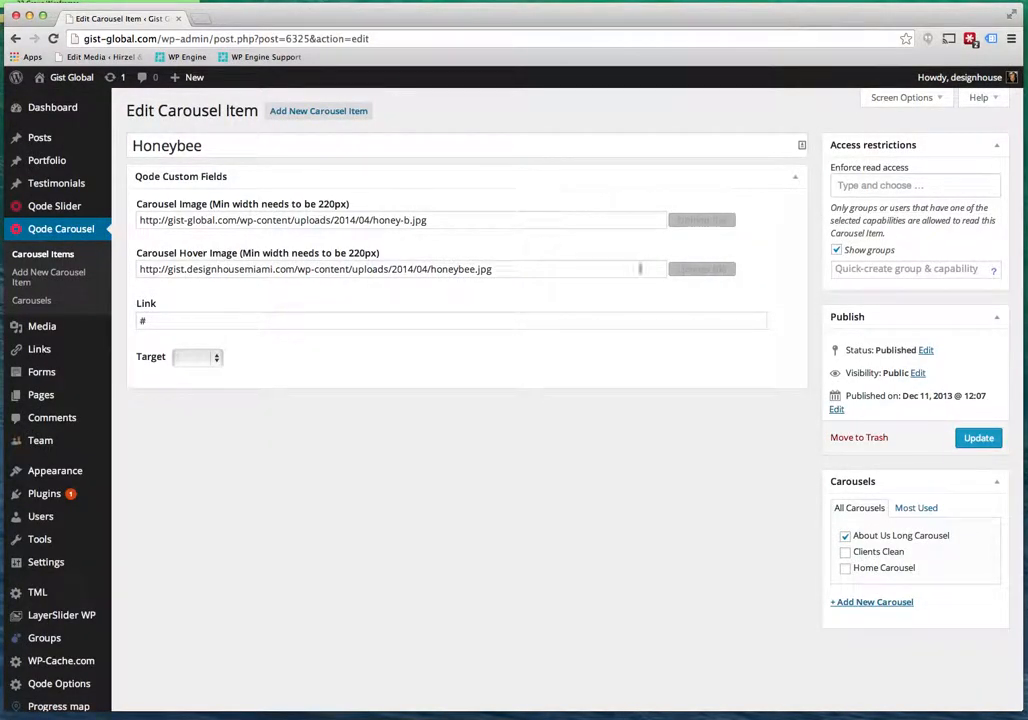
Set the Honeybee hover image to honeybee.jpg and update the item.
{"action": "left_click", "coordinate": [690, 270]}
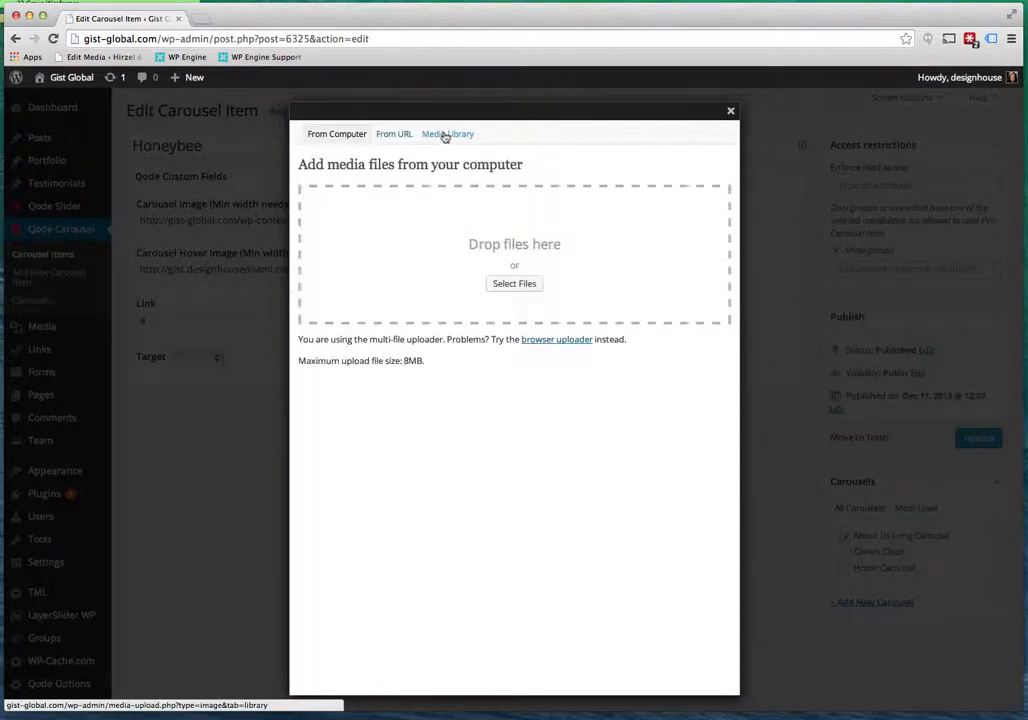
{"action": "left_click", "coordinate": [446, 136]}
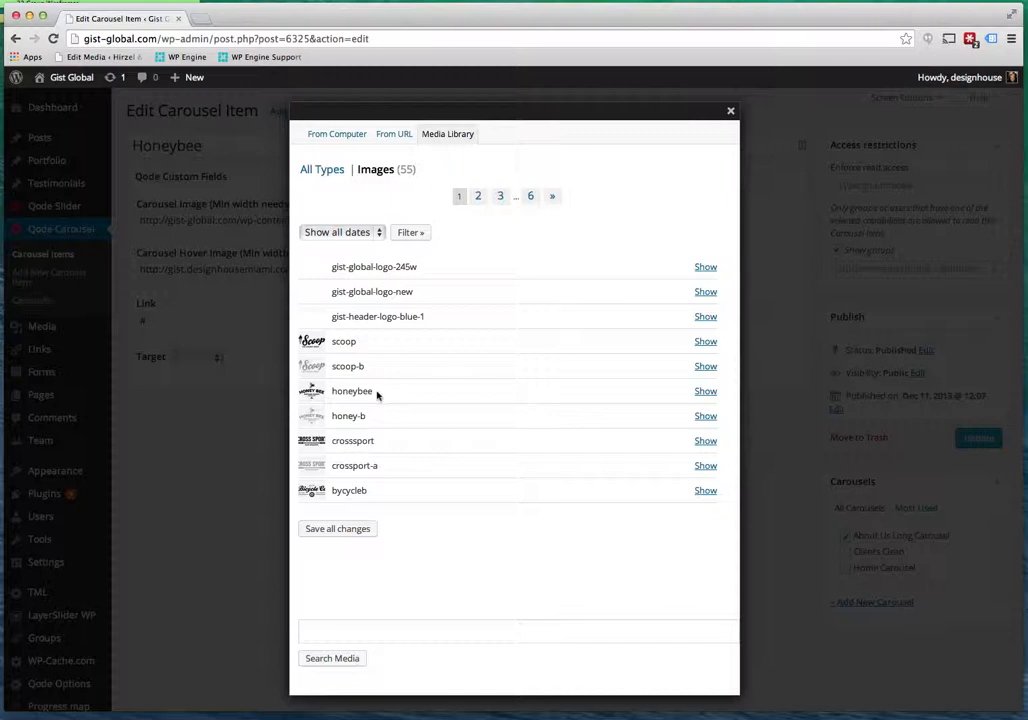
{"action": "left_click", "coordinate": [708, 392]}
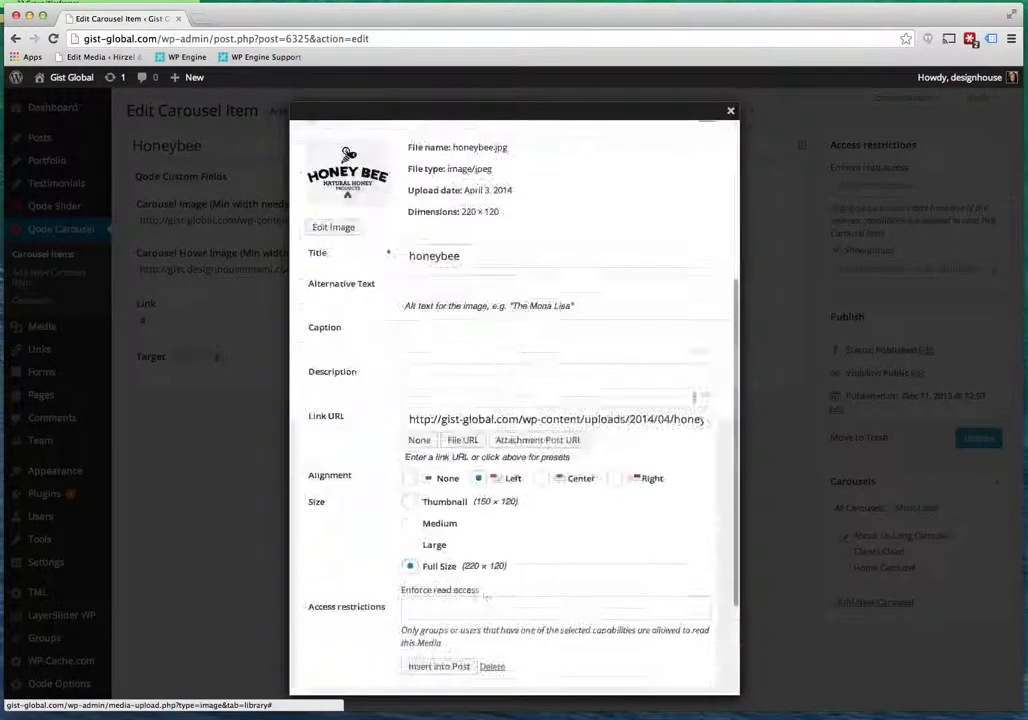
{"action": "left_click", "coordinate": [455, 668]}
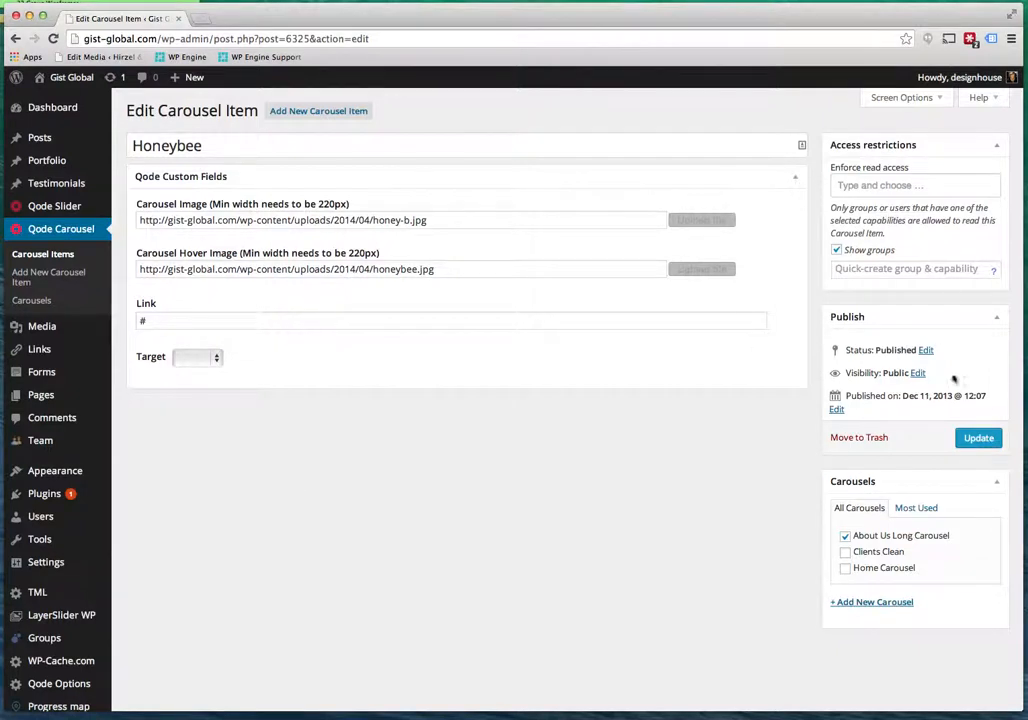
{"action": "left_click", "coordinate": [979, 438]}
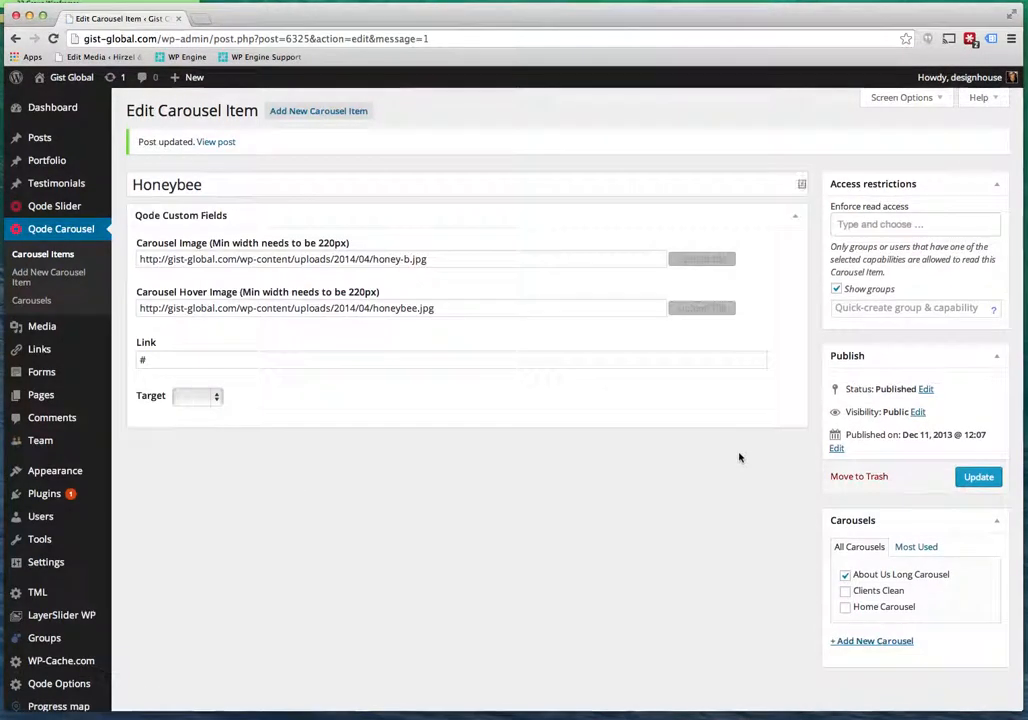
Update the Honeybee item again, leaving its Link field unchanged.
{"action": "left_click", "coordinate": [148, 359]}
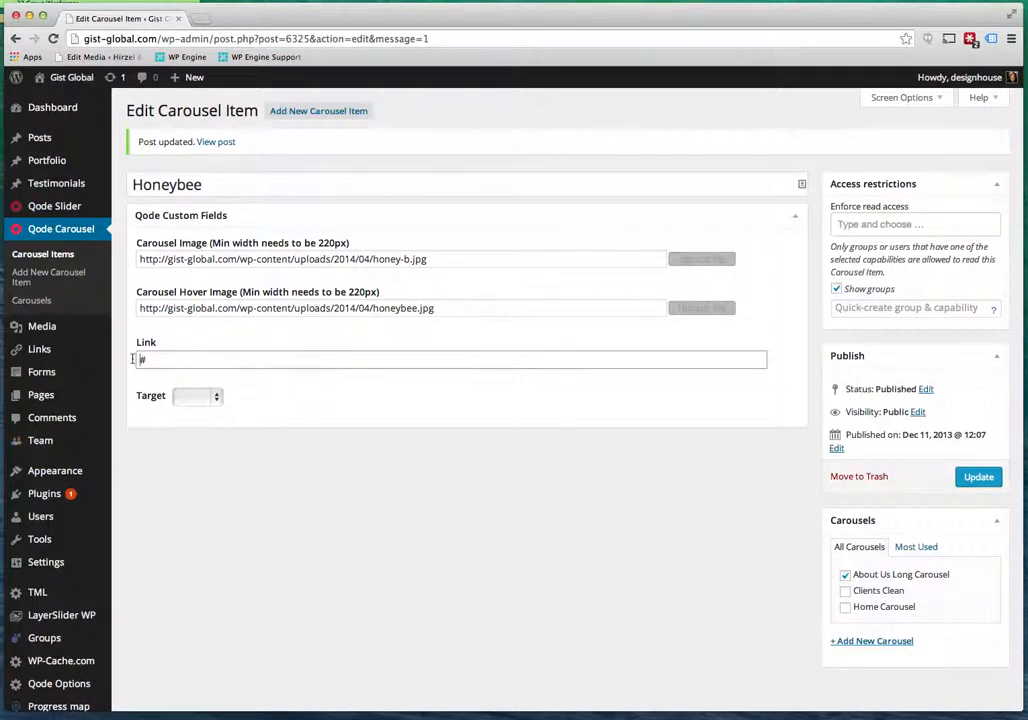
{"action": "mouse_move", "coordinate": [40, 349]}
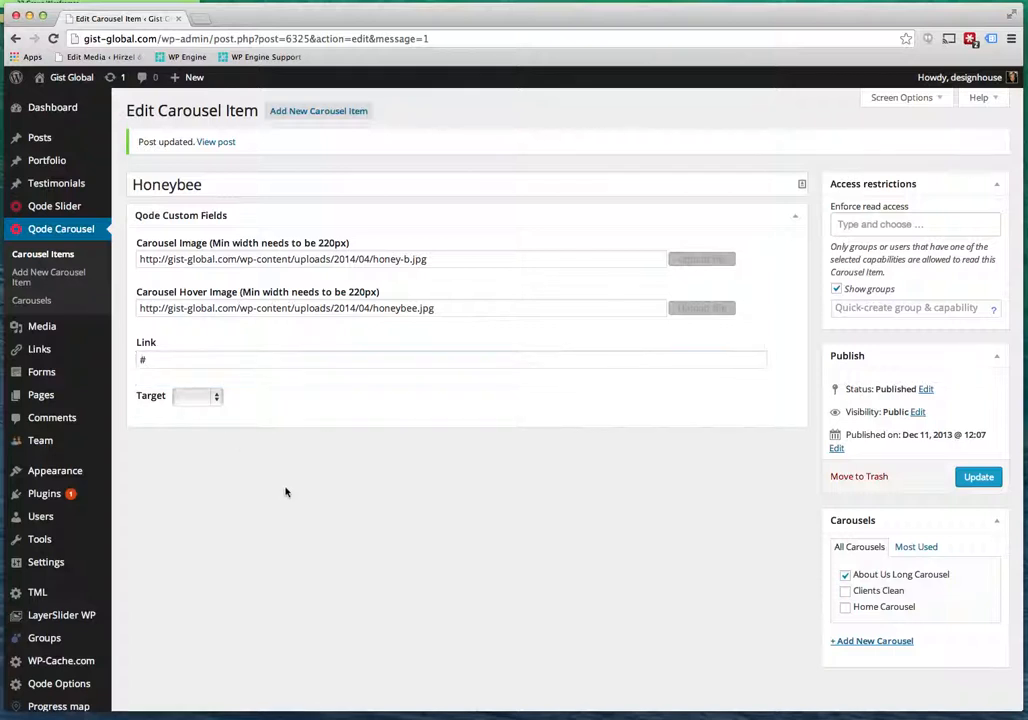
{"action": "left_click", "coordinate": [978, 477]}
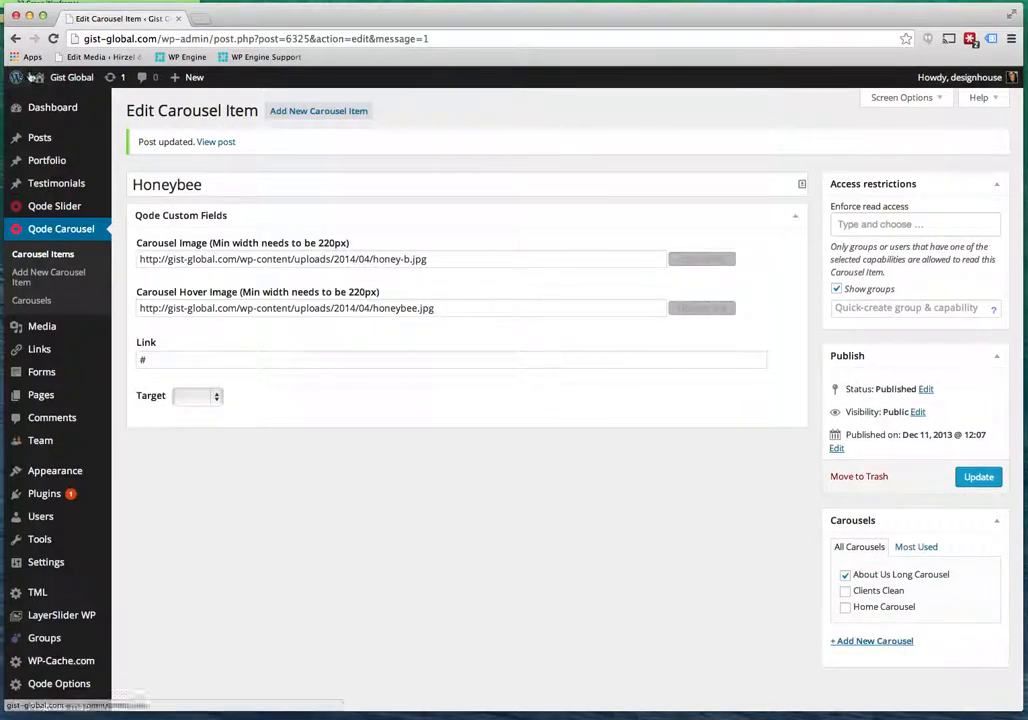
Visit the live site and view the Company page's Strategic Partners logos.
{"action": "left_click", "coordinate": [72, 79]}
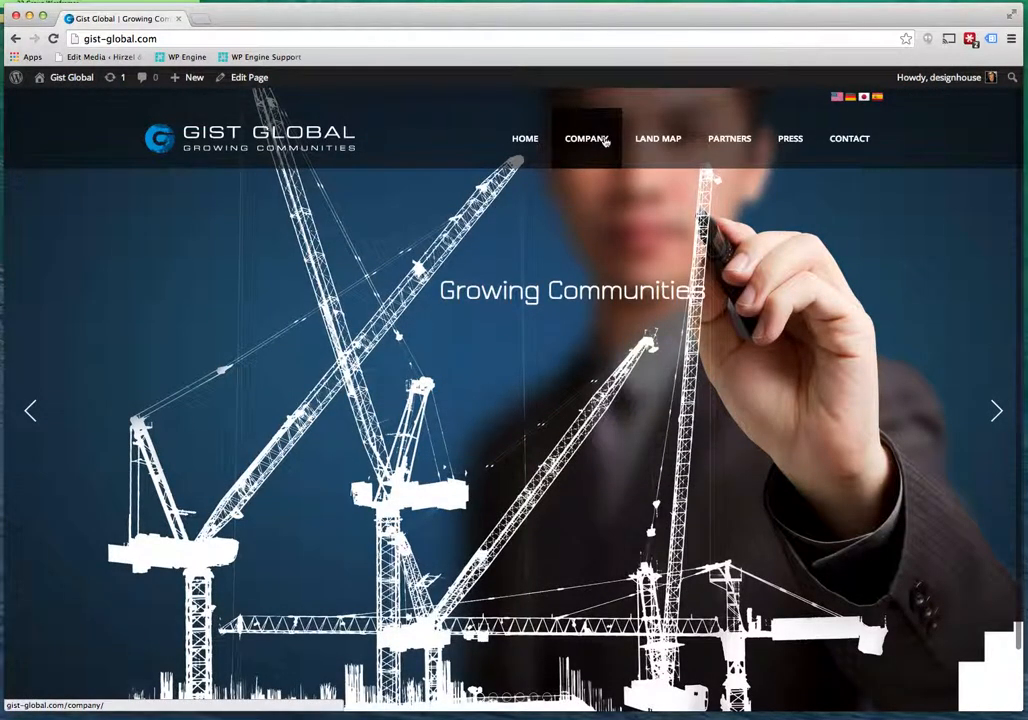
{"action": "left_click", "coordinate": [604, 141]}
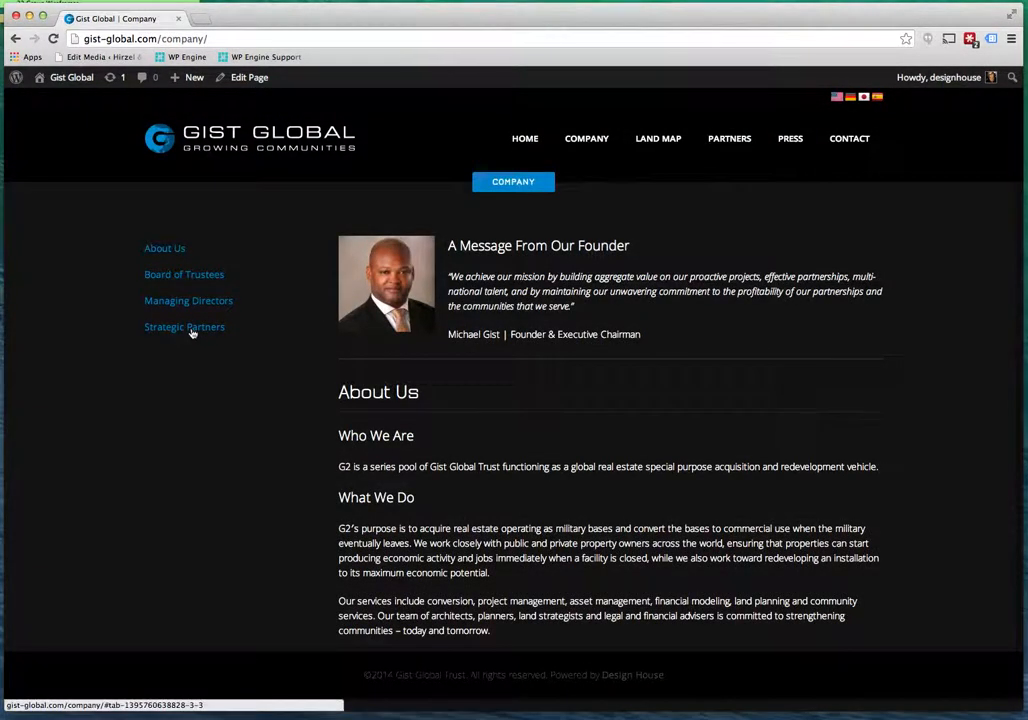
{"action": "left_click", "coordinate": [193, 333]}
{"action": "left_click", "coordinate": [53, 39]}
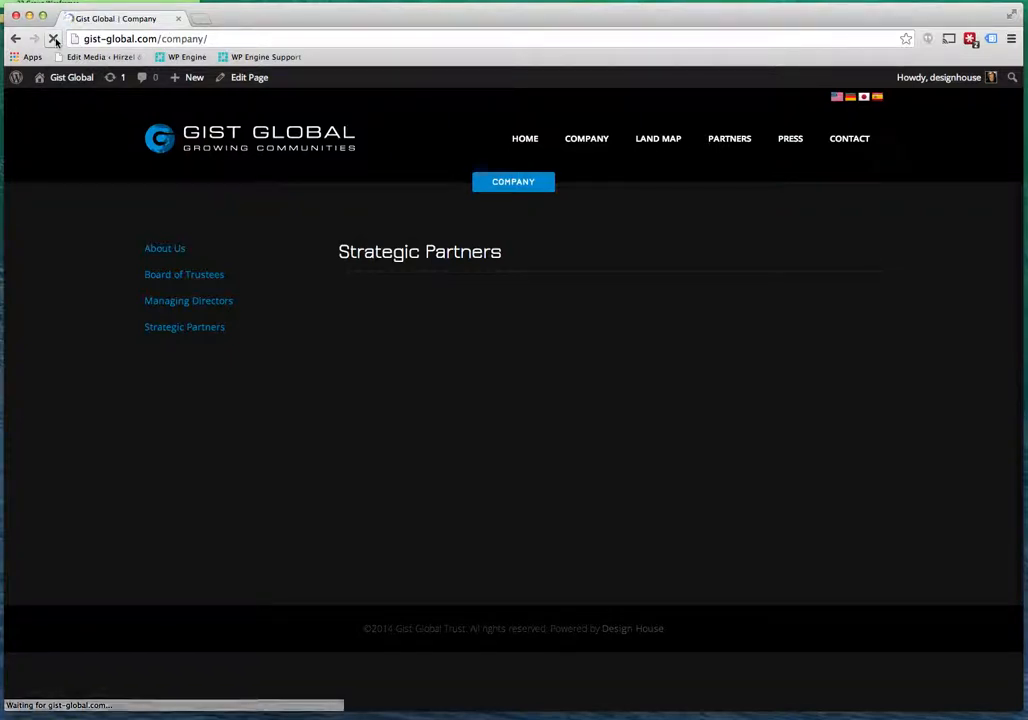
{"action": "left_click", "coordinate": [189, 328]}
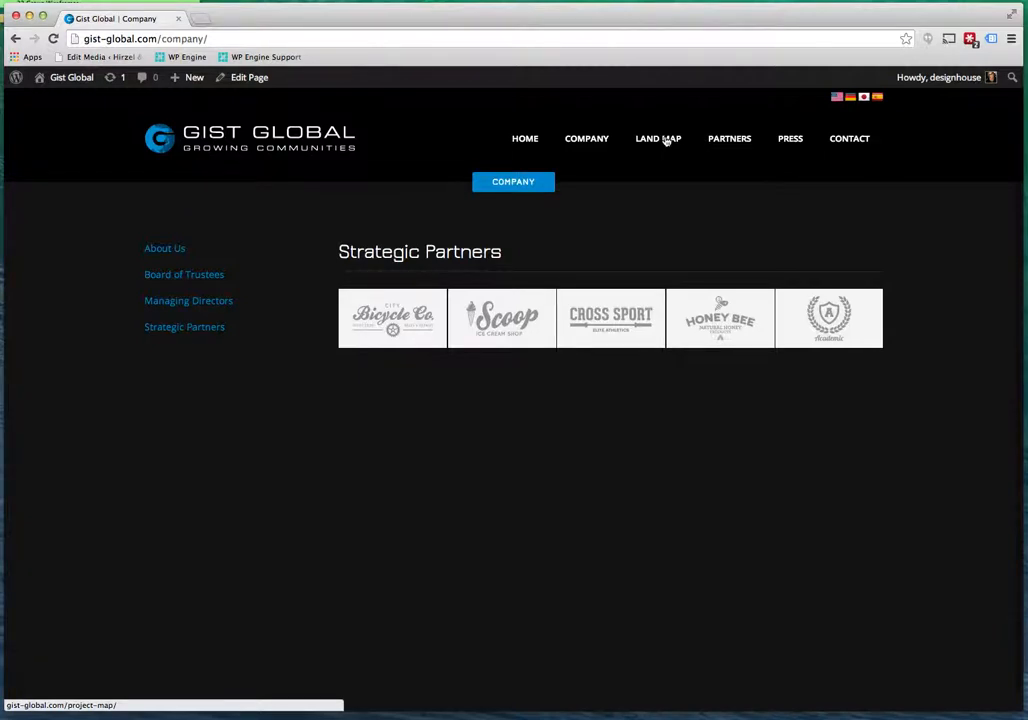
View the live Land Map page, then return to the admin Dashboard.
{"action": "left_click", "coordinate": [666, 141]}
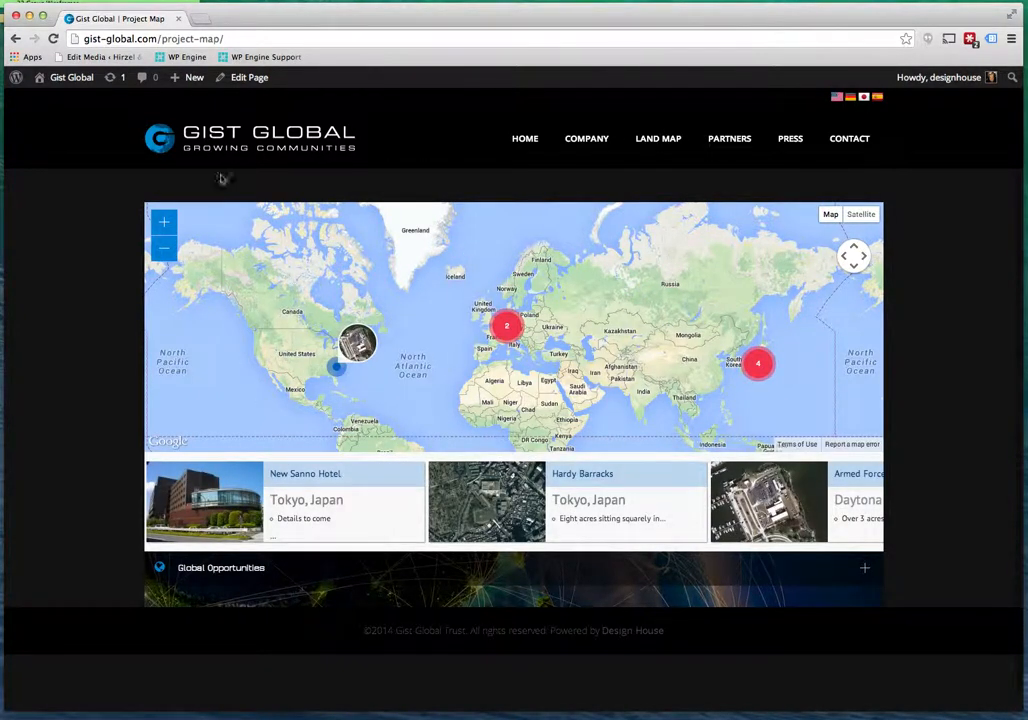
{"action": "mouse_move", "coordinate": [66, 80]}
{"action": "left_click", "coordinate": [57, 101]}
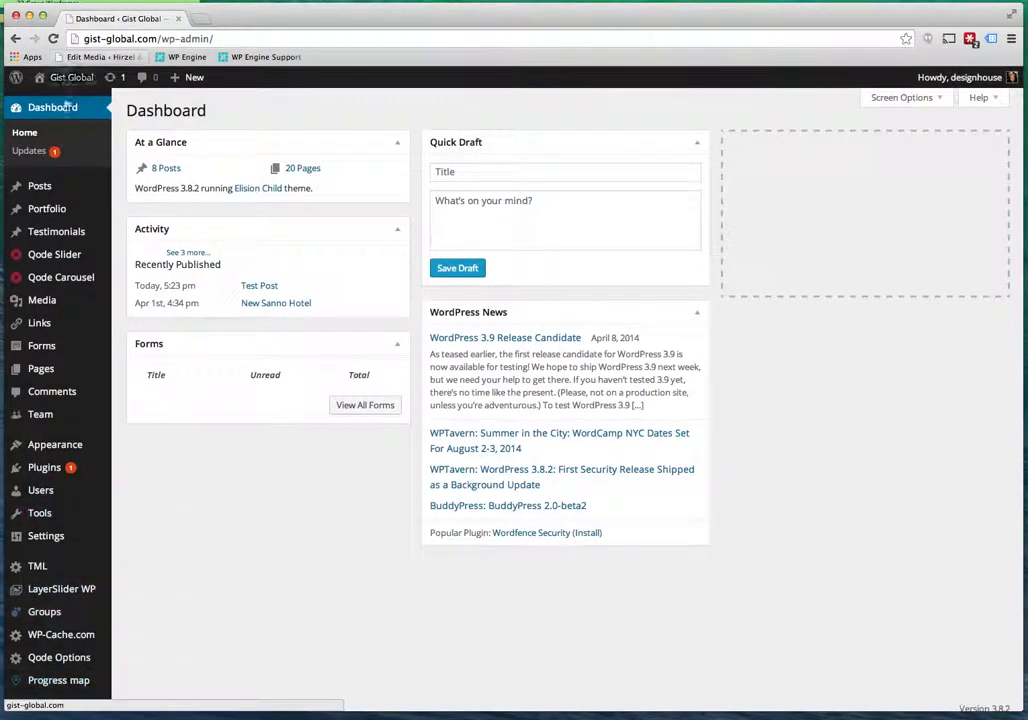
Start a new post titled 'title' and file it under the G2 category.
{"action": "mouse_move", "coordinate": [81, 189]}
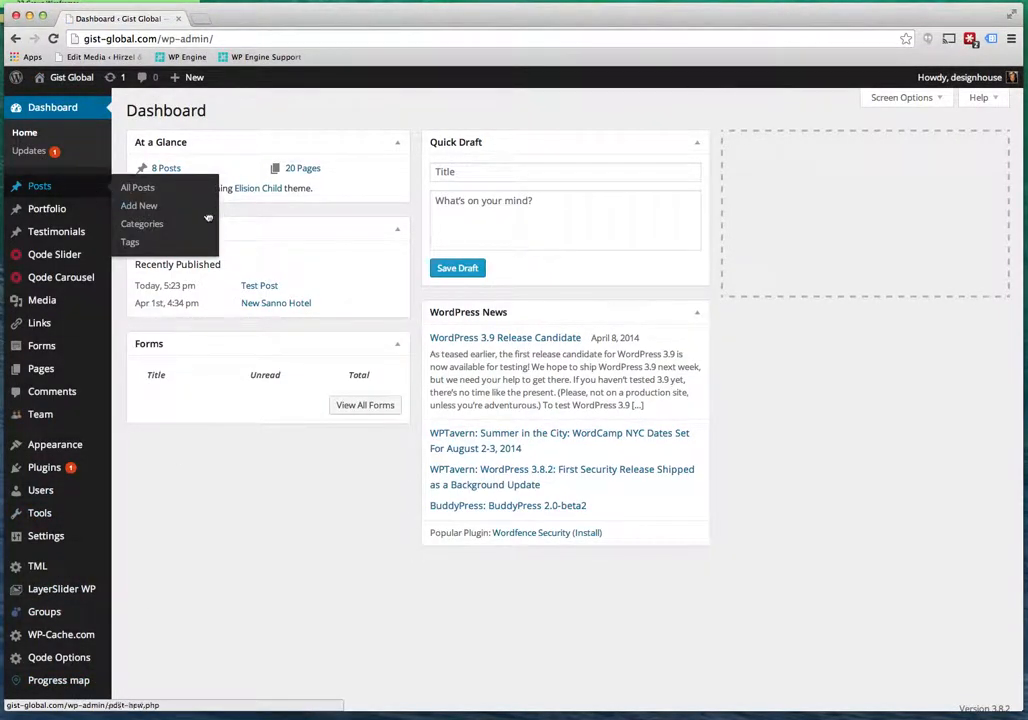
{"action": "left_click", "coordinate": [142, 209]}
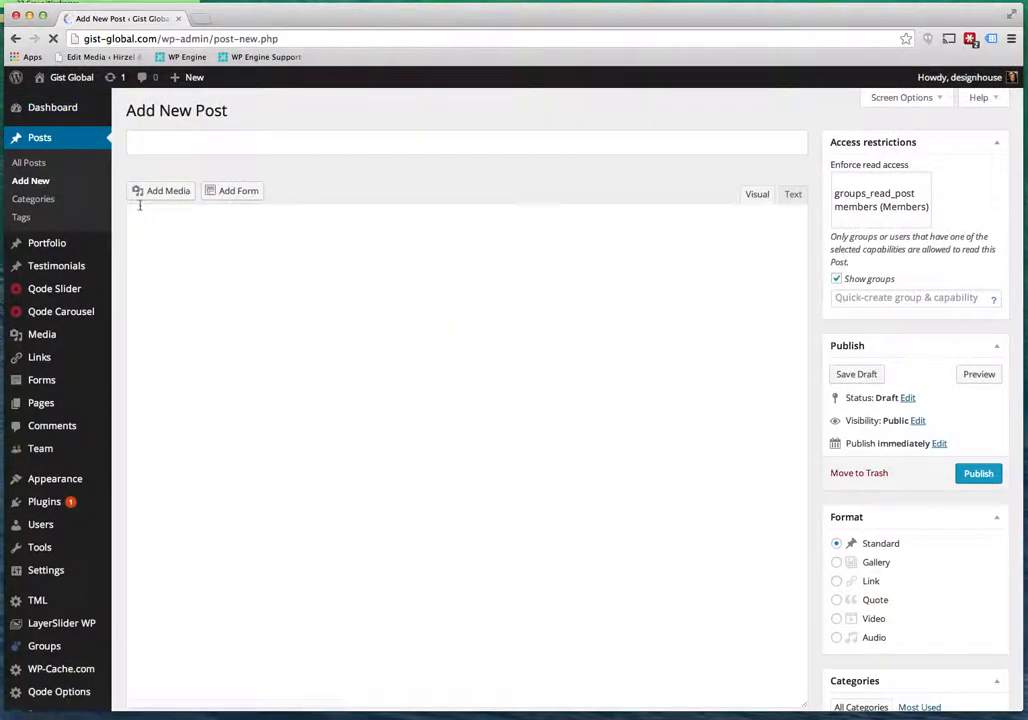
{"action": "left_click", "coordinate": [171, 143]}
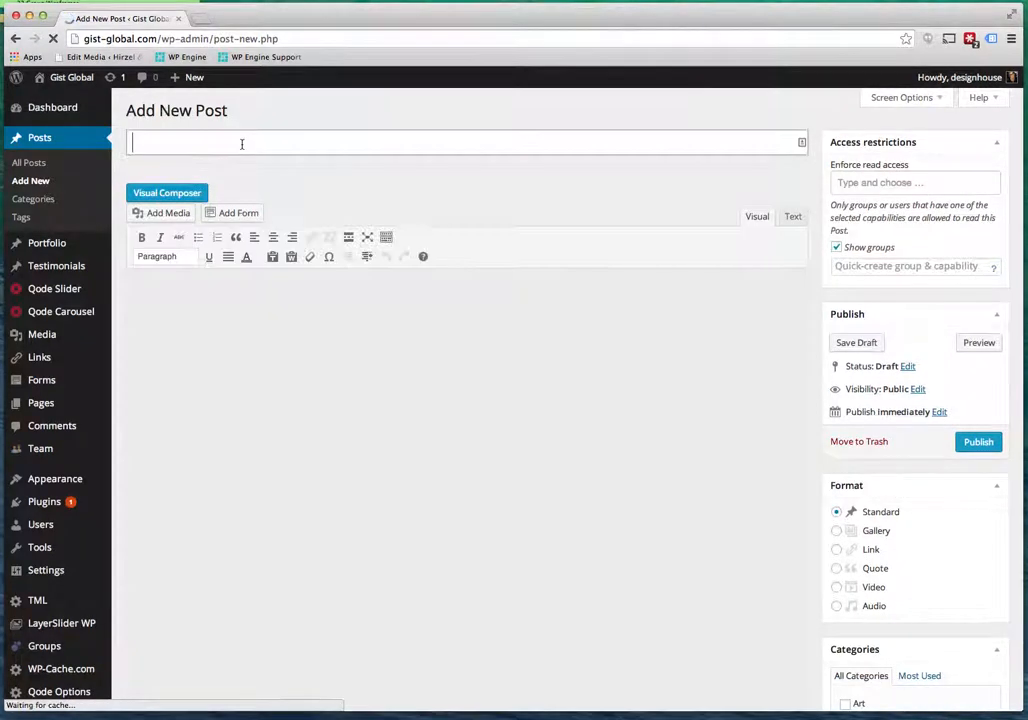
{"action": "type", "text": "title"}
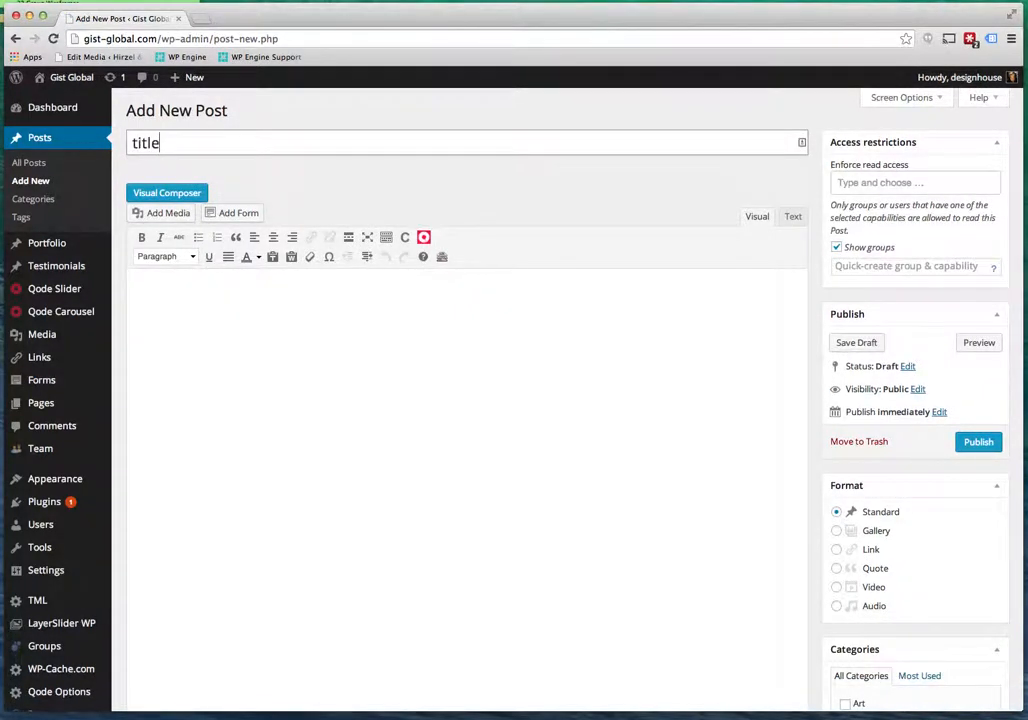
{"action": "scroll", "coordinate": [918, 522], "scroll_direction": "down", "scroll_amount": 2}
{"action": "scroll", "coordinate": [918, 522], "scroll_direction": "down", "scroll_amount": 1}
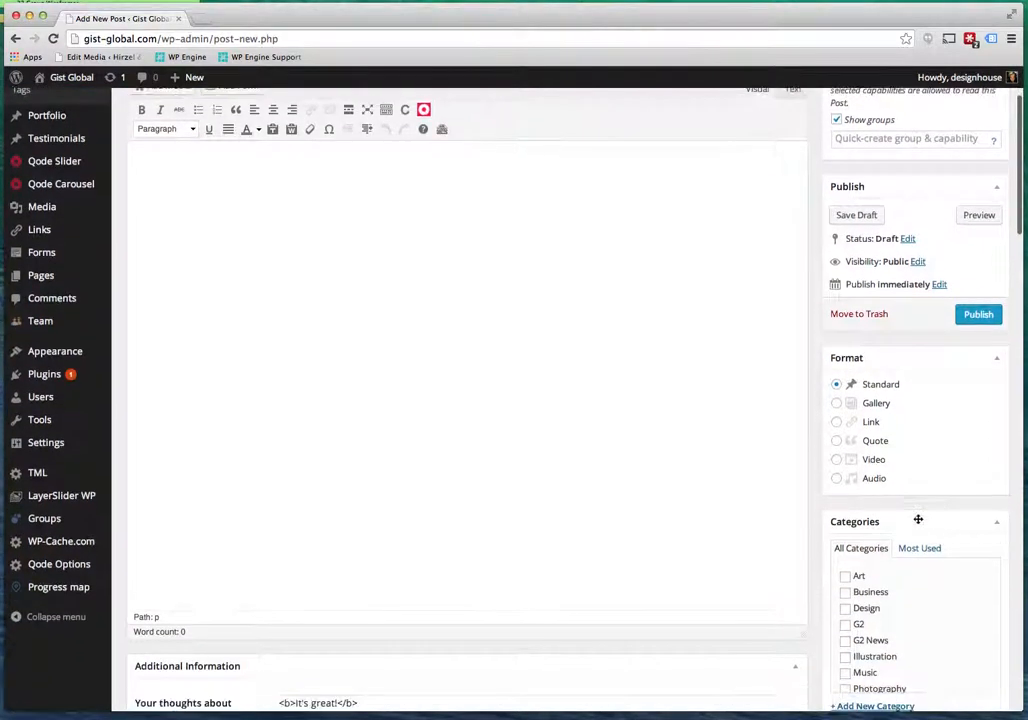
{"action": "left_click", "coordinate": [845, 625]}
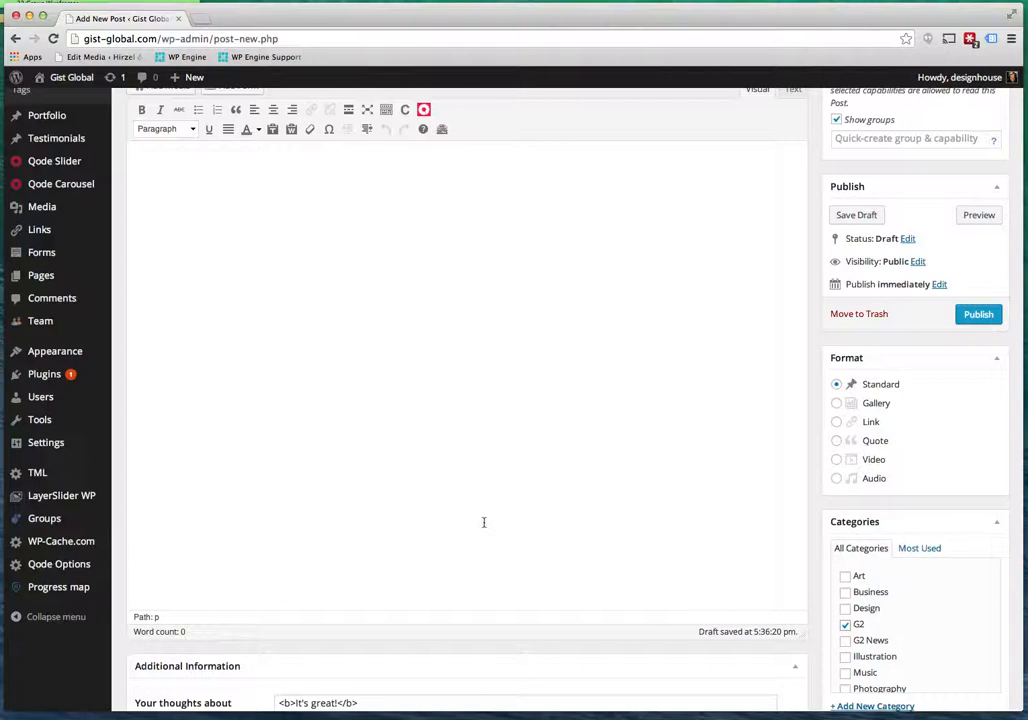
Type test text into the post body and delete it, leaving the body empty.
{"action": "scroll", "coordinate": [483, 522], "scroll_direction": "down", "scroll_amount": 5}
{"action": "scroll", "coordinate": [483, 522], "scroll_direction": "down", "scroll_amount": 15}
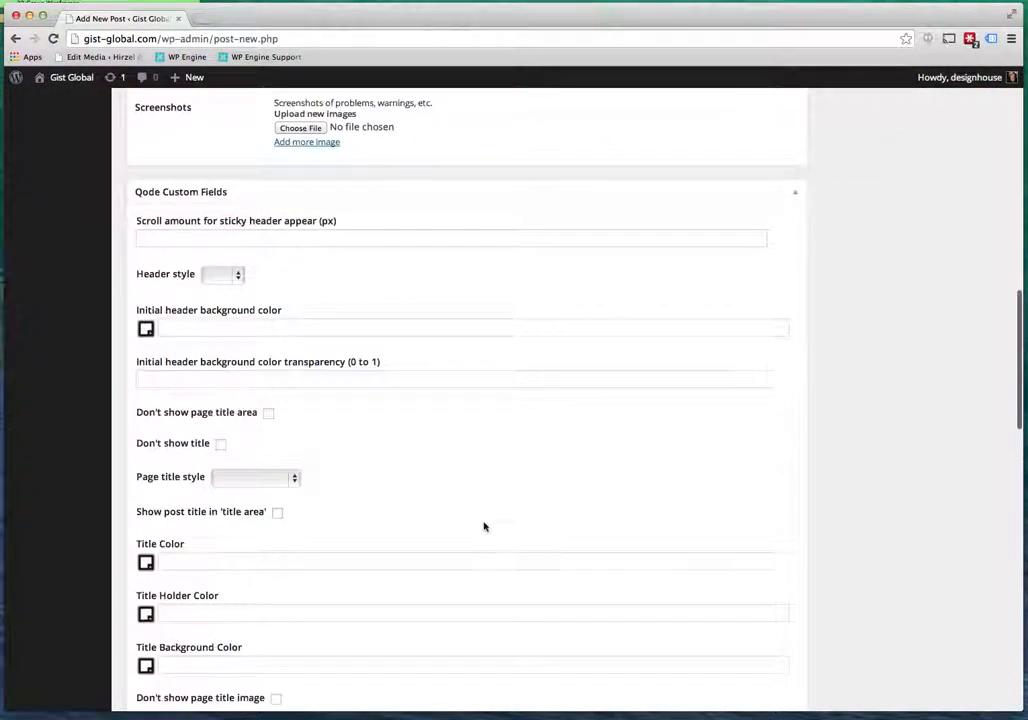
{"action": "scroll", "coordinate": [484, 527], "scroll_direction": "down", "scroll_amount": 18}
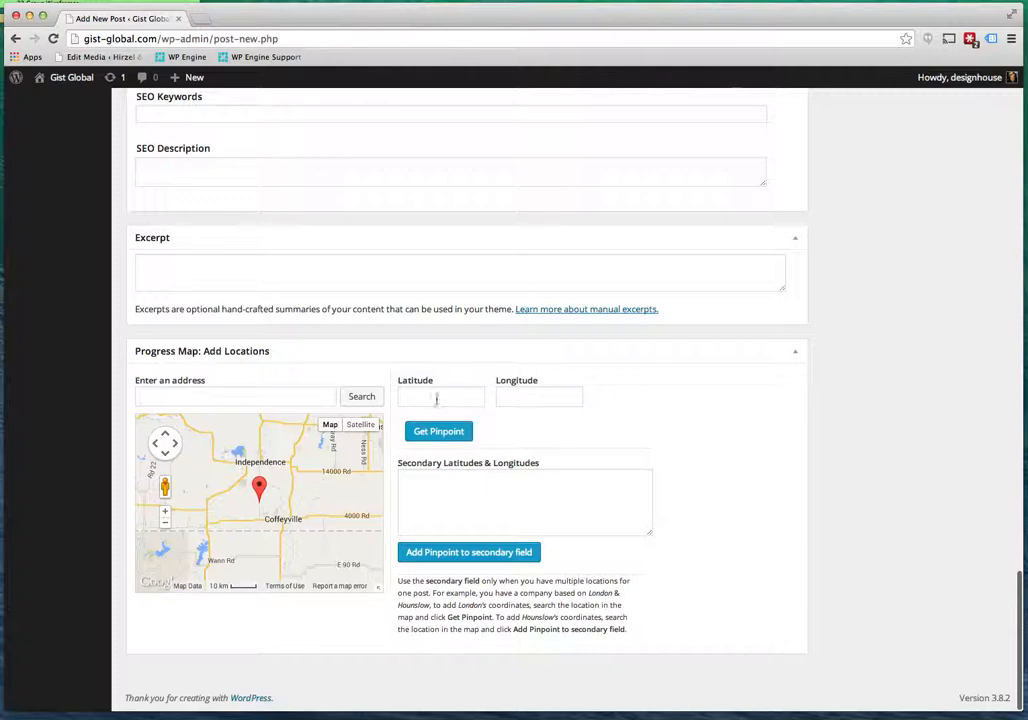
{"action": "scroll", "coordinate": [590, 401], "scroll_direction": "up", "scroll_amount": 20}
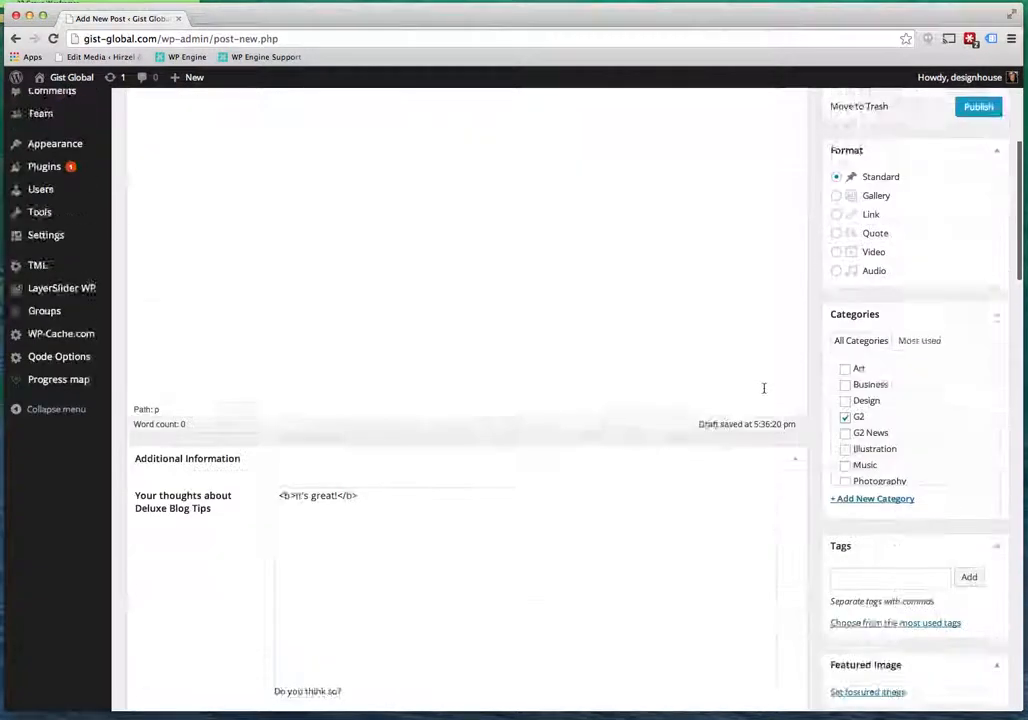
{"action": "left_click", "coordinate": [294, 333]}
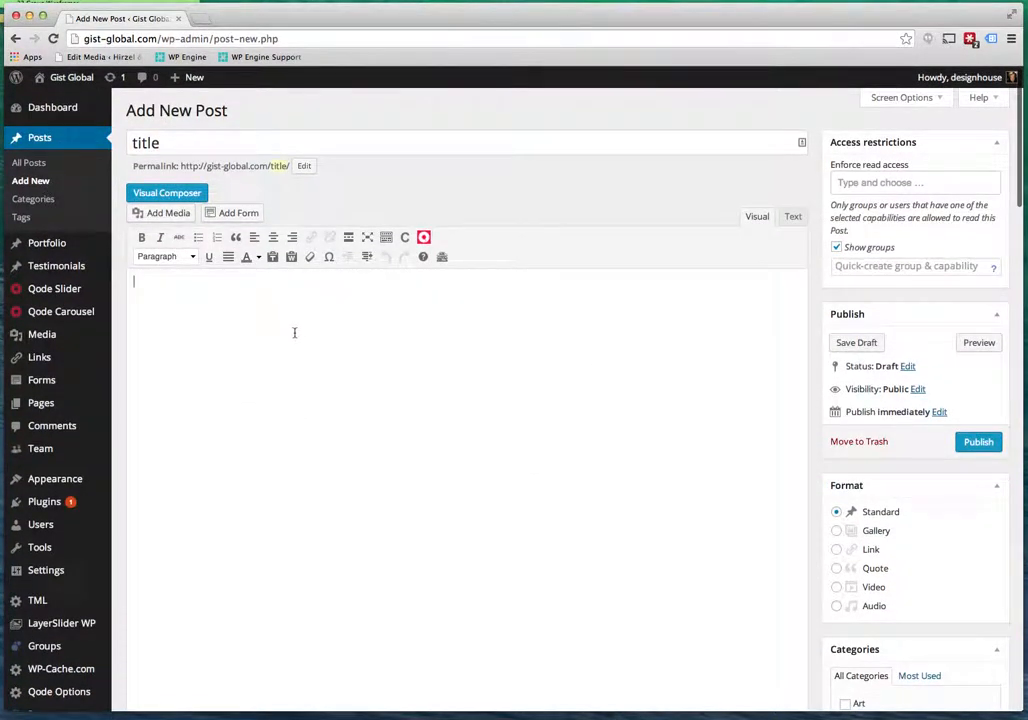
{"action": "type", "text": "sdkfhdskjhfks"}
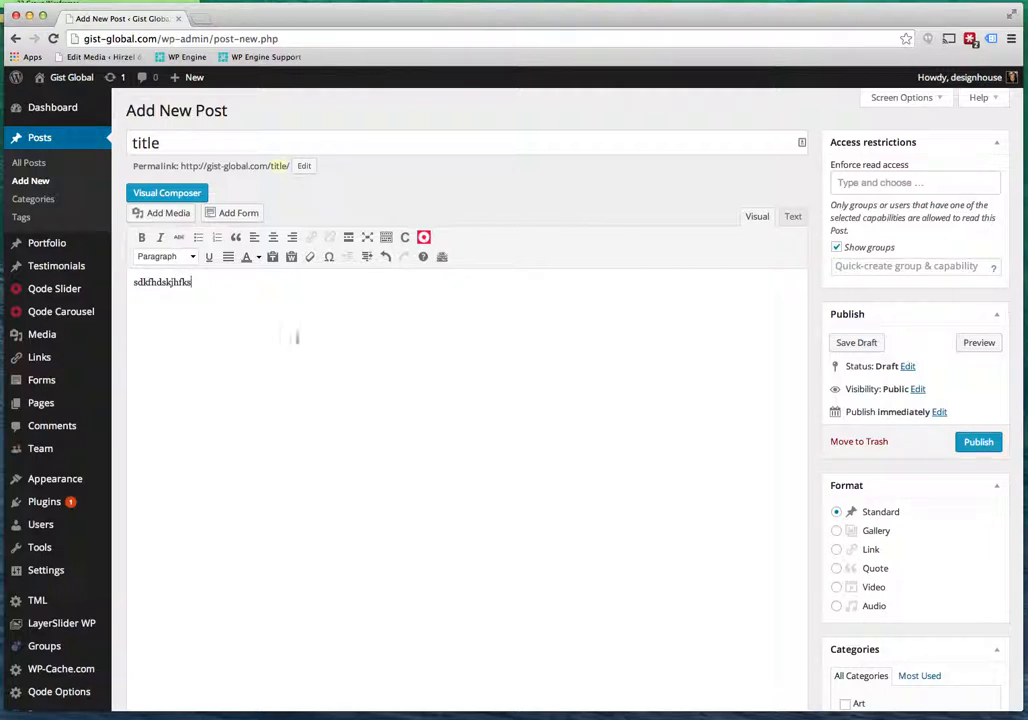
{"action": "left_click_drag", "start_coordinate": [241, 288], "coordinate": [131, 283]}
{"action": "key", "text": "BackSpace"}
Leave the unsaved new post and open the New Sanno Hotel post for editing.
{"action": "left_click", "coordinate": [29, 163]}
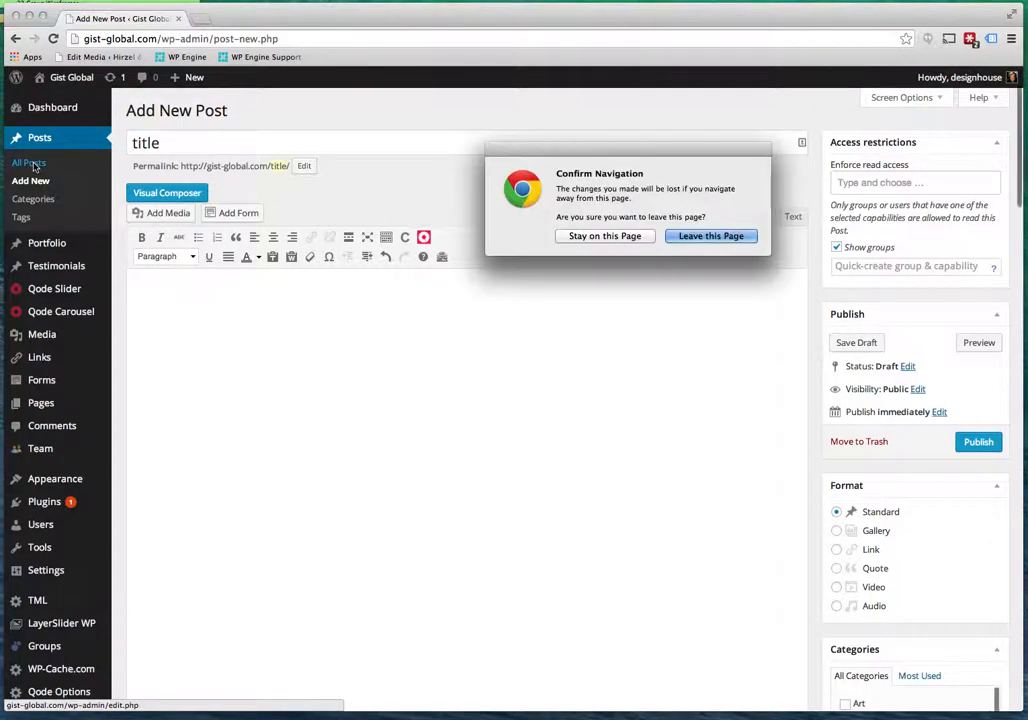
{"action": "left_click", "coordinate": [727, 299]}
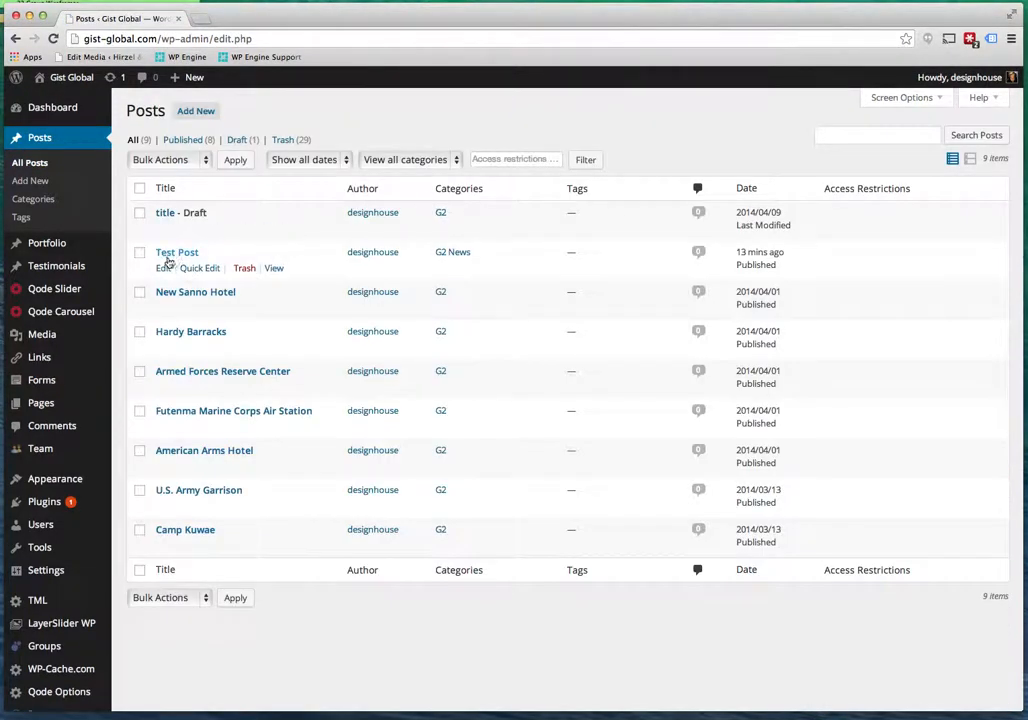
{"action": "left_click", "coordinate": [200, 296]}
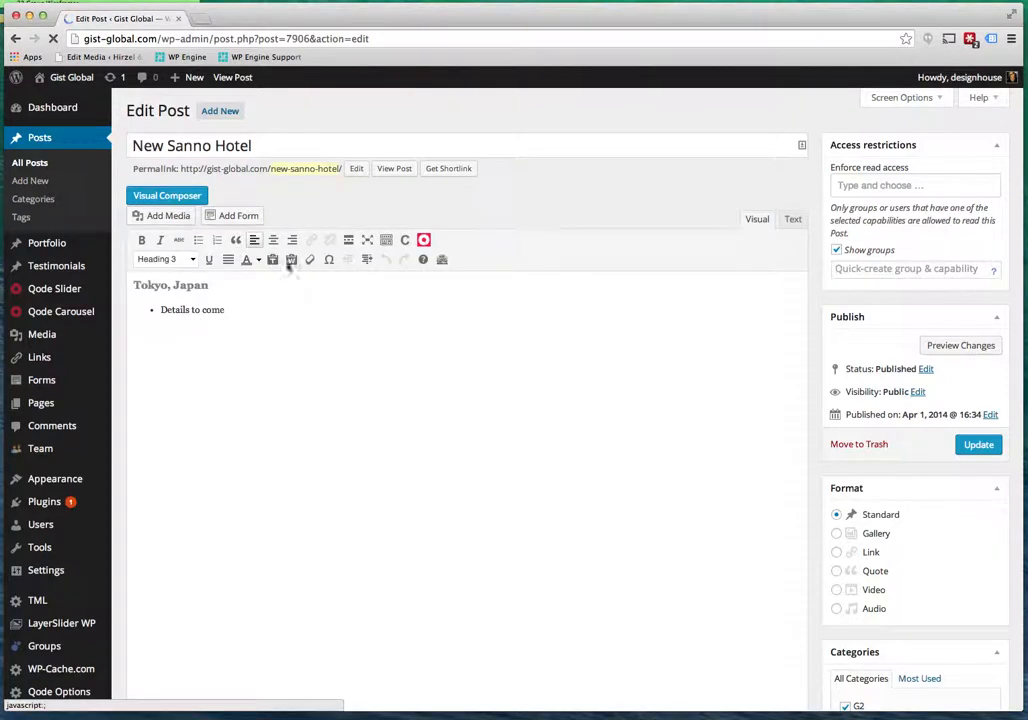
Make the bullet line under 'Tokyo, Japan' a plain paragraph and select the heading.
{"action": "left_click_drag", "start_coordinate": [132, 284], "coordinate": [238, 307]}
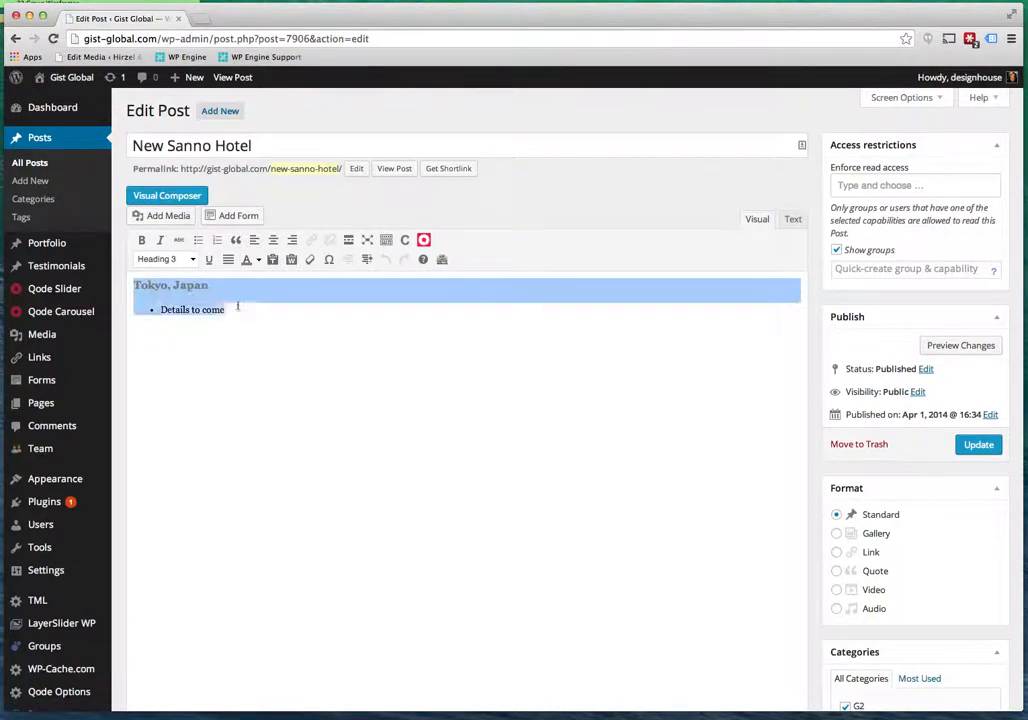
{"action": "left_click", "coordinate": [170, 280]}
{"action": "left_click_drag", "start_coordinate": [209, 285], "coordinate": [127, 284]}
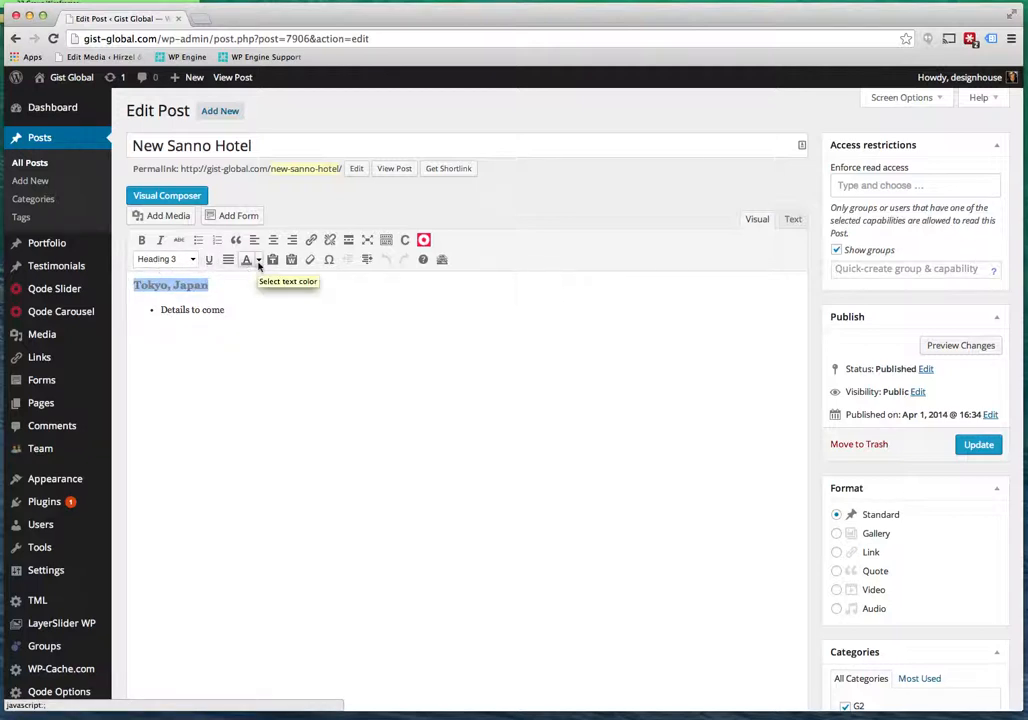
{"action": "left_click_drag", "start_coordinate": [228, 309], "coordinate": [151, 306]}
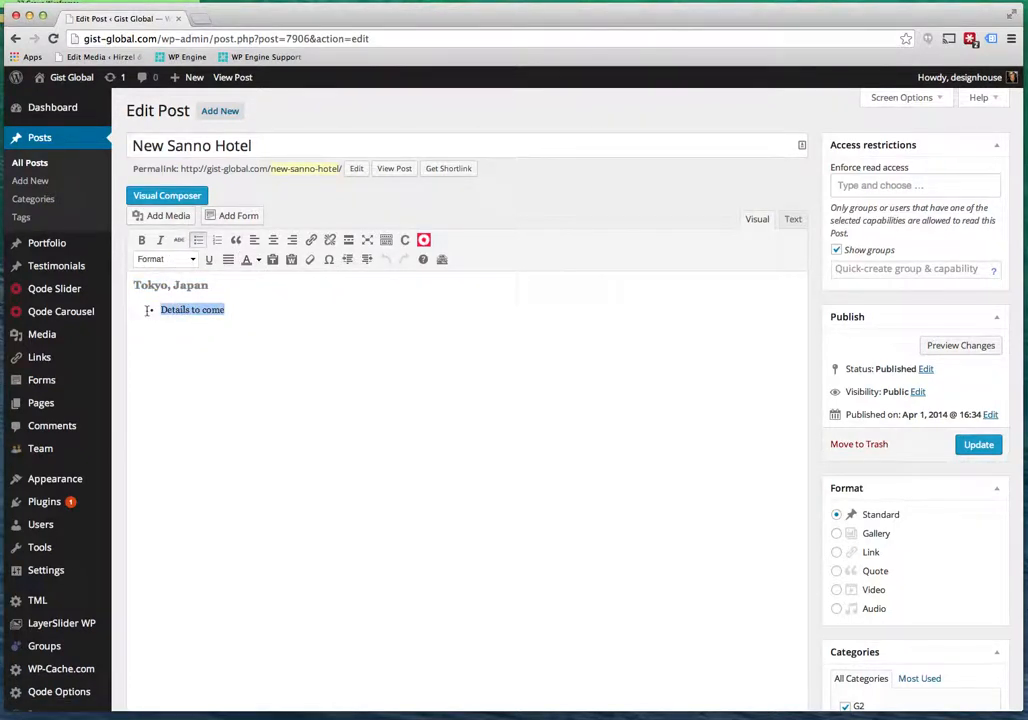
{"action": "left_click", "coordinate": [192, 260]}
{"action": "left_click", "coordinate": [168, 292]}
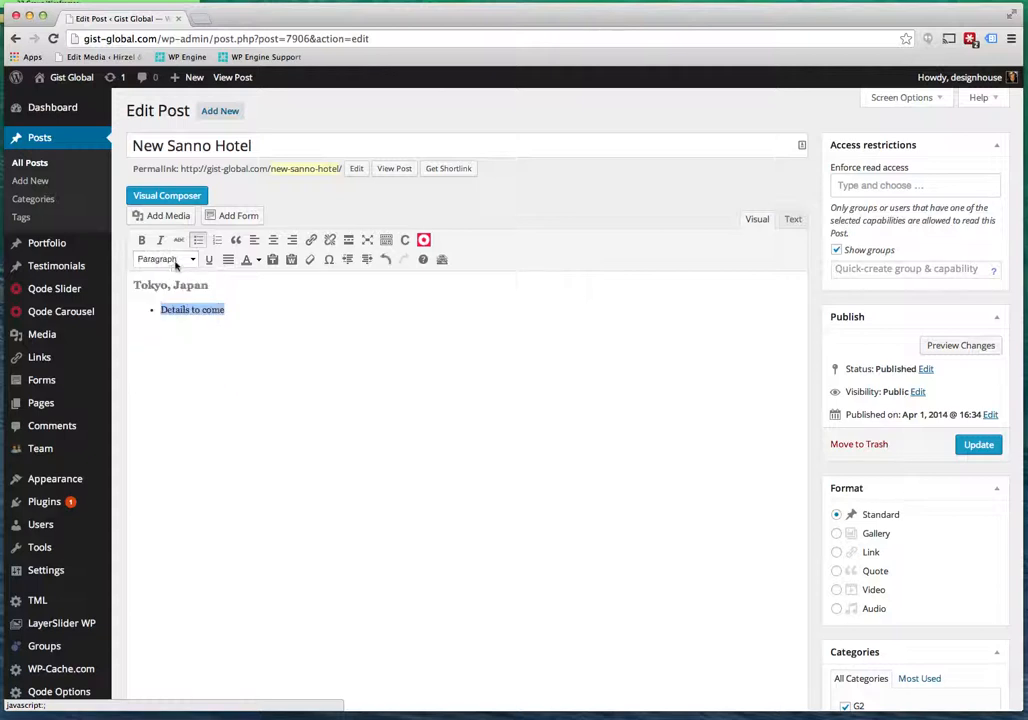
{"action": "left_click", "coordinate": [226, 307]}
{"action": "left_click_drag", "start_coordinate": [209, 285], "coordinate": [139, 284]}
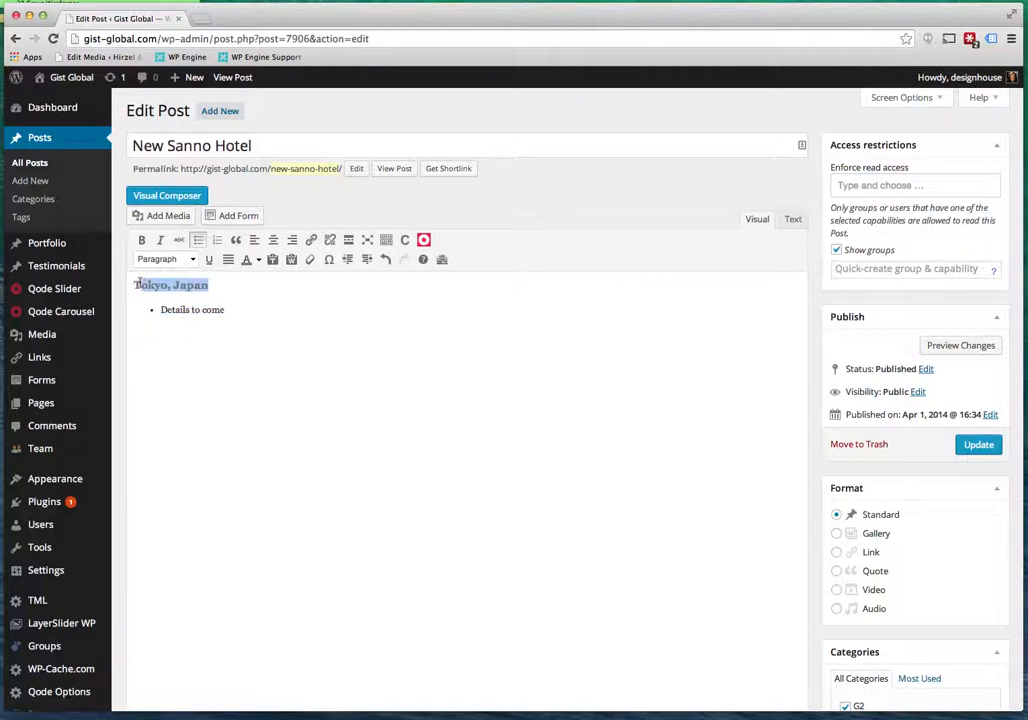
{"action": "left_click", "coordinate": [232, 309]}
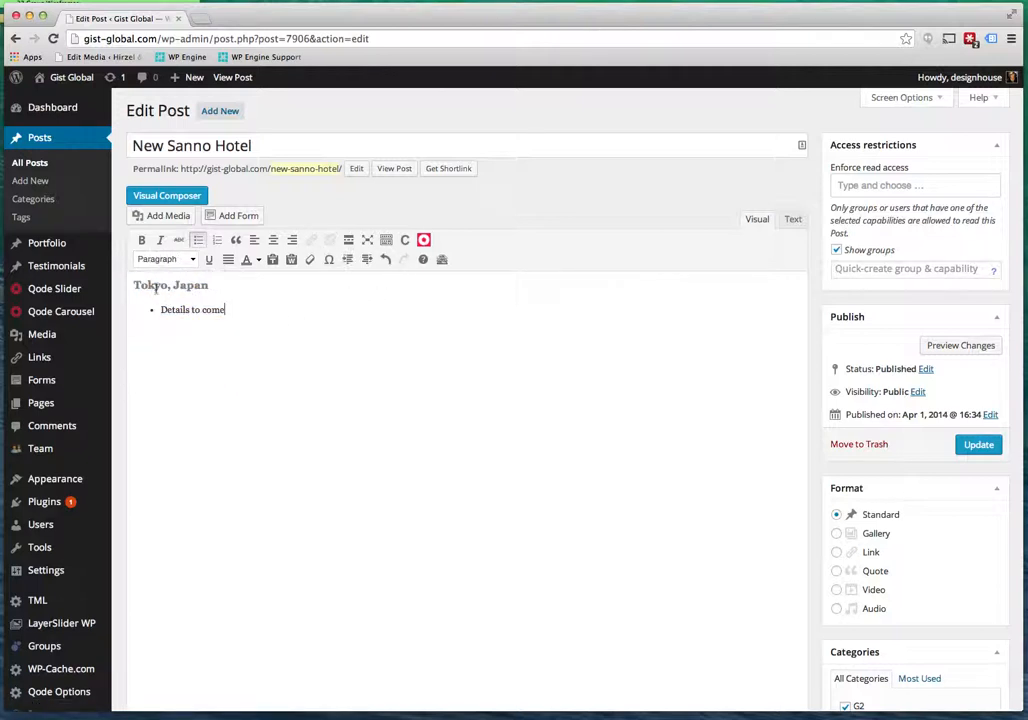
{"action": "left_click_drag", "start_coordinate": [134, 285], "coordinate": [420, 282]}
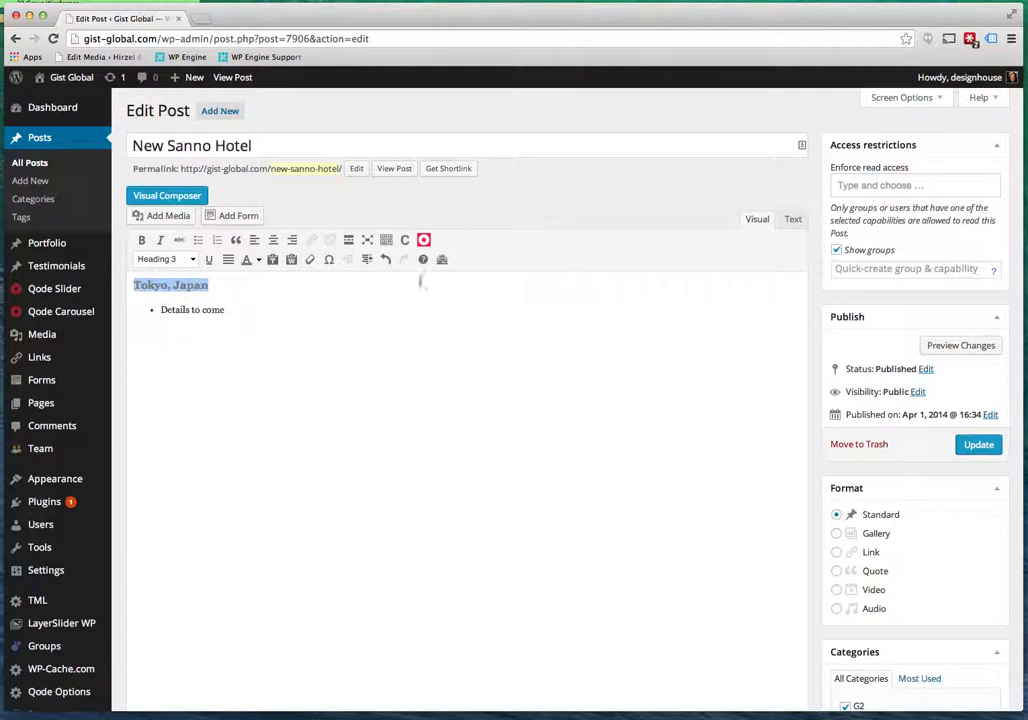
Check the post's HTML in the Text view, switch back to Visual, and return to All Posts.
{"action": "left_click", "coordinate": [793, 220]}
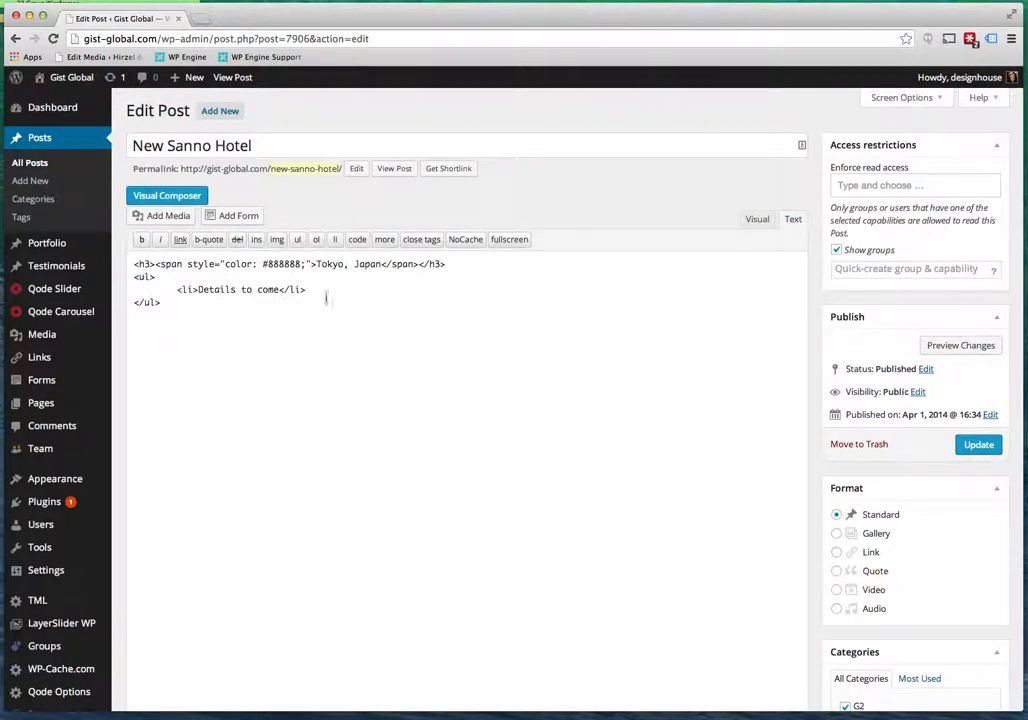
{"action": "left_click", "coordinate": [755, 223]}
{"action": "scroll", "coordinate": [738, 521], "scroll_direction": "down", "scroll_amount": 4}
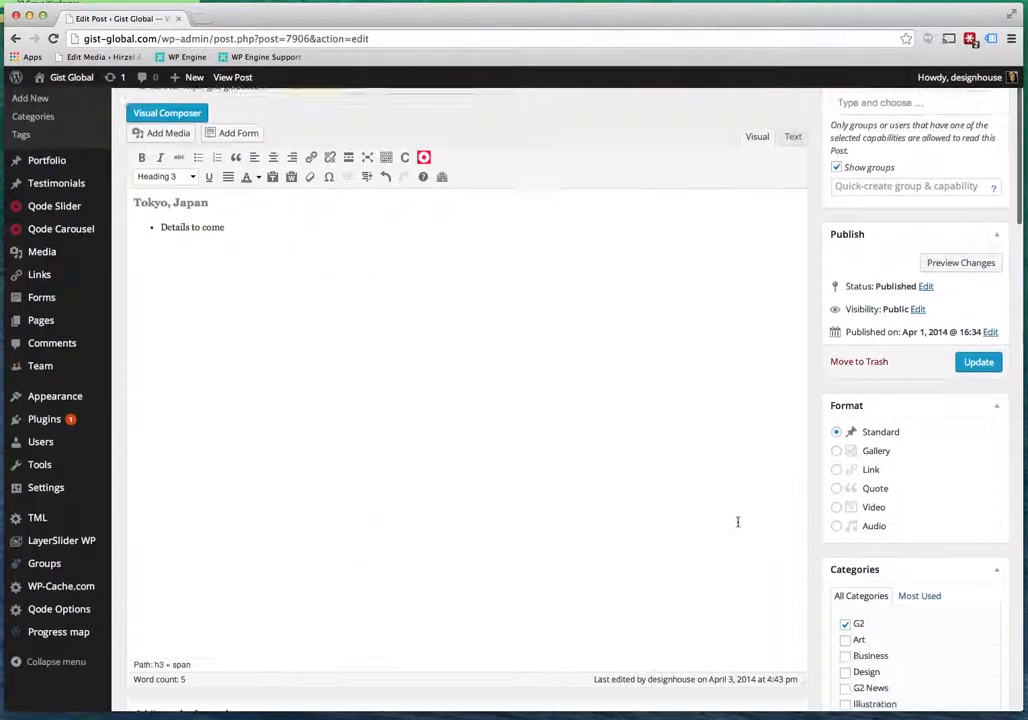
{"action": "scroll", "coordinate": [738, 521], "scroll_direction": "up", "scroll_amount": 4}
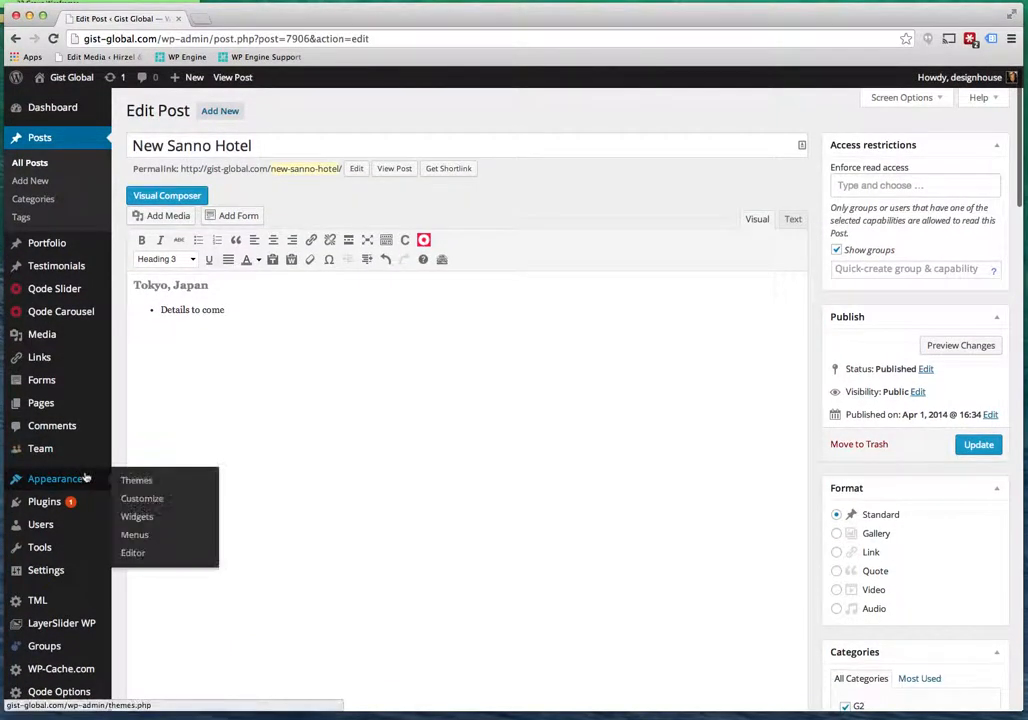
{"action": "scroll", "coordinate": [46, 166], "scroll_direction": "down", "scroll_amount": 1}
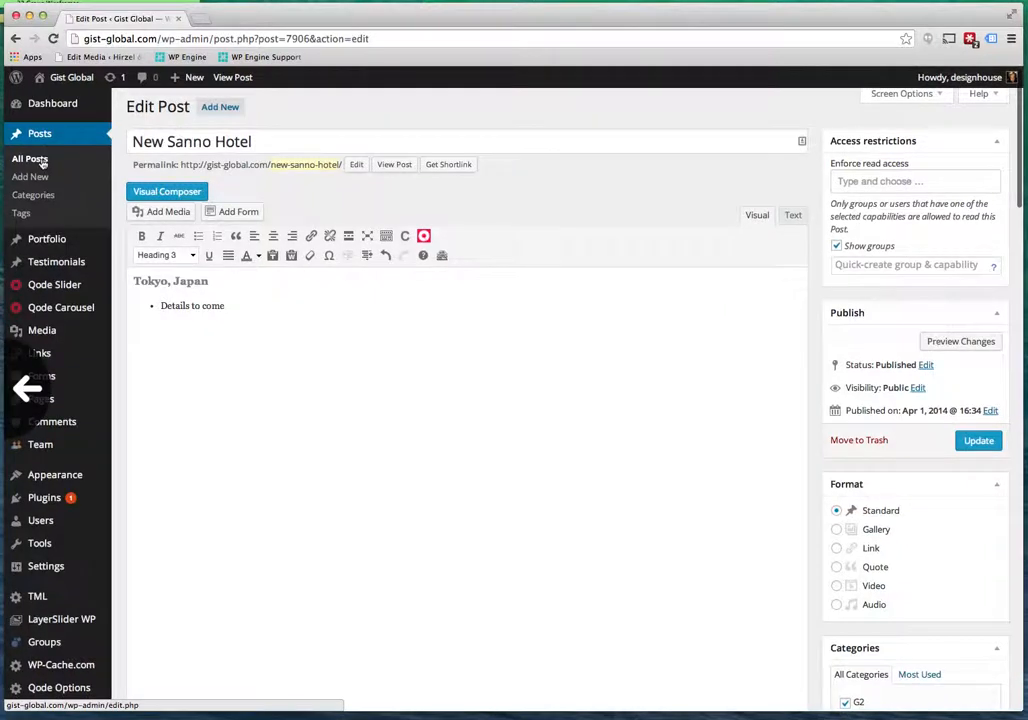
{"action": "left_click", "coordinate": [44, 165]}
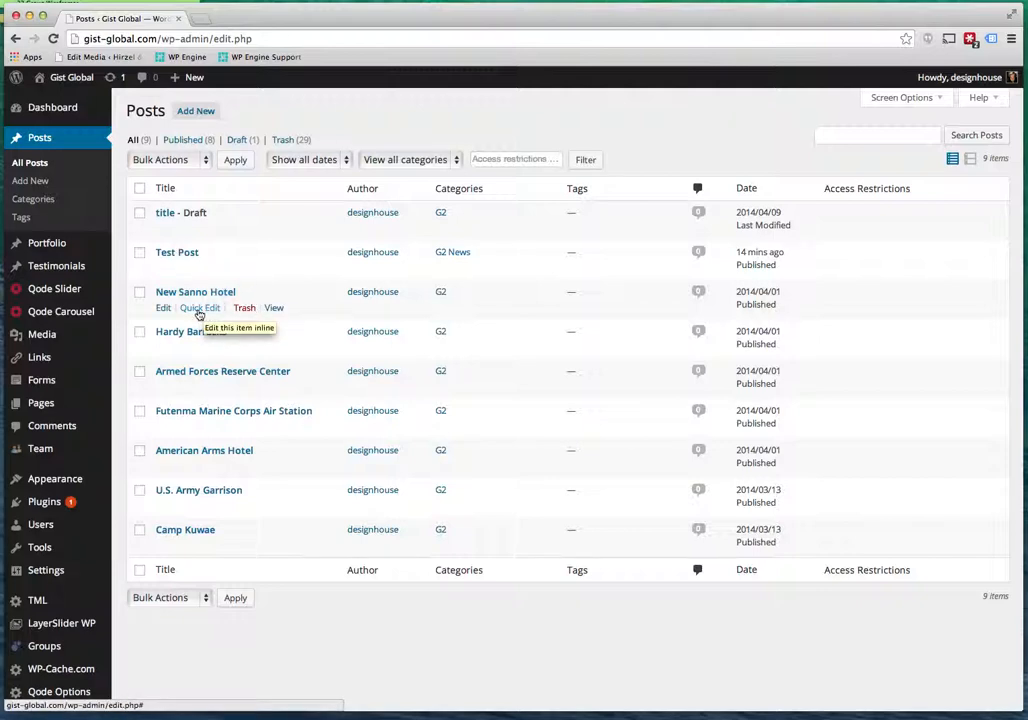
Quick Edit New Sanno Hotel, keep its current author, update it, and open the live site.
{"action": "left_click", "coordinate": [199, 309]}
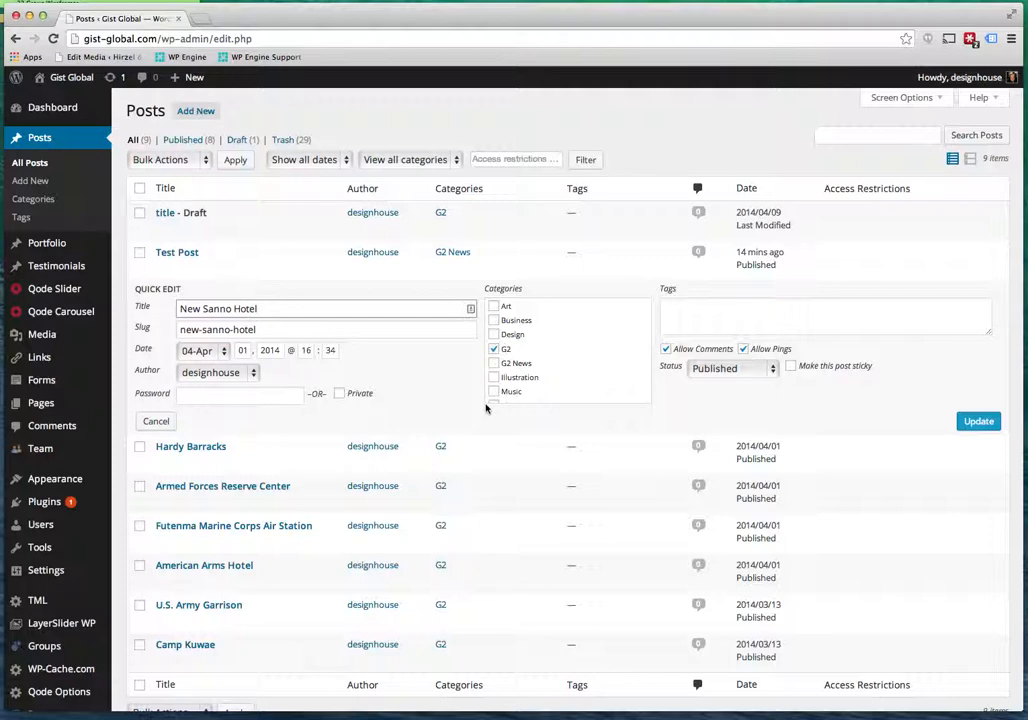
{"action": "left_click", "coordinate": [254, 374]}
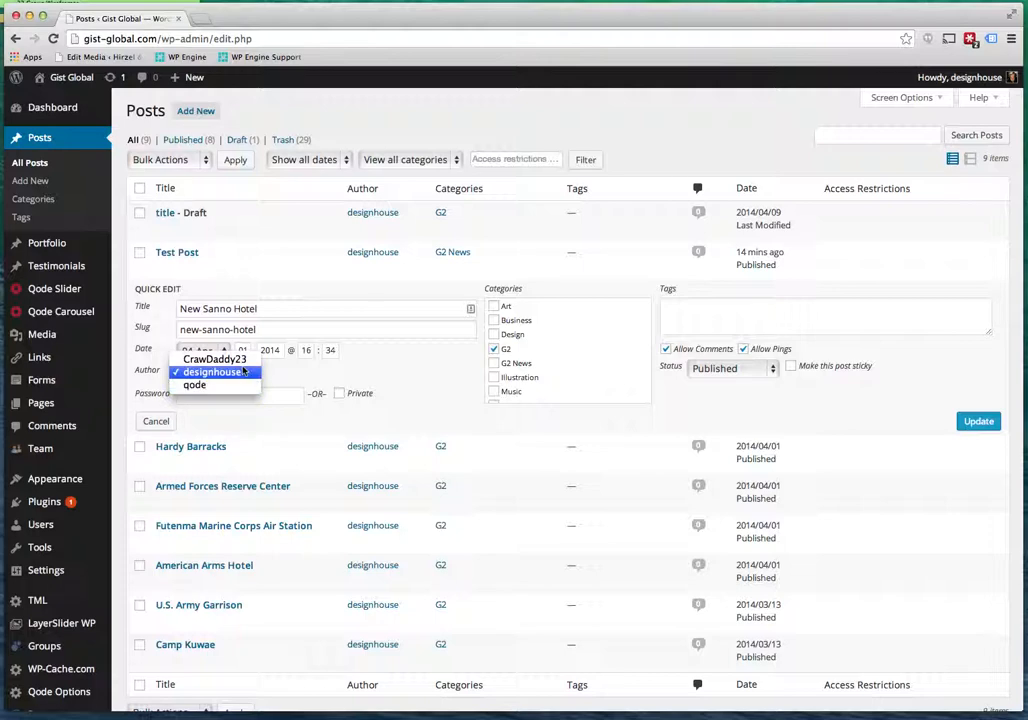
{"action": "left_click", "coordinate": [243, 371]}
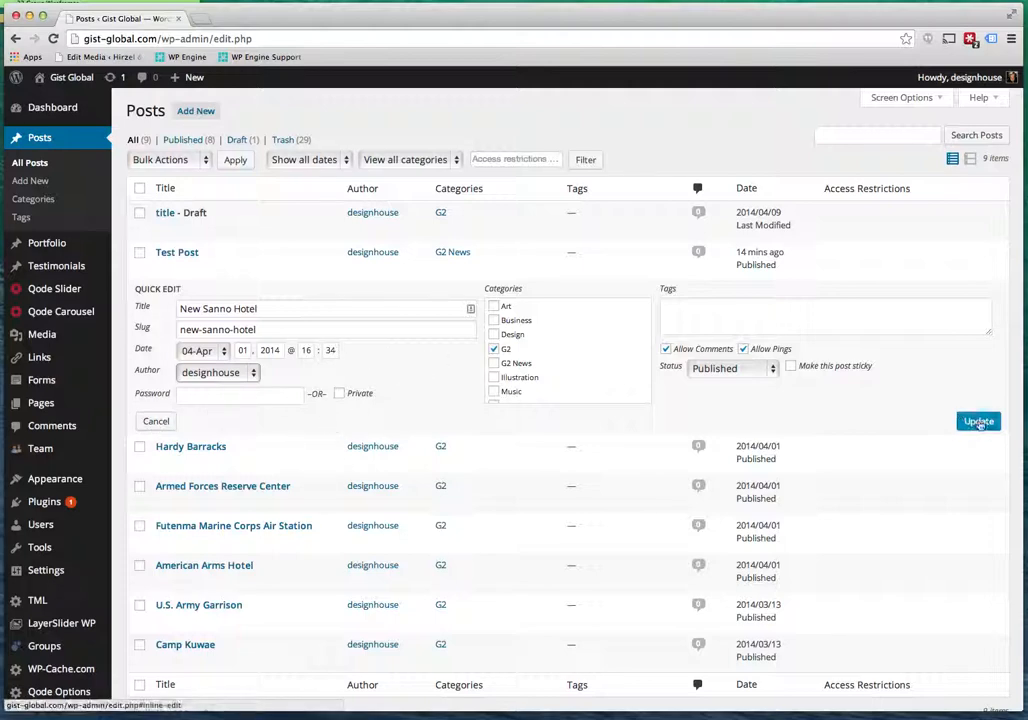
{"action": "left_click", "coordinate": [158, 422]}
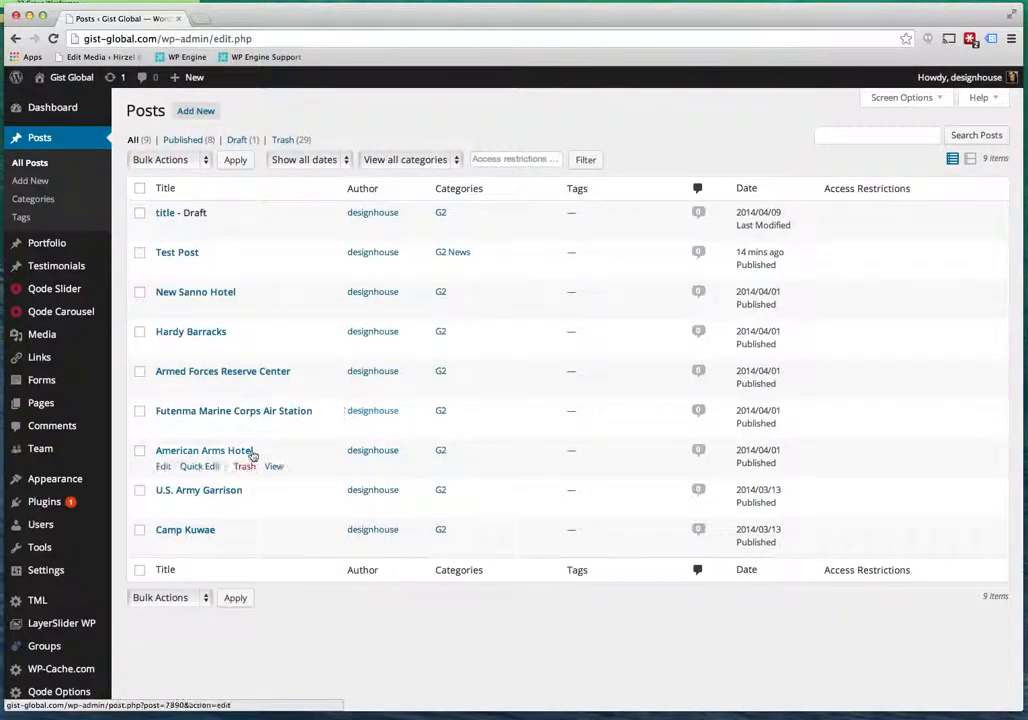
{"action": "left_click", "coordinate": [82, 79]}
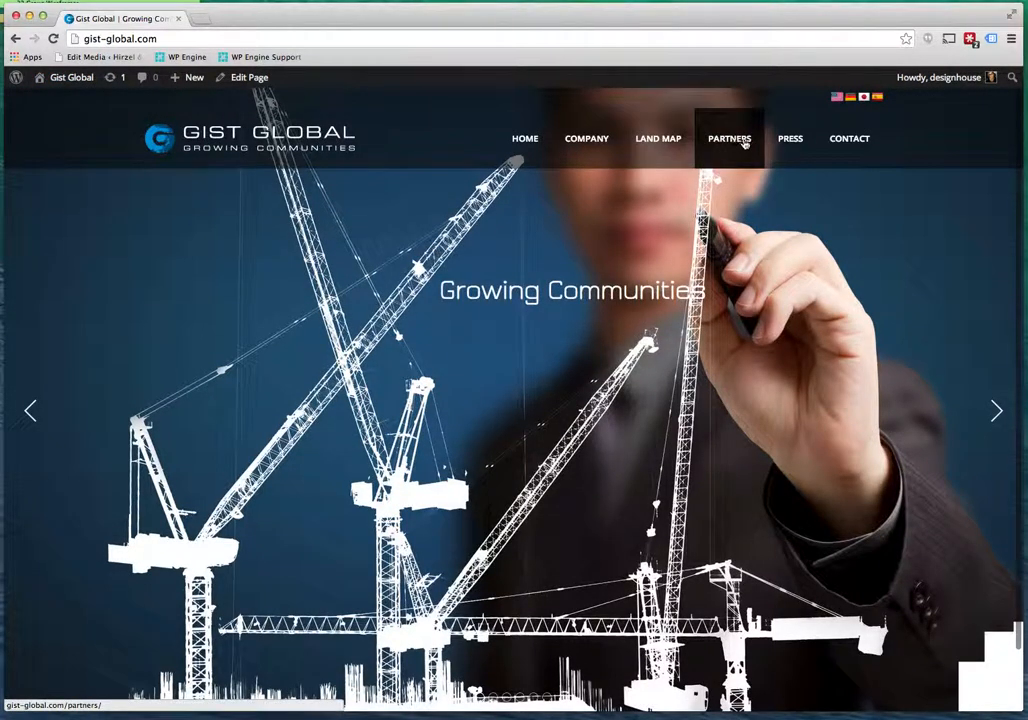
View the live Partners portal page, then the Contact page.
{"action": "left_click", "coordinate": [744, 143]}
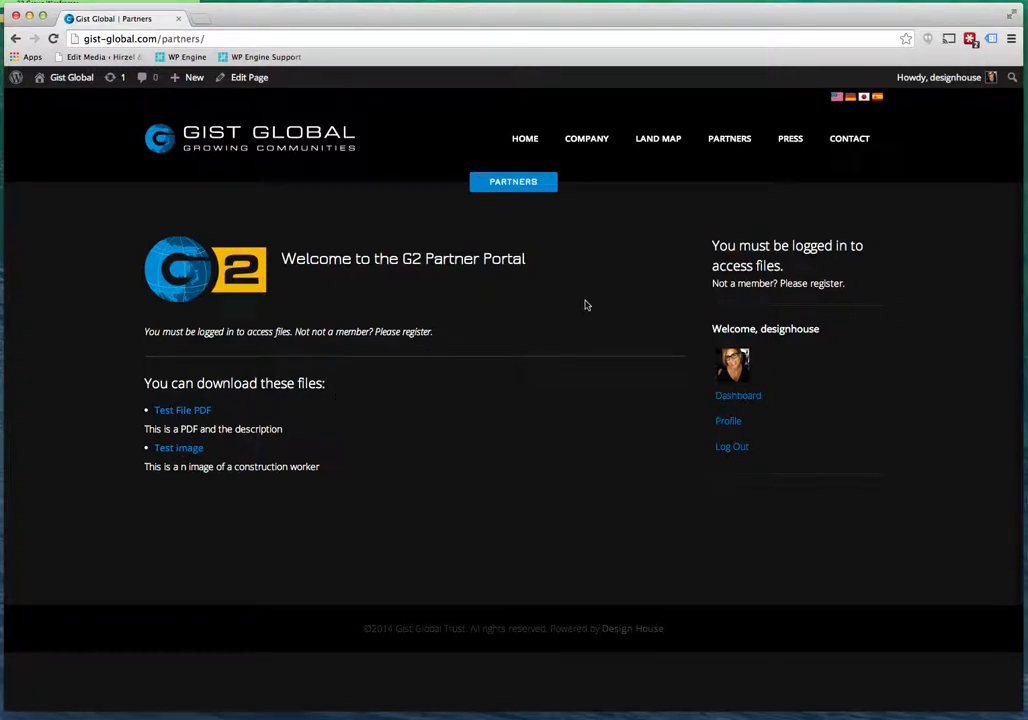
{"action": "mouse_move", "coordinate": [782, 144]}
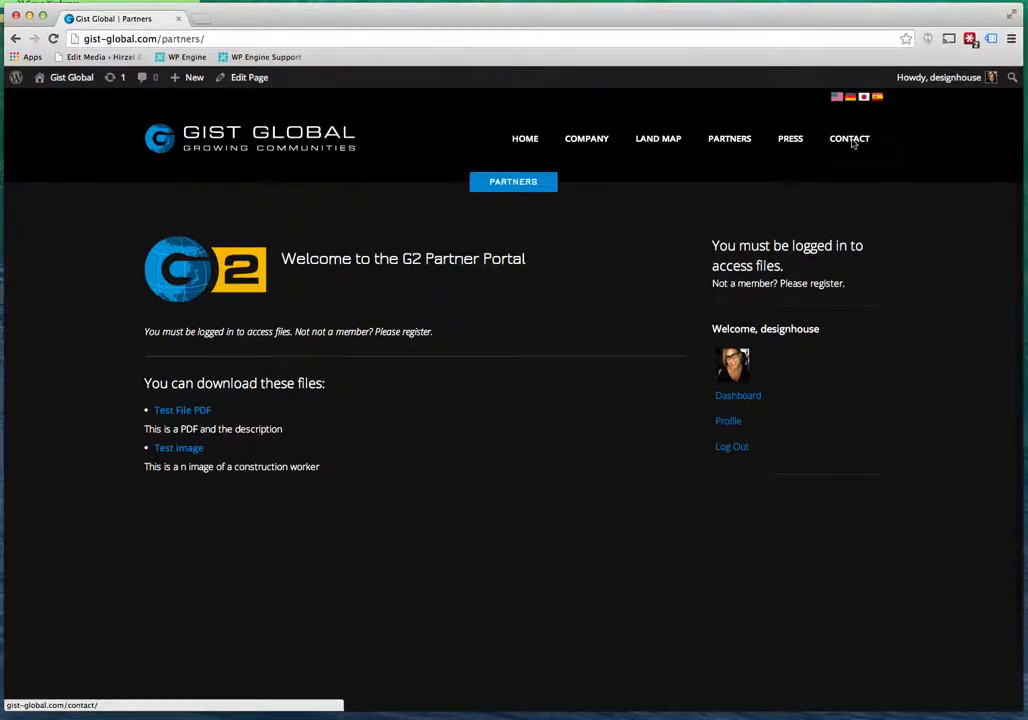
{"action": "left_click", "coordinate": [852, 142]}
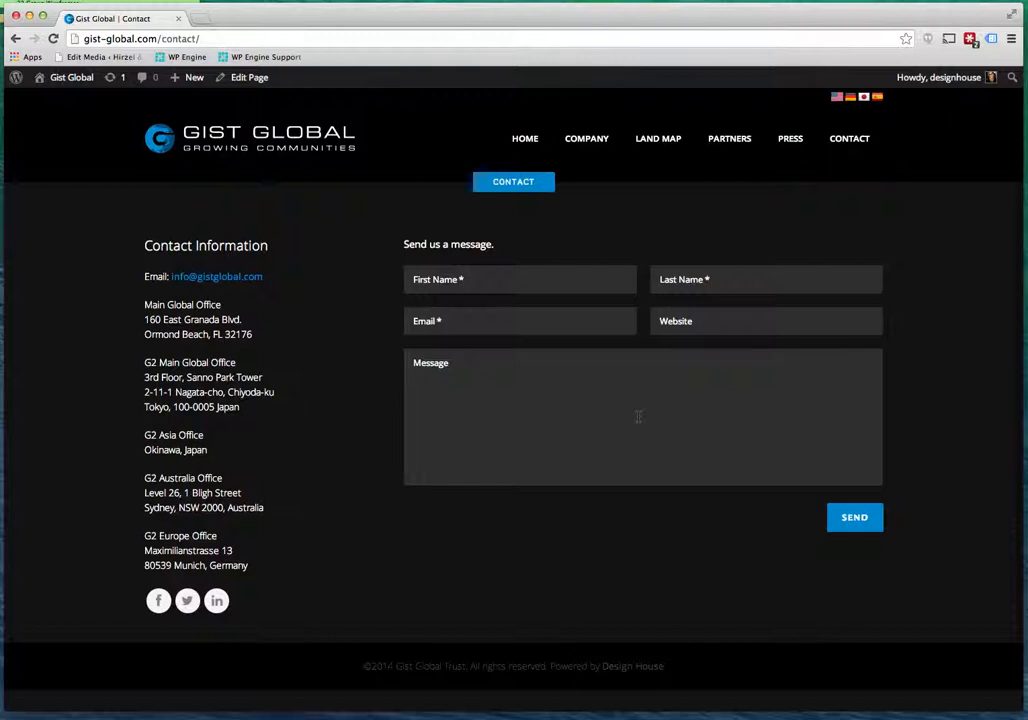
Open the Contact page's Contact Information text block and inspect its e-mail link settings unchanged.
{"action": "left_click", "coordinate": [248, 80]}
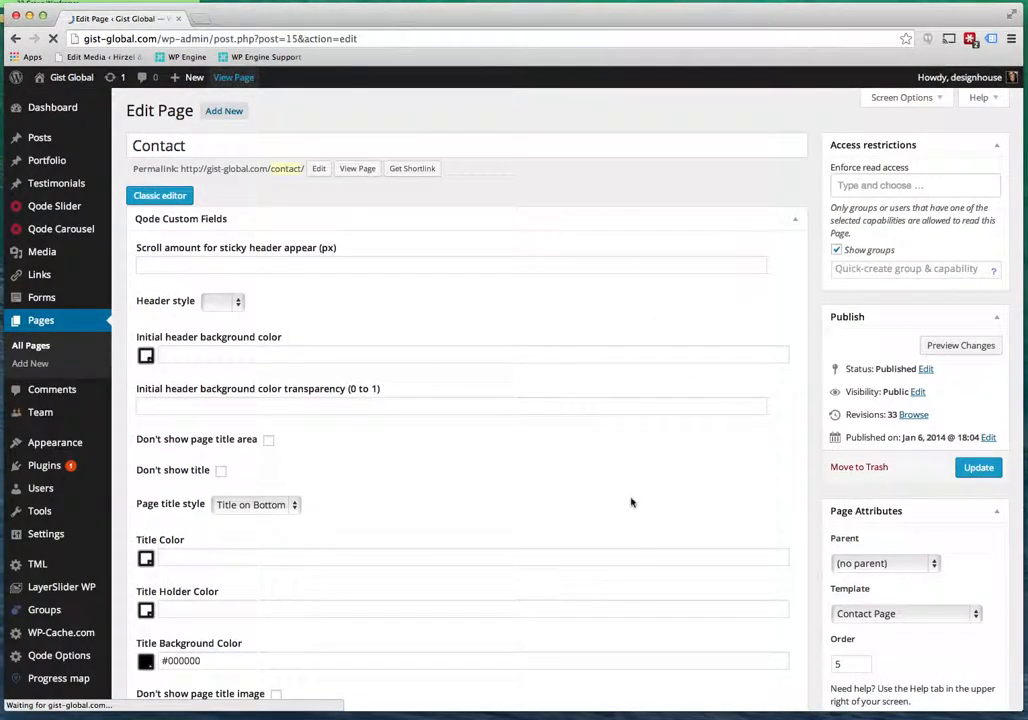
{"action": "scroll", "coordinate": [631, 500], "scroll_direction": "down", "scroll_amount": 10}
{"action": "scroll", "coordinate": [631, 502], "scroll_direction": "down", "scroll_amount": 15}
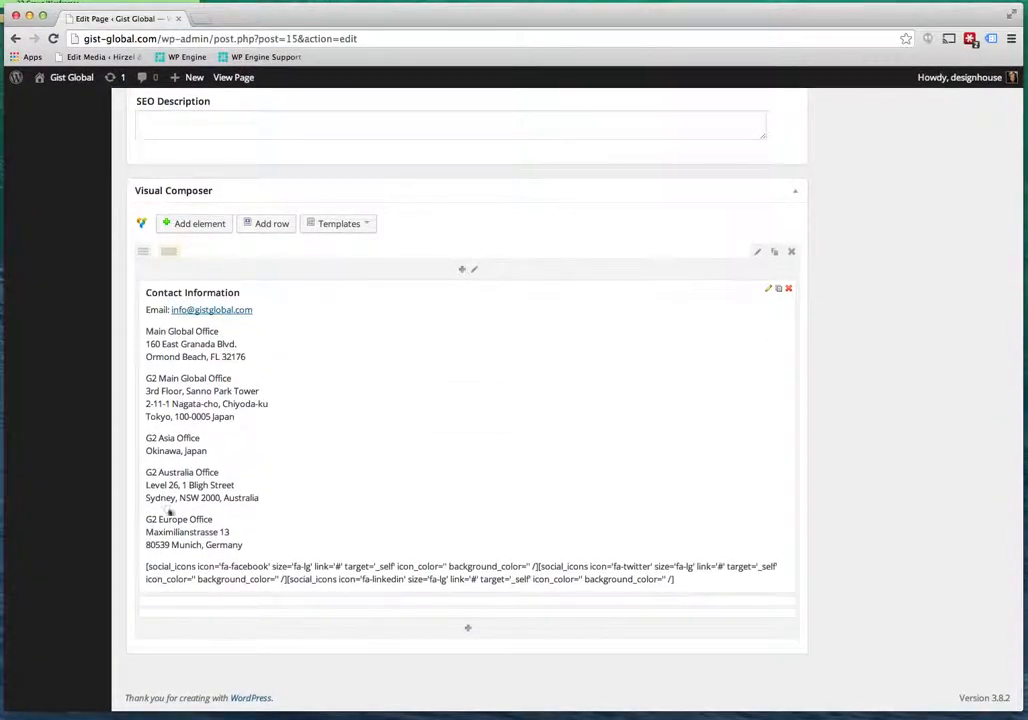
{"action": "left_click", "coordinate": [768, 289]}
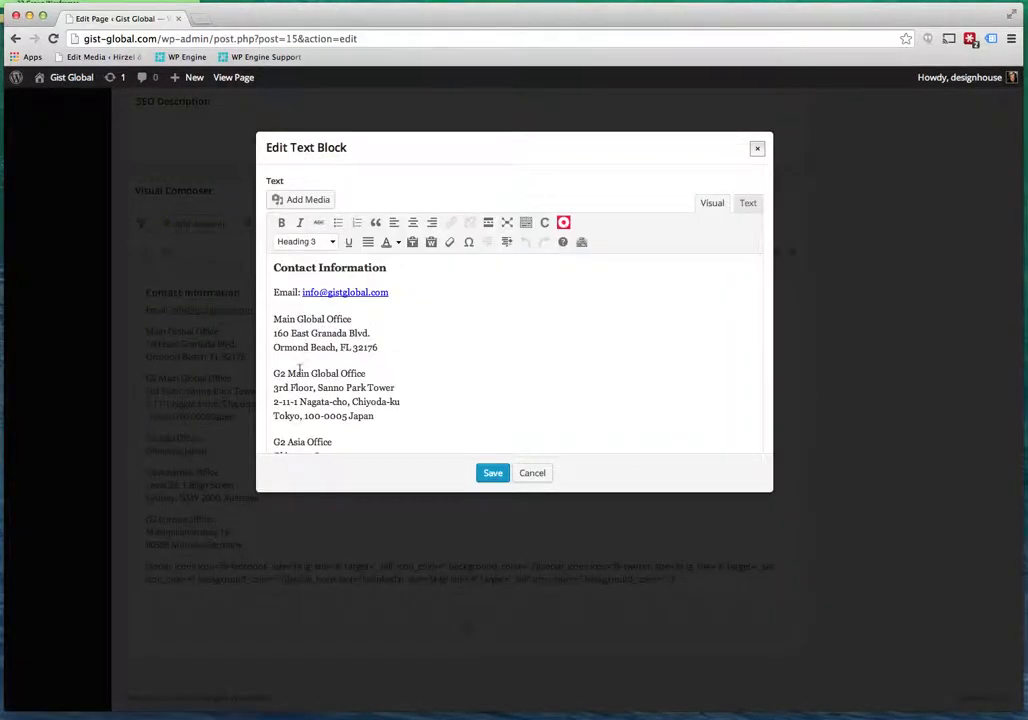
{"action": "left_click", "coordinate": [275, 318]}
{"action": "scroll", "coordinate": [311, 350], "scroll_direction": "down", "scroll_amount": 2}
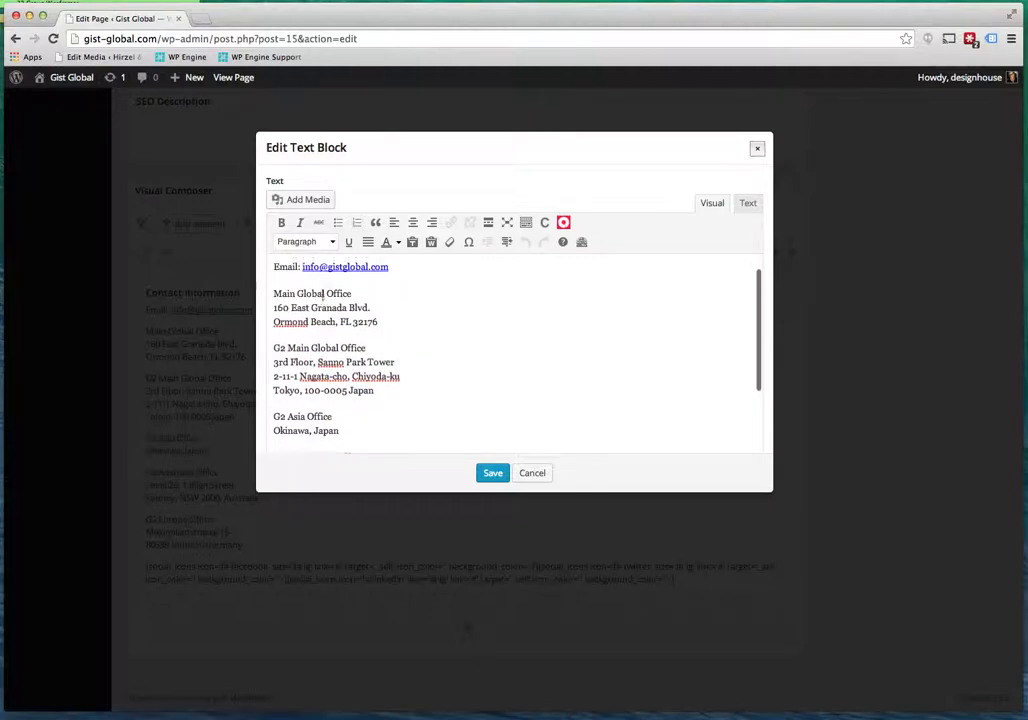
{"action": "scroll", "coordinate": [322, 293], "scroll_direction": "up", "scroll_amount": 3}
{"action": "left_click_drag", "start_coordinate": [303, 293], "coordinate": [388, 293]}
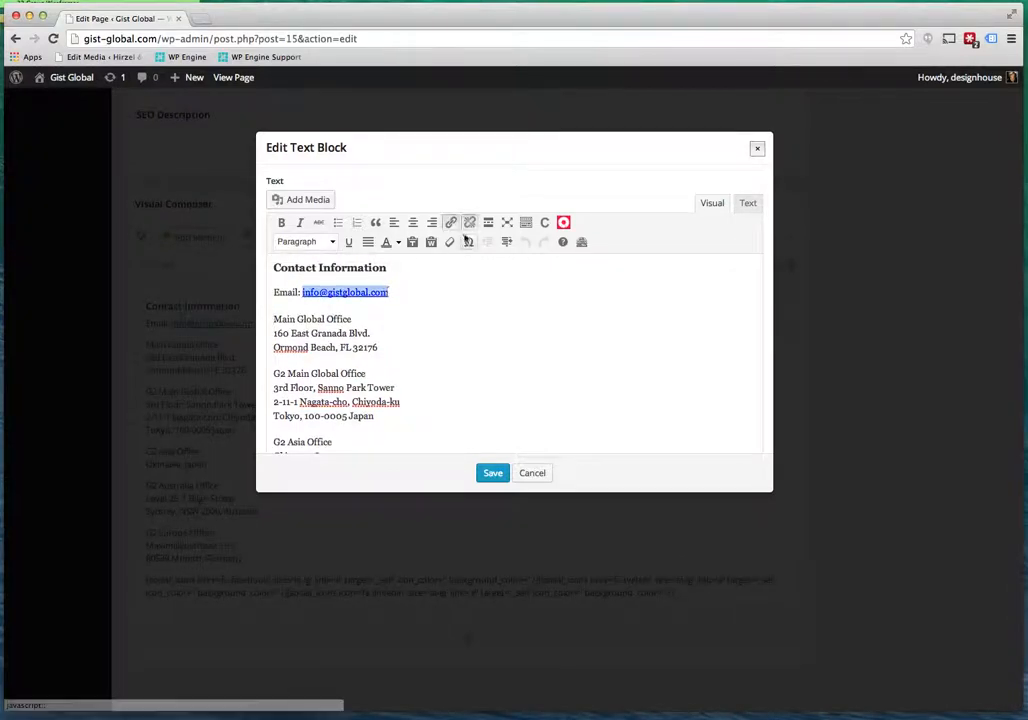
{"action": "left_click", "coordinate": [450, 222]}
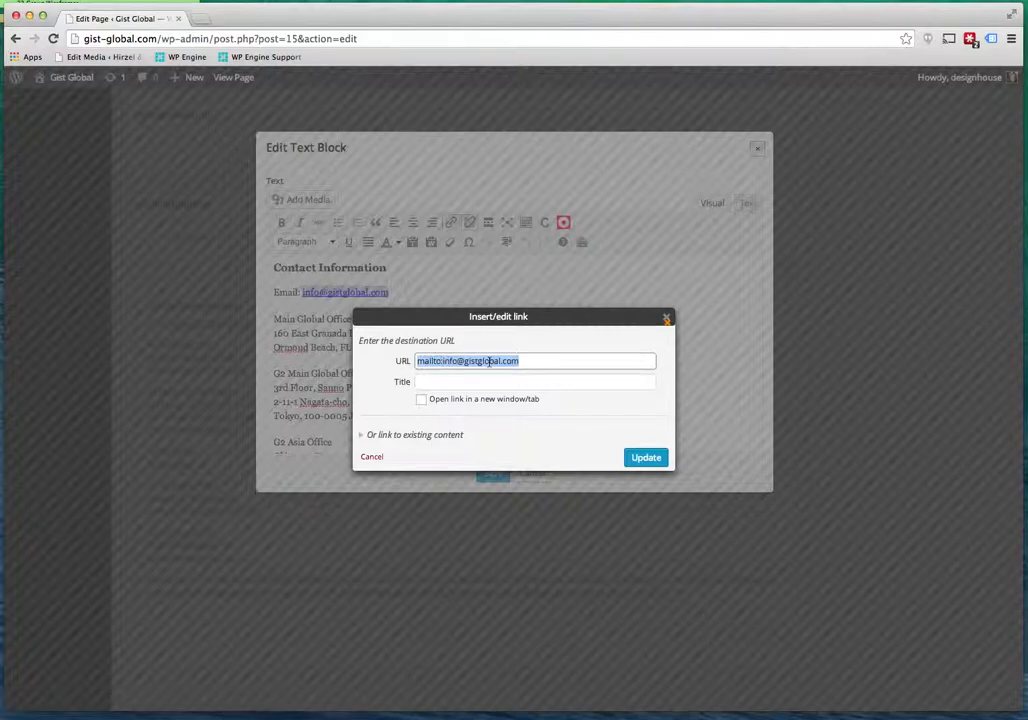
{"action": "left_click", "coordinate": [666, 319]}
Inspect the three social icon link placeholders in the shortcode, then close the block without saving.
{"action": "scroll", "coordinate": [533, 329], "scroll_direction": "down", "scroll_amount": 5}
{"action": "scroll", "coordinate": [533, 329], "scroll_direction": "down", "scroll_amount": 5}
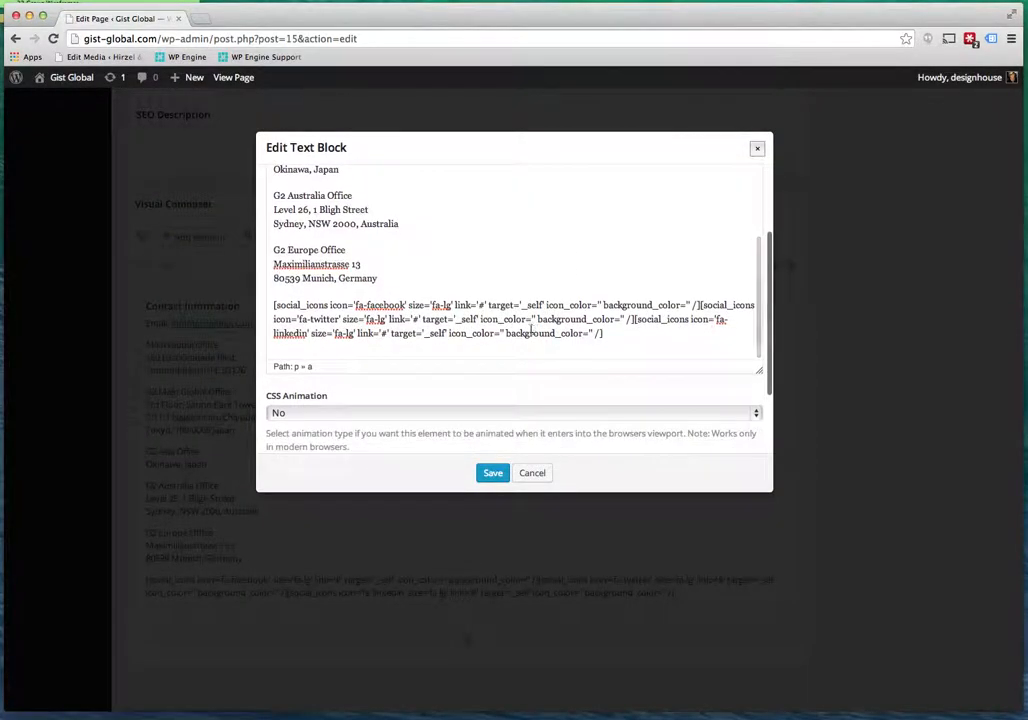
{"action": "left_click_drag", "start_coordinate": [273, 305], "coordinate": [560, 333]}
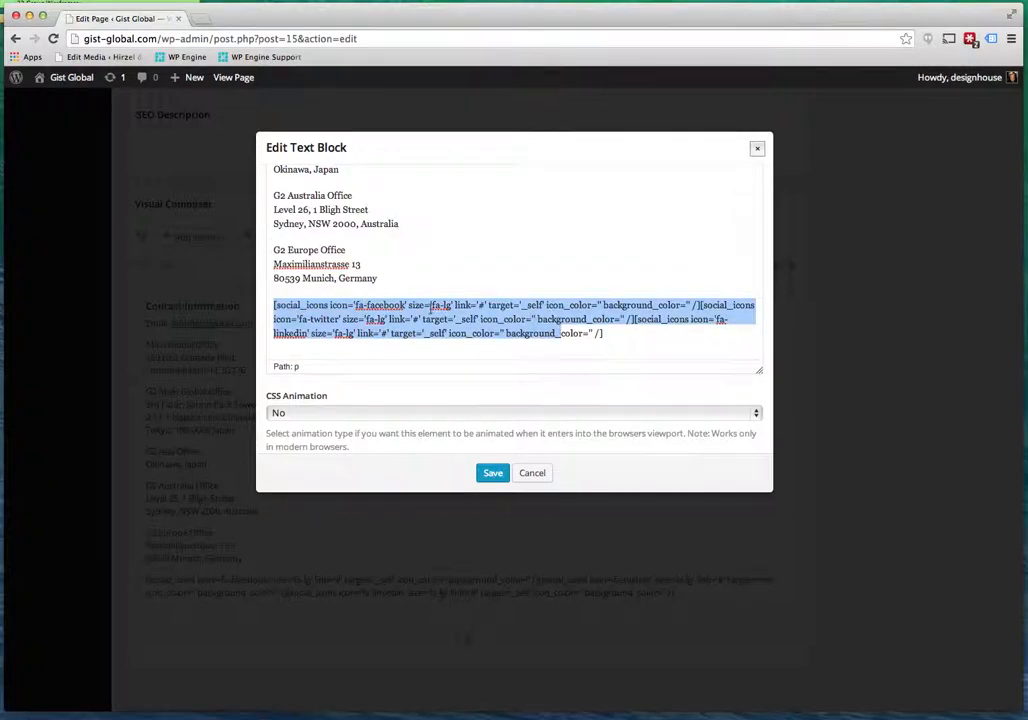
{"action": "left_click", "coordinate": [432, 306]}
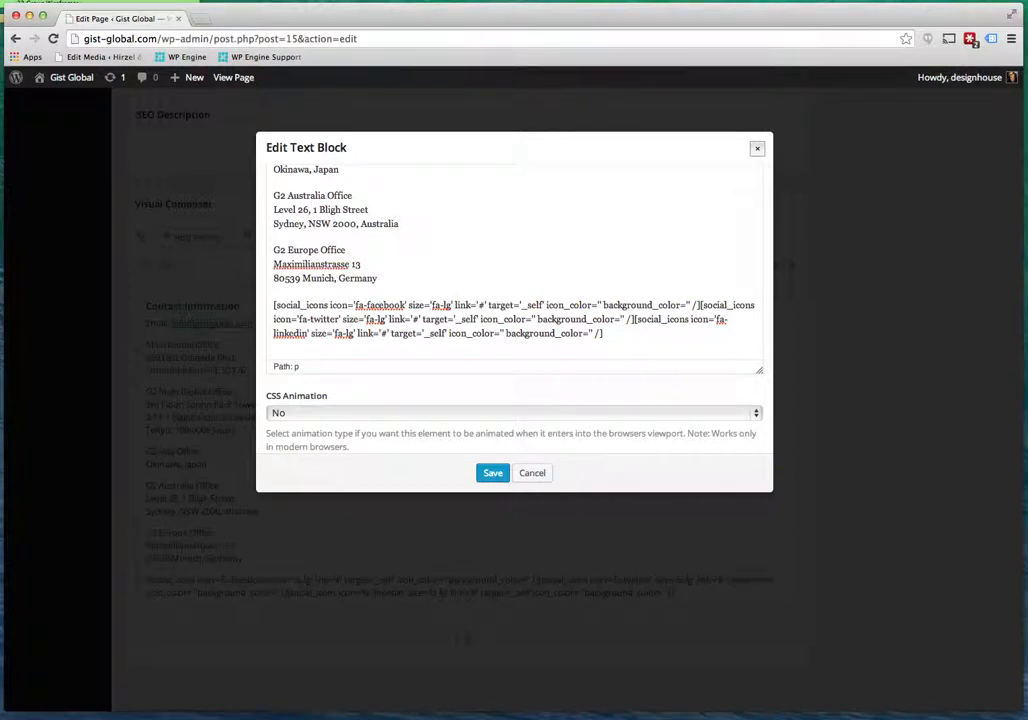
{"action": "double_click", "coordinate": [481, 304]}
{"action": "double_click", "coordinate": [415, 318]}
{"action": "double_click", "coordinate": [382, 333]}
{"action": "left_click", "coordinate": [532, 473]}
{"action": "left_click", "coordinate": [748, 229]}
{"action": "scroll", "coordinate": [727, 285], "scroll_direction": "up", "scroll_amount": 5}
{"action": "scroll", "coordinate": [727, 285], "scroll_direction": "up", "scroll_amount": 10}
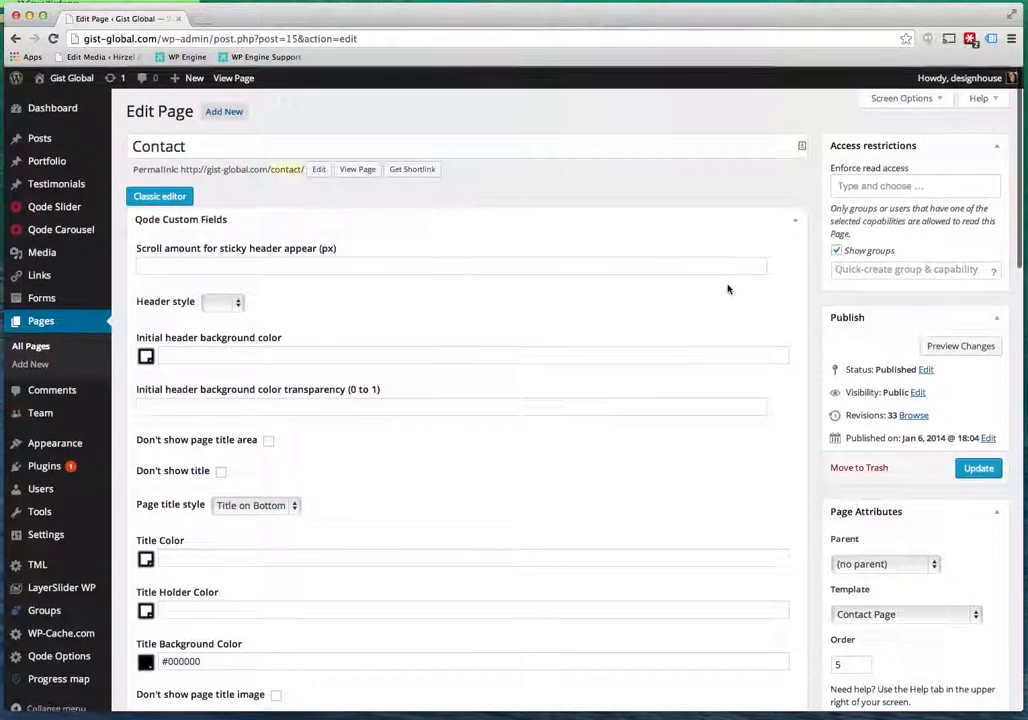
Visit the live homepage and watch the slider reach the 'Beyond Expectations' Okinawa Tower slide.
{"action": "left_click", "coordinate": [76, 80]}
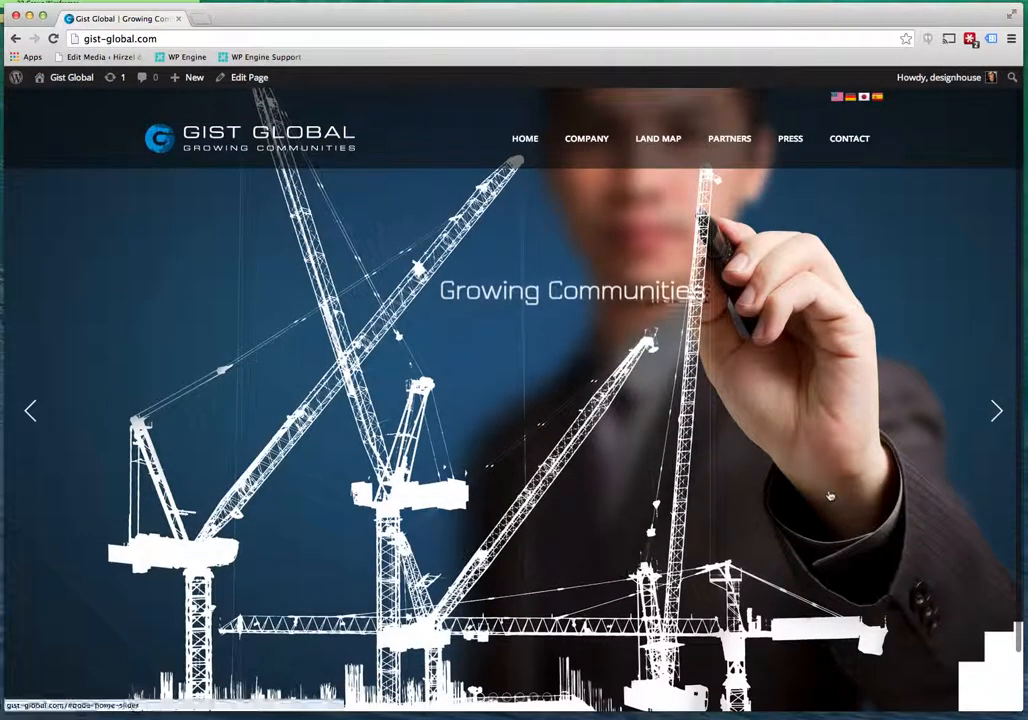
{"action": "scroll", "coordinate": [829, 495], "scroll_direction": "down", "scroll_amount": 2}
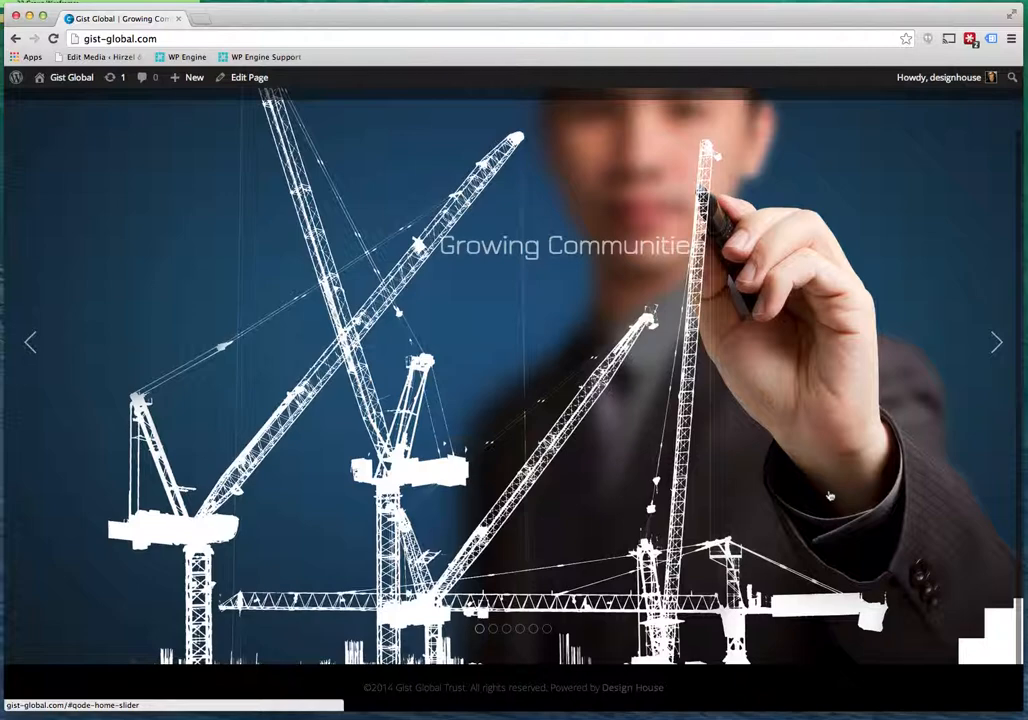
{"action": "scroll", "coordinate": [829, 495], "scroll_direction": "up", "scroll_amount": 2}
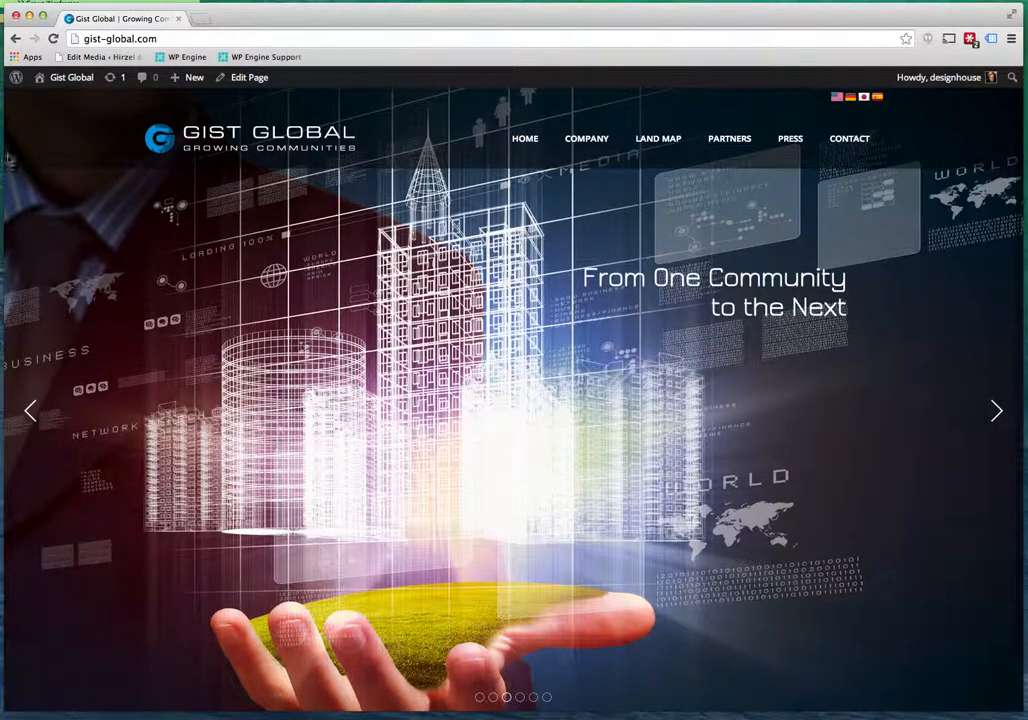
{"action": "left_click", "coordinate": [303, 167]}
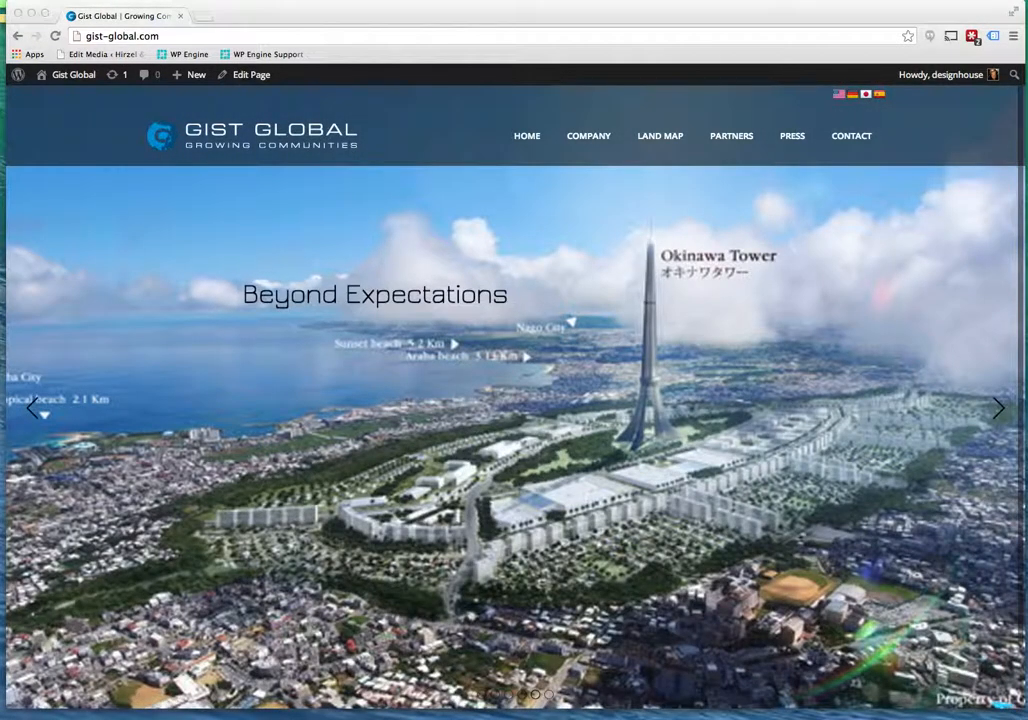
{"action": "key", "text": "super+w"}
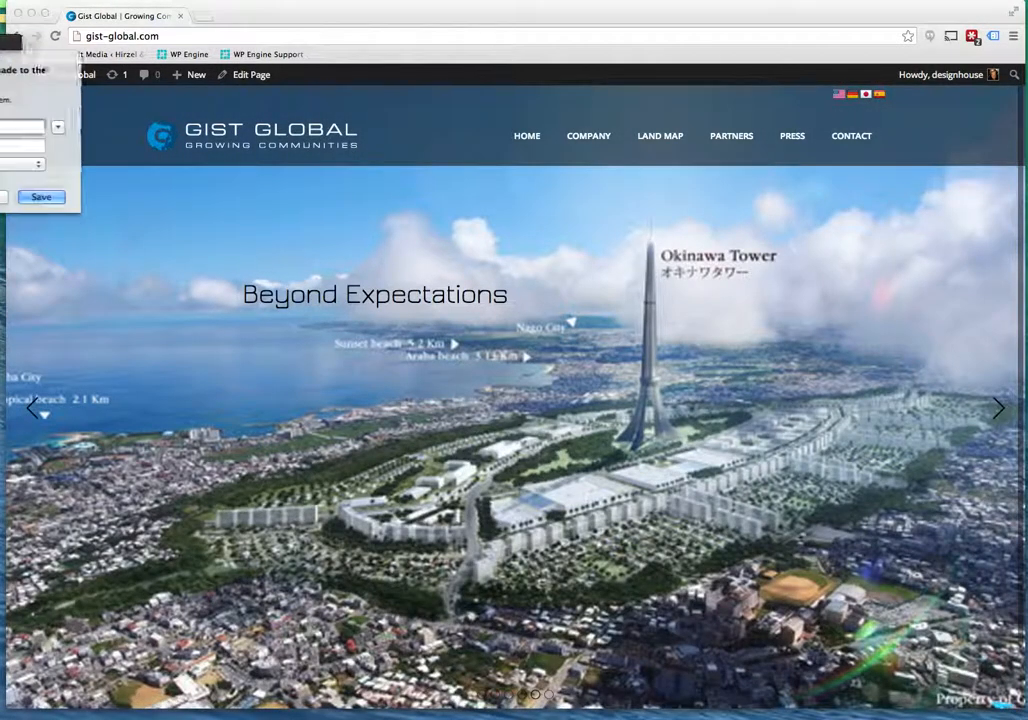